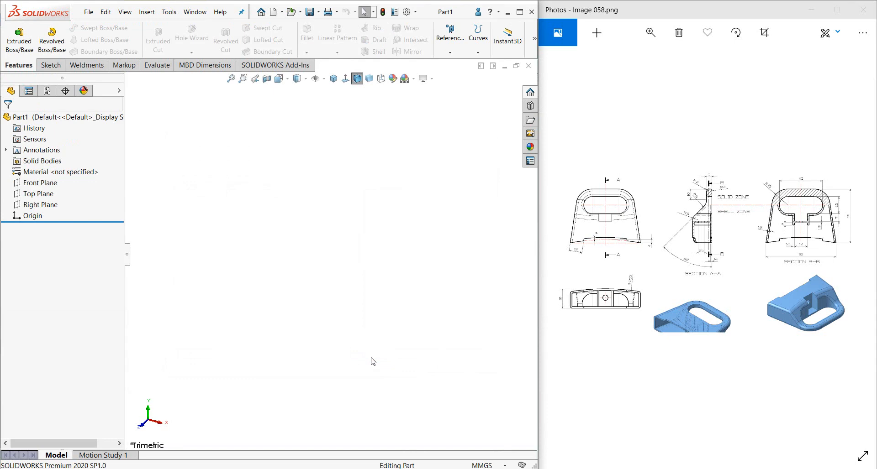
Start a new sketch on the Top Plane
scroll(685, 274, up, 5)
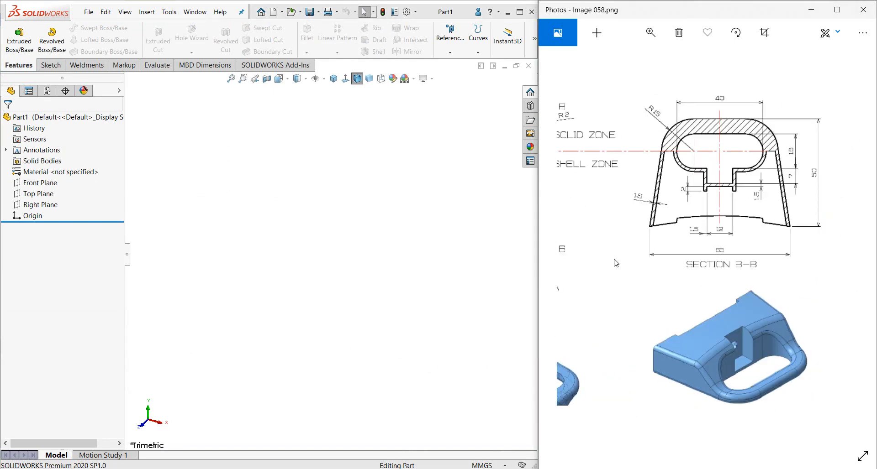
drag(614, 260, 638, 270)
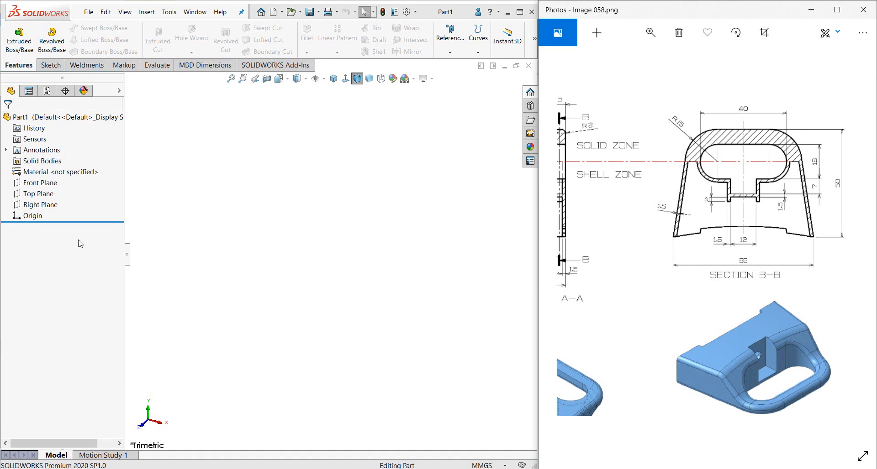
click(173, 220)
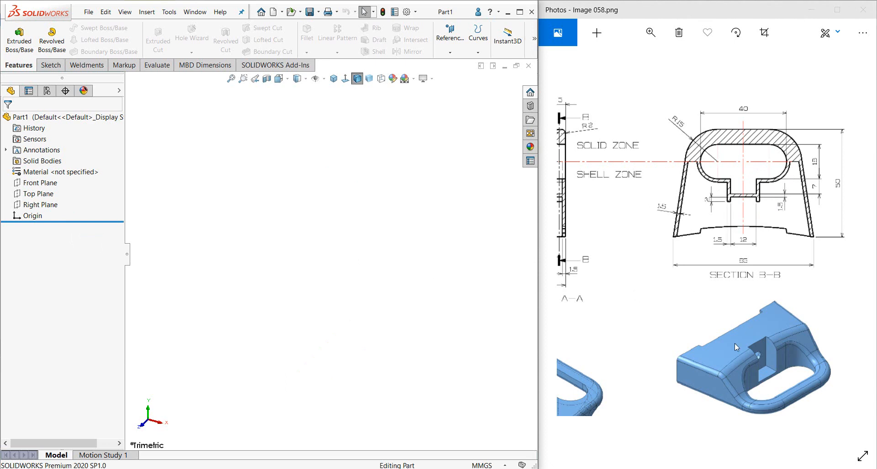
drag(732, 347, 653, 304)
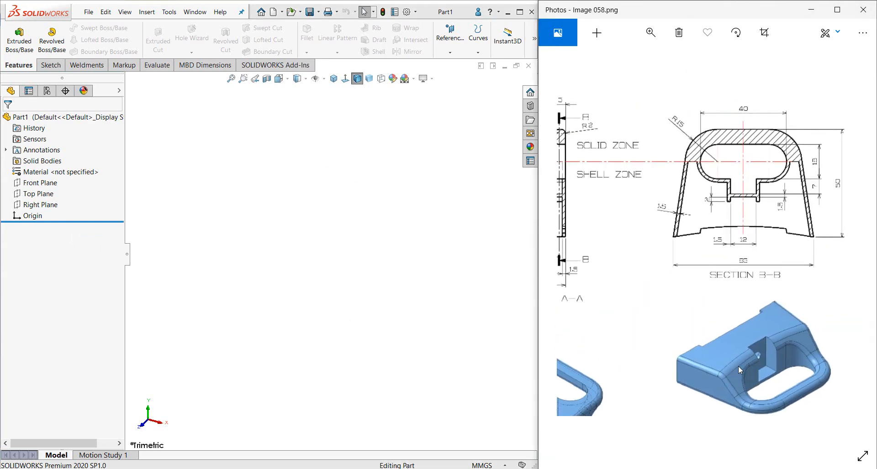
click(289, 262)
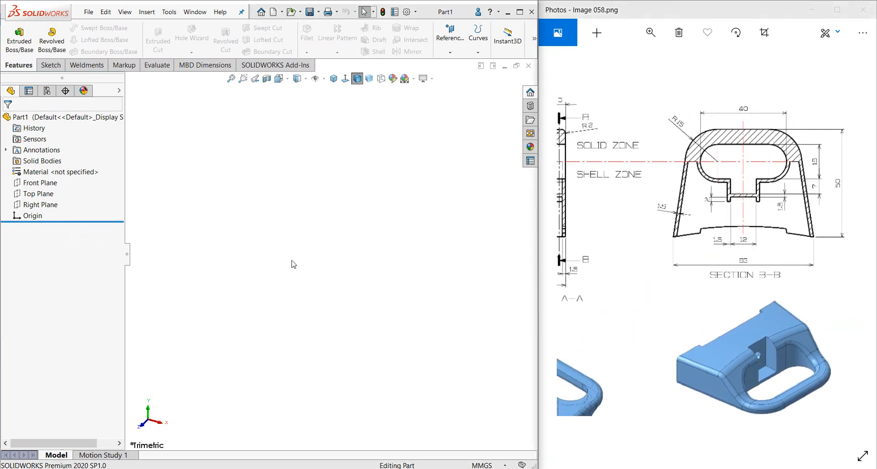
click(45, 194)
click(68, 179)
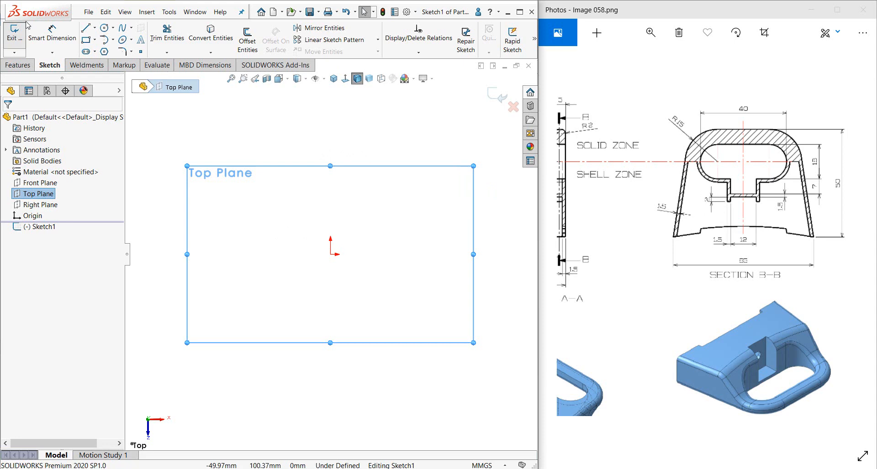
Draw a vertical construction line about 85 mm long upward from the origin
click(94, 27)
click(111, 51)
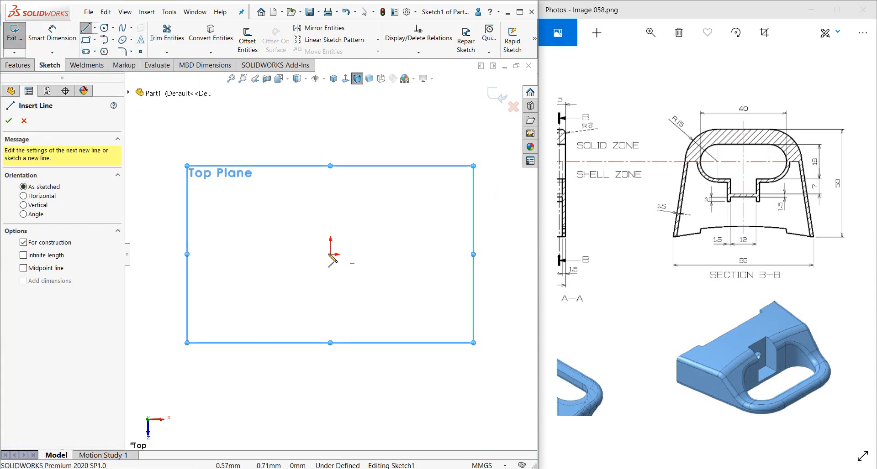
drag(330, 255, 330, 118)
right_click(330, 119)
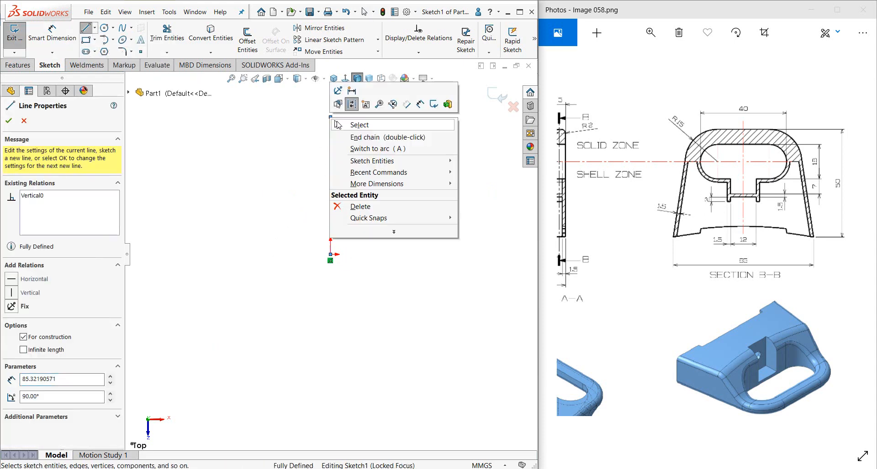
click(341, 125)
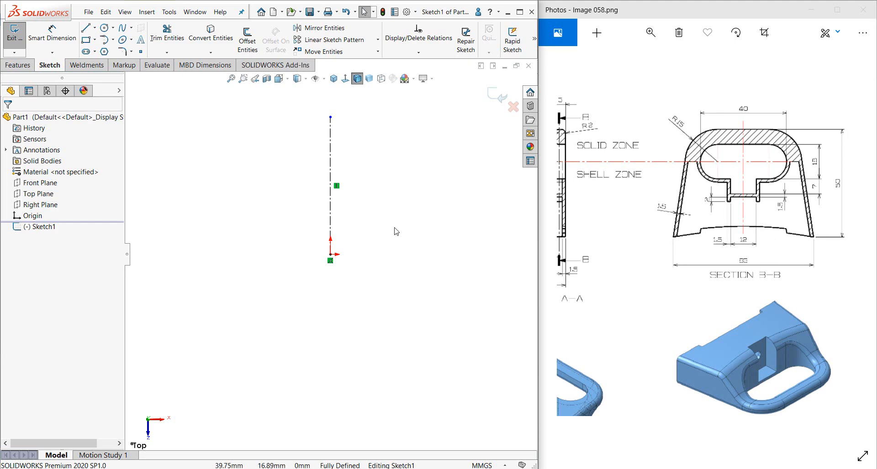
Draw a roughly horizontal construction line about 169 mm long passing near the origin
click(94, 28)
click(111, 51)
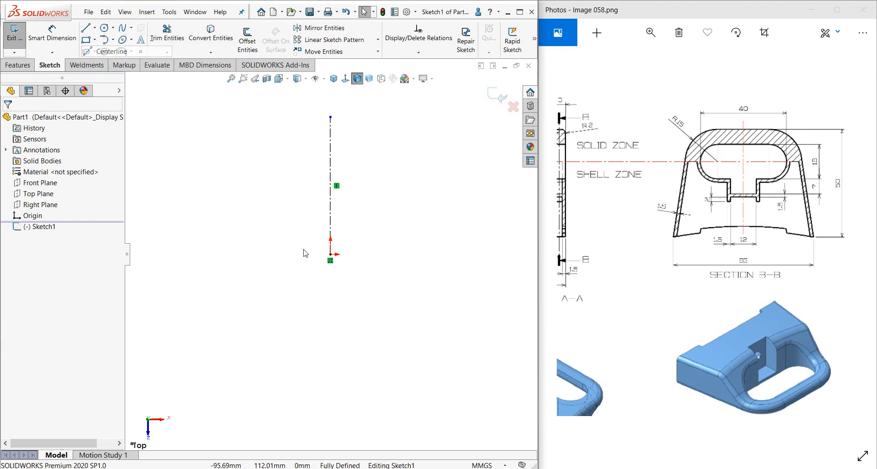
click(204, 251)
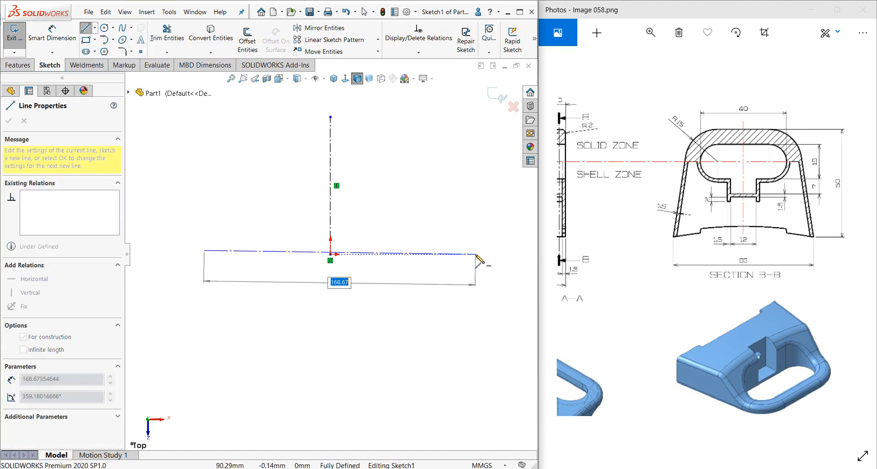
click(476, 255)
key(Escape)
Centre the long construction line on the origin with a Midpoint relation and make it horizontal
click(337, 253)
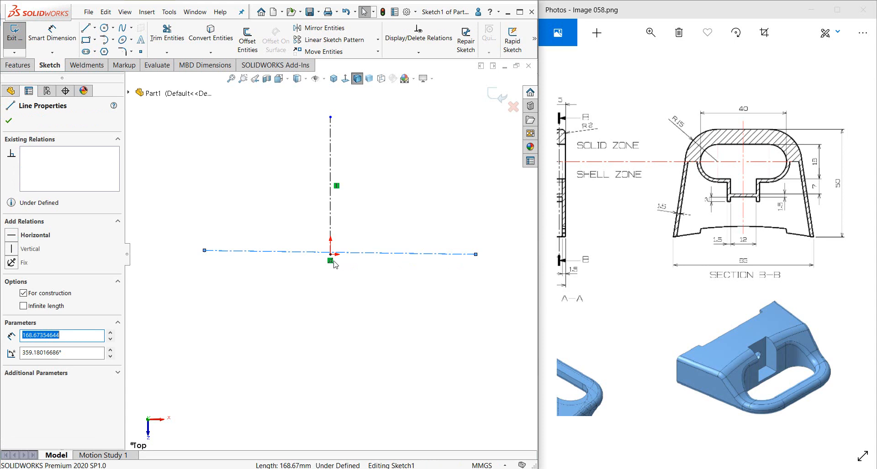
ctrl+click(331, 255)
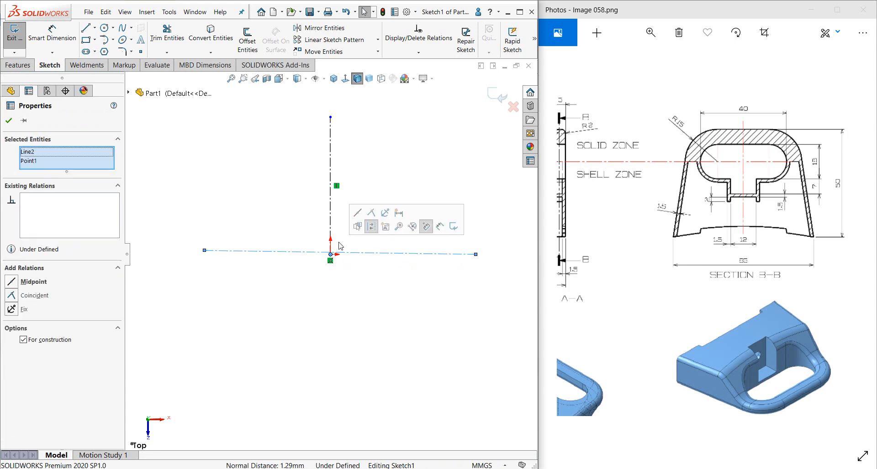
click(363, 226)
click(383, 256)
click(400, 224)
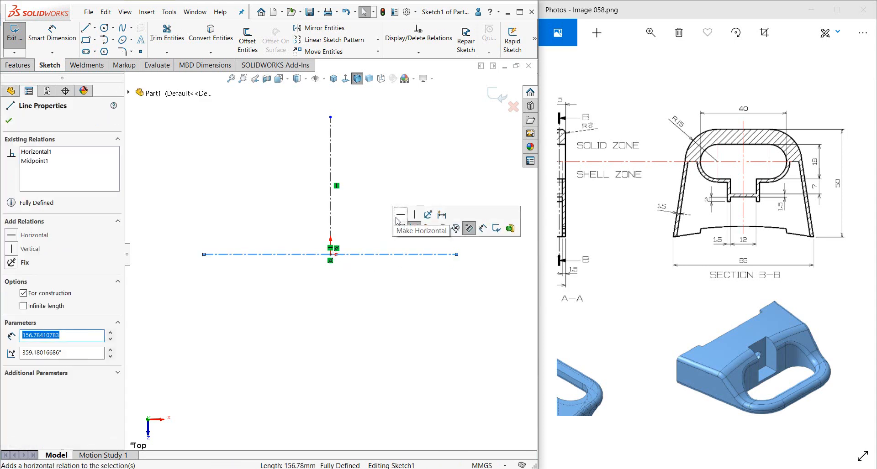
click(394, 282)
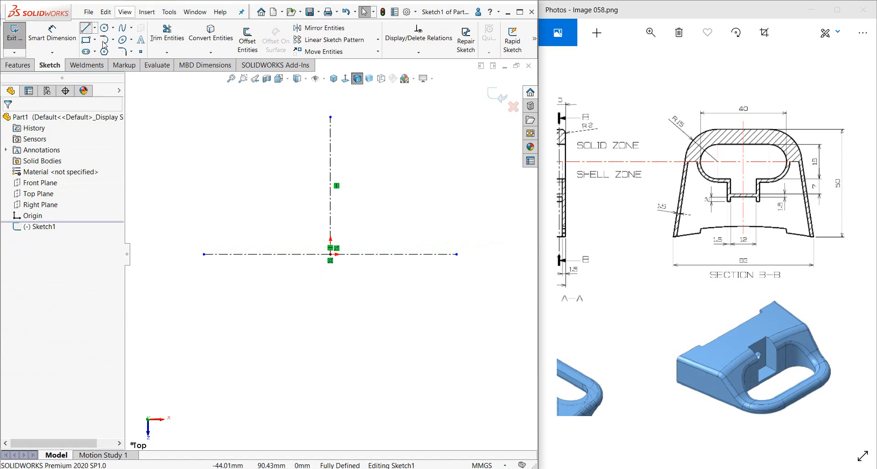
click(86, 28)
key(Escape)
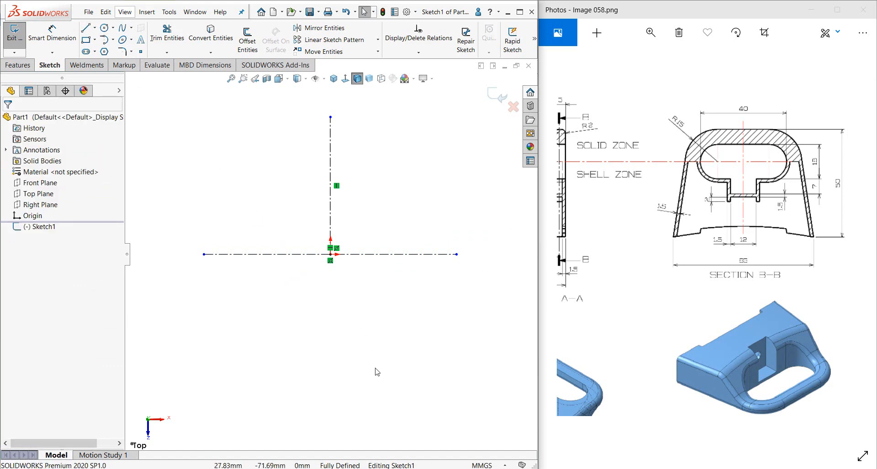
Add a length dimension to the horizontal construction line, placed below it
right_drag(374, 368, 378, 319)
click(391, 255)
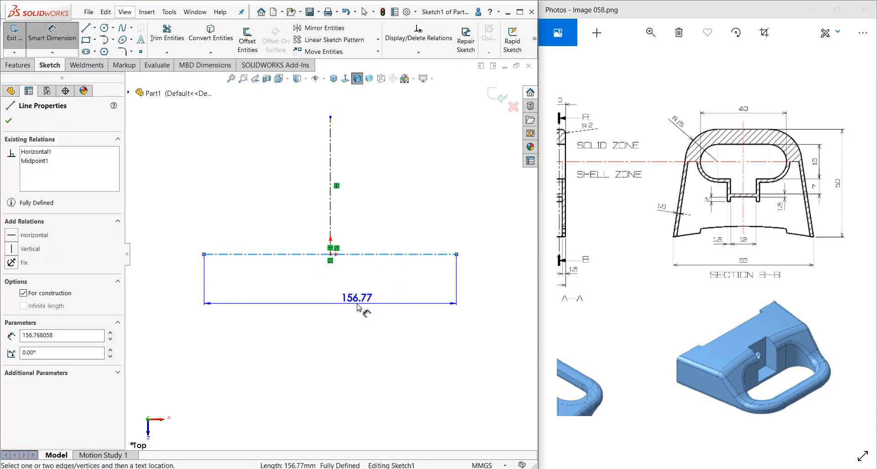
click(358, 306)
Examine Section B-B of the reference drawing for the overall base width, switching to the clearer drawing image in Photos
click(741, 255)
scroll(740, 255, down, 4)
scroll(741, 255, up, 2)
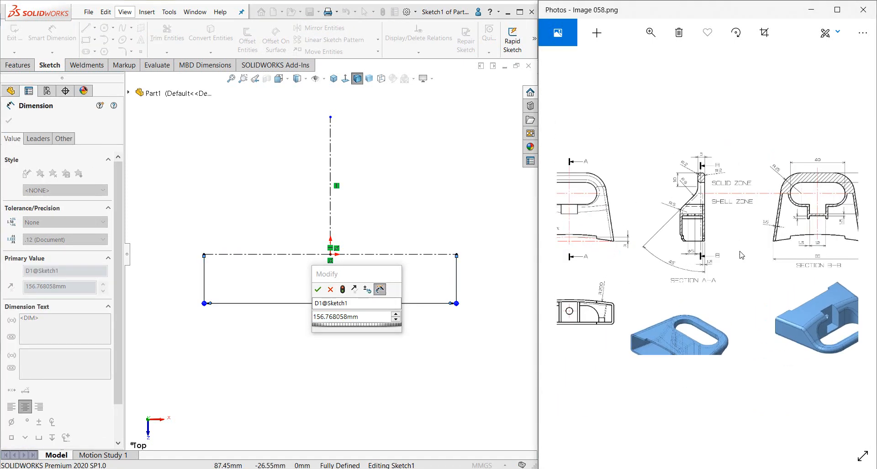
scroll(740, 256, up, 3)
scroll(836, 259, up, 2)
drag(833, 279, 690, 266)
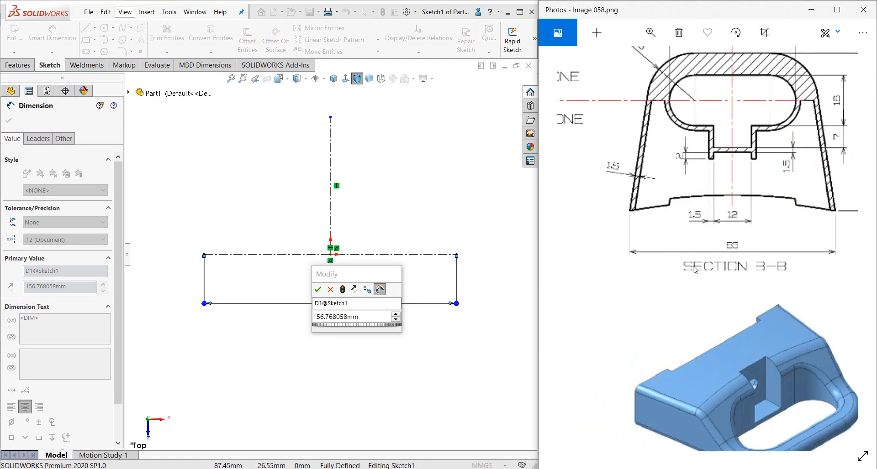
mouse_move(730, 211)
mouse_down()
mouse_move(732, 327)
mouse_move(762, 282)
mouse_move(754, 266)
mouse_move(762, 207)
mouse_up()
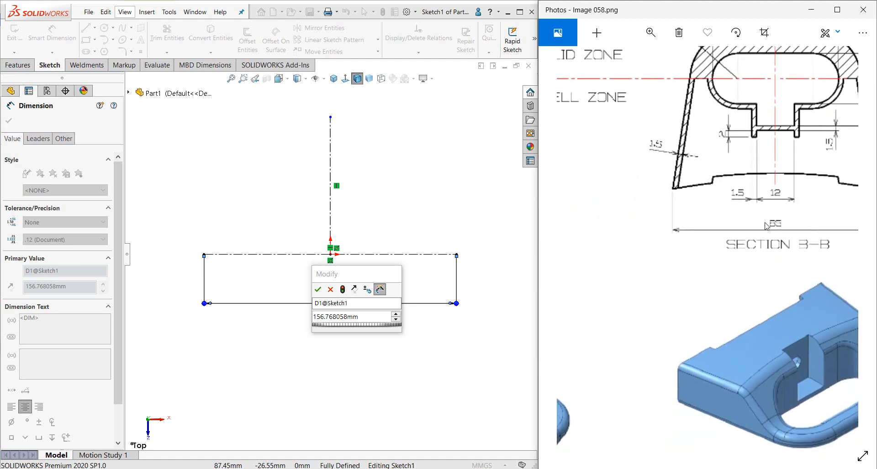
scroll(766, 224, down, 5)
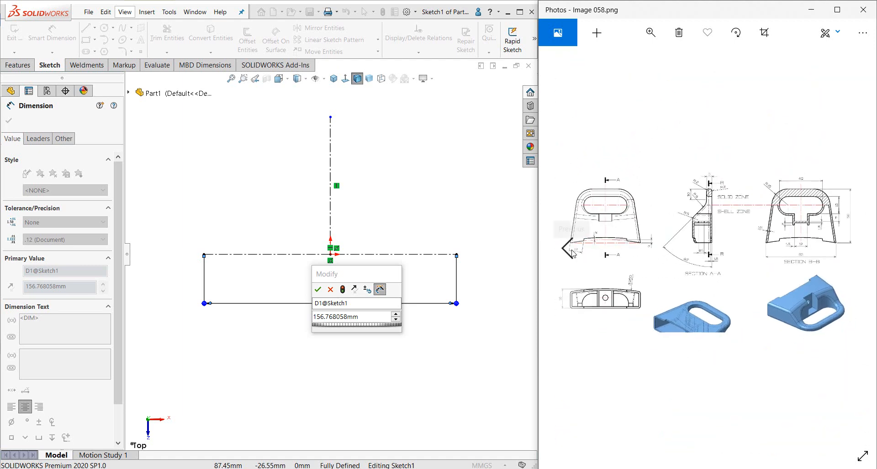
click(571, 250)
click(572, 250)
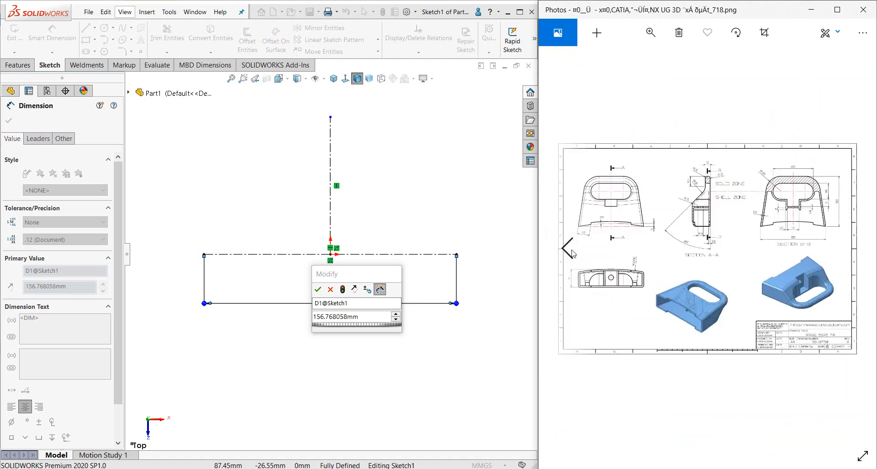
scroll(791, 245, up, 5)
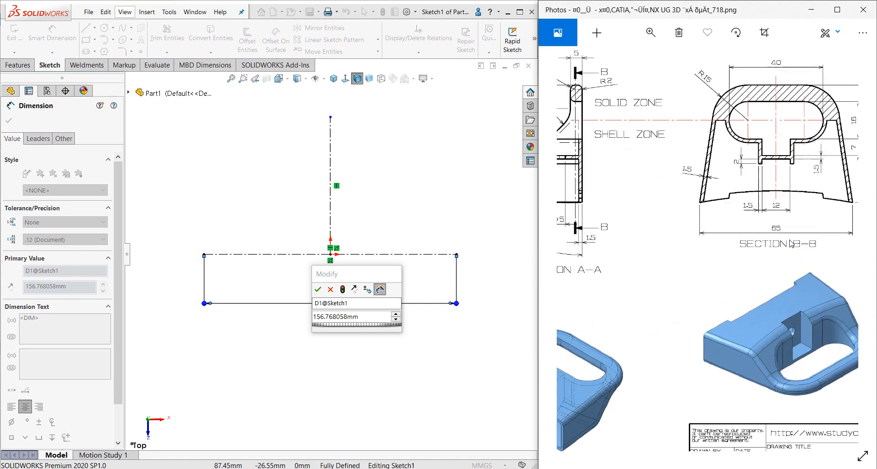
scroll(791, 244, up, 3)
scroll(726, 257, up, 1)
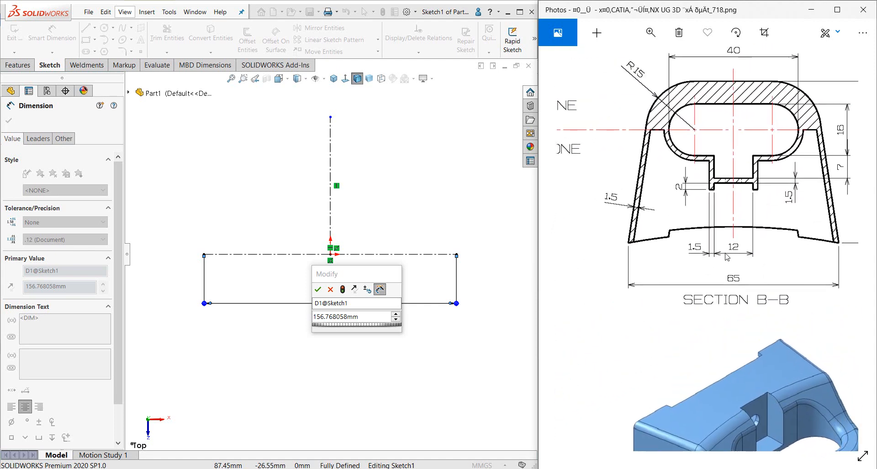
Set the horizontal construction line's length to 65 mm
click(374, 318)
text(65)
mouse_move(390, 334)
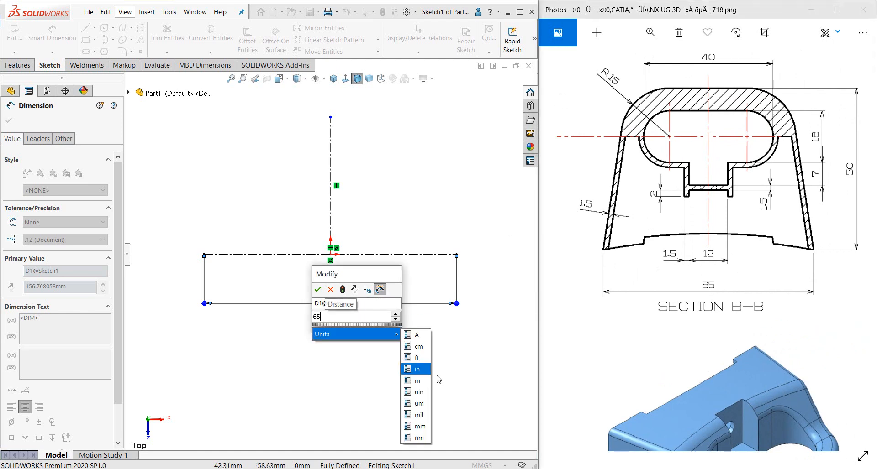
click(318, 290)
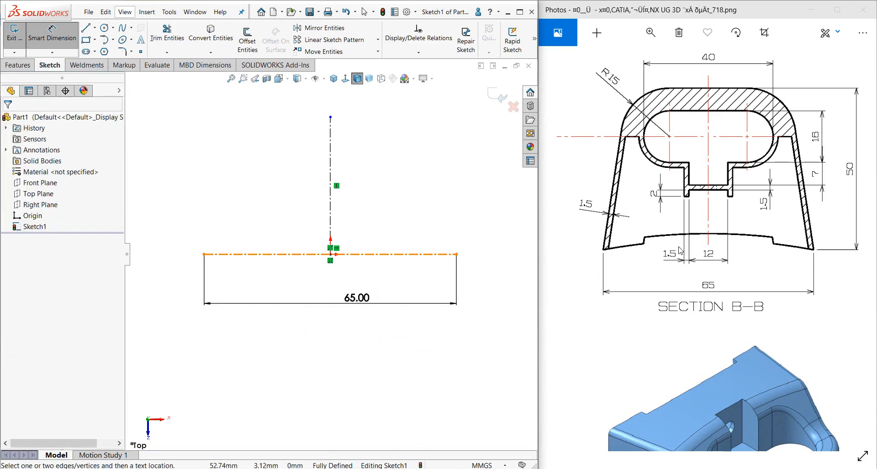
Examine the handle's outer profile and its dimensions in Section B-B and the front view of the reference drawing
scroll(681, 250, down, 3)
scroll(684, 256, up, 2)
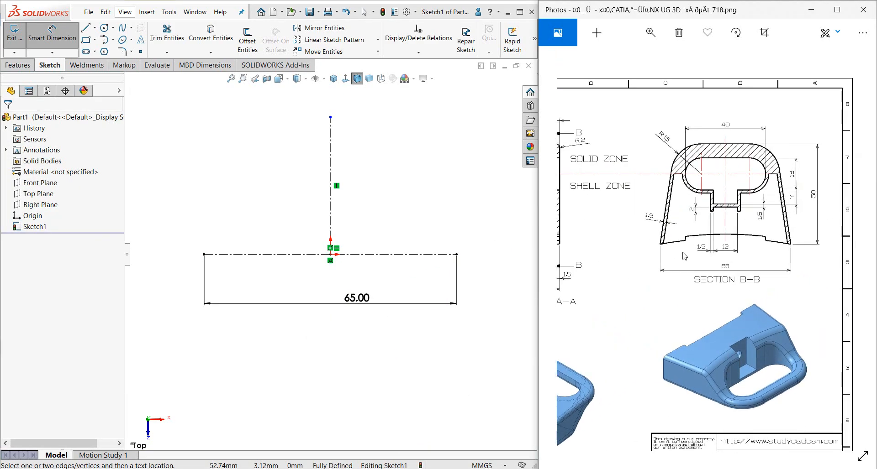
drag(683, 253, 686, 222)
scroll(751, 184, up, 1)
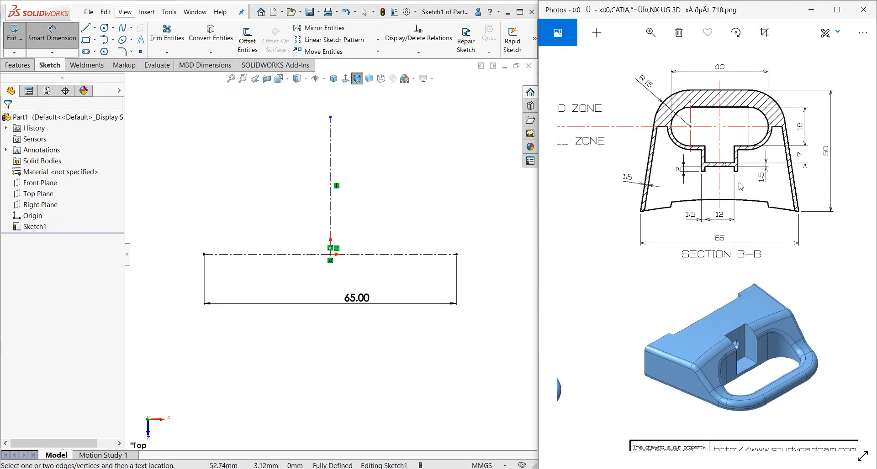
mouse_move(749, 183)
mouse_down()
mouse_move(689, 261)
mouse_move(706, 274)
mouse_up()
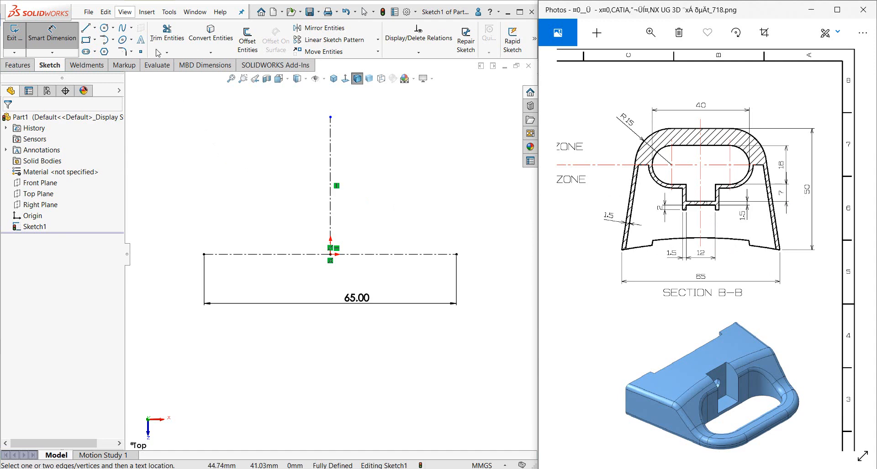
click(86, 28)
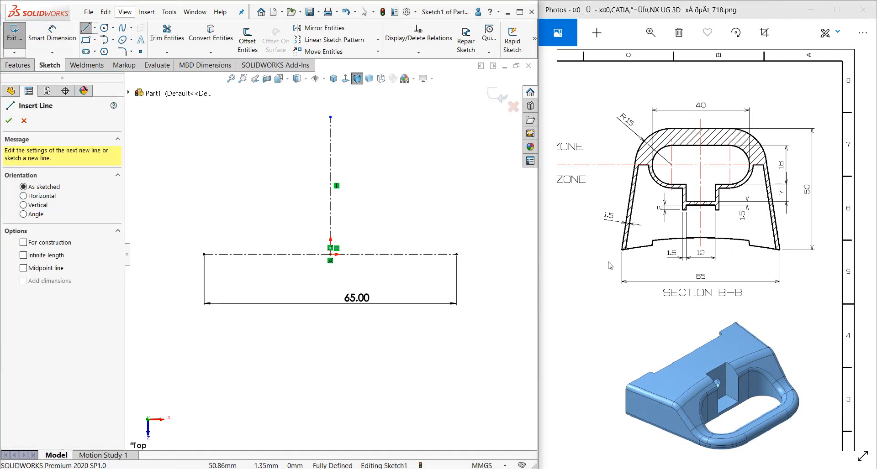
key(Escape)
drag(673, 209, 806, 219)
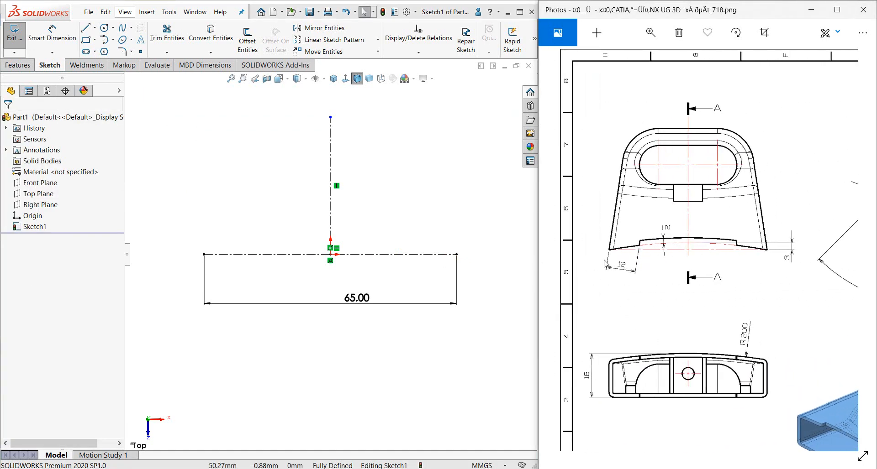
Sketch the outer profile about 60 mm high from the base line's left end: slanted side, rounded corner, horizontal top, second rounded corner and opposite slanted side
click(86, 28)
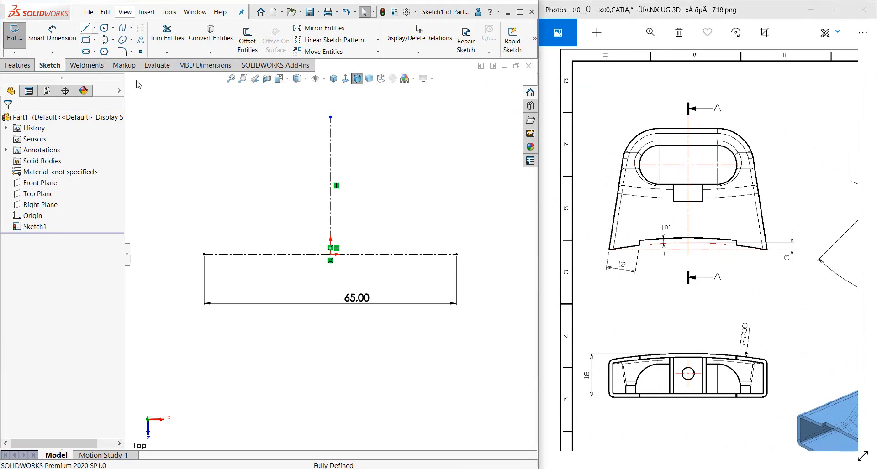
click(90, 30)
click(205, 254)
scroll(239, 192, up, 2)
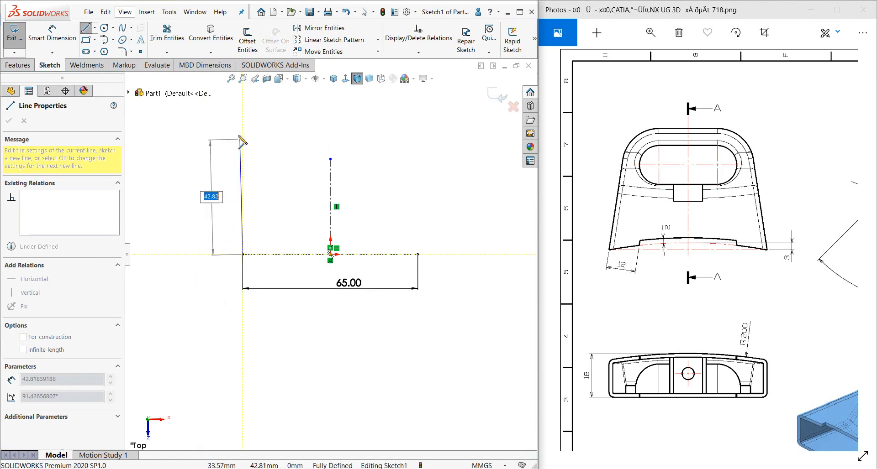
click(267, 118)
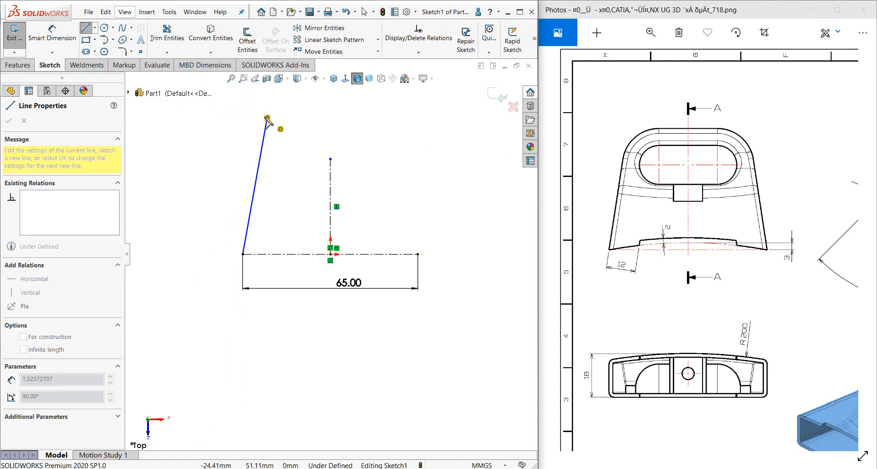
click(301, 93)
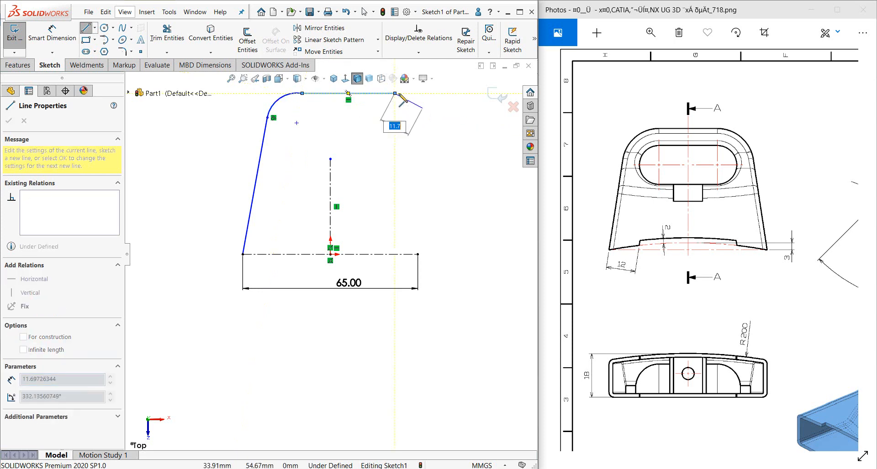
click(395, 93)
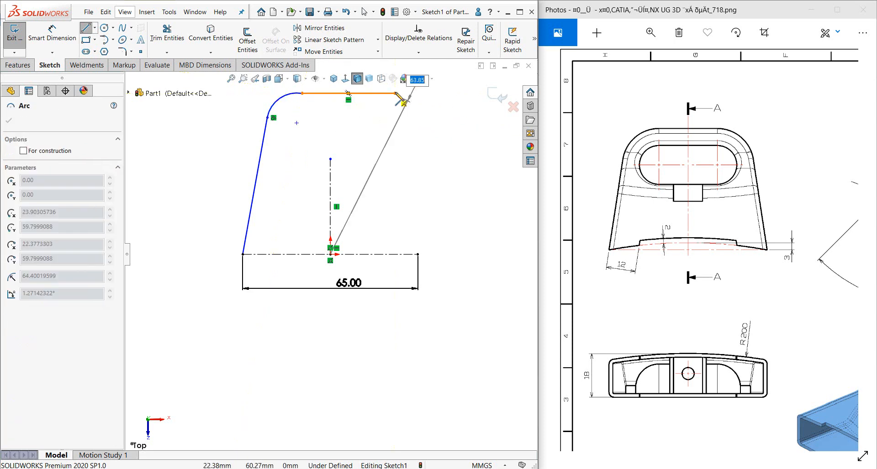
click(433, 113)
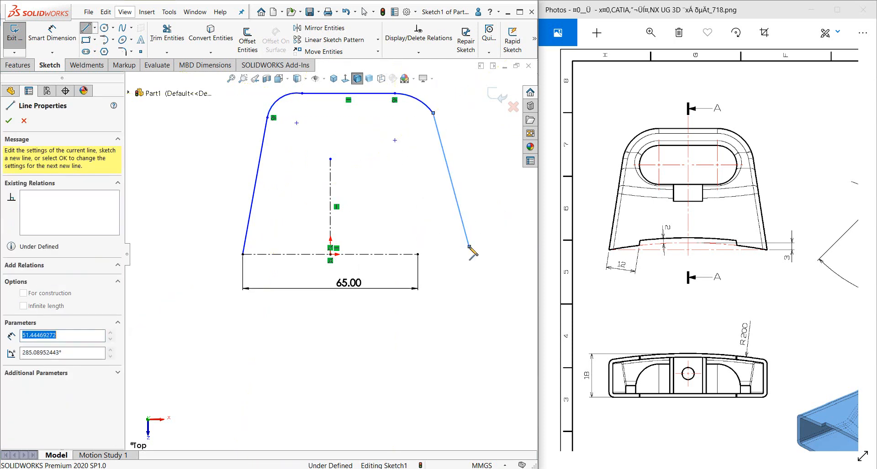
click(469, 247)
key(Escape)
Join the right slanted side to the base construction line's right end and reshape the right corner arc tangent to that side
click(469, 247)
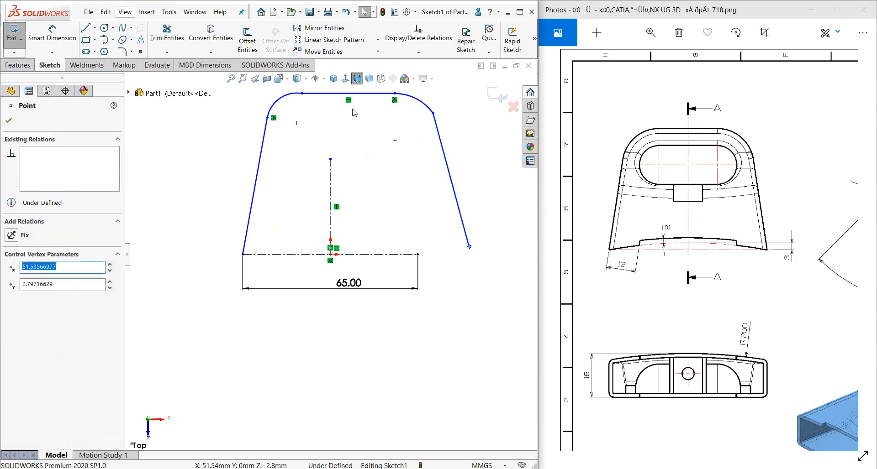
drag(395, 94, 357, 93)
click(425, 122)
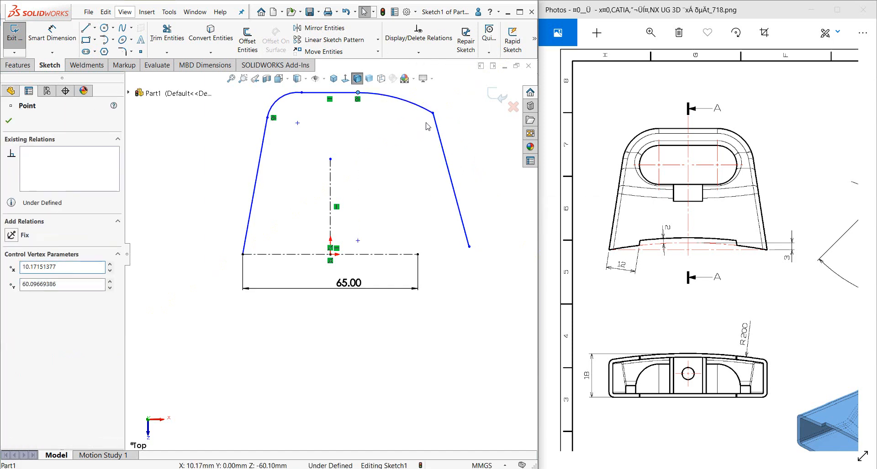
drag(434, 114, 418, 254)
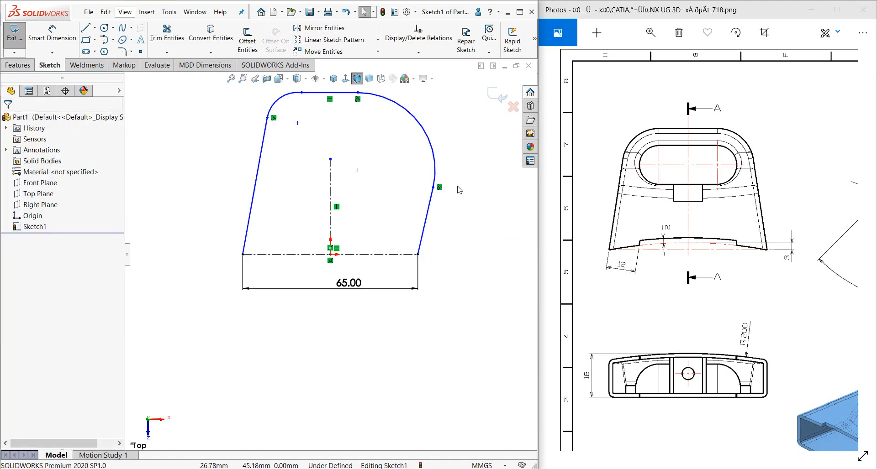
drag(433, 188, 404, 132)
click(459, 202)
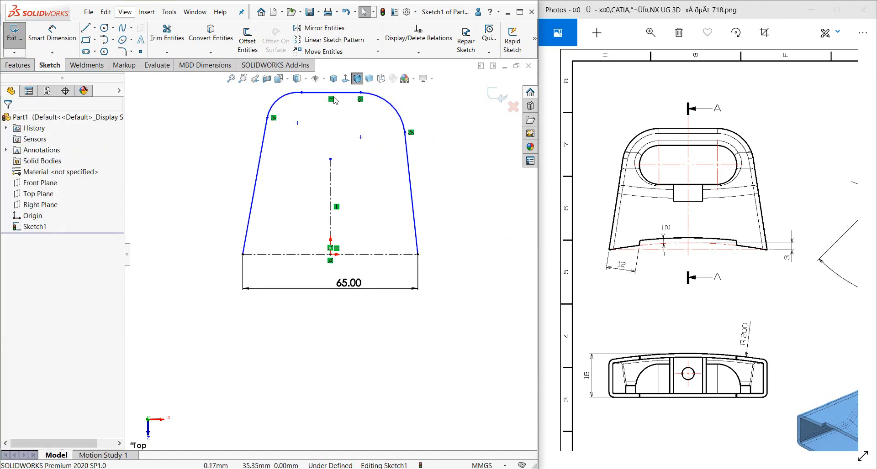
Attach the vertical construction line's upper end to the midpoint of the profile's top line
drag(330, 159, 332, 93)
click(347, 140)
scroll(329, 145, up, 2)
scroll(335, 135, down, 2)
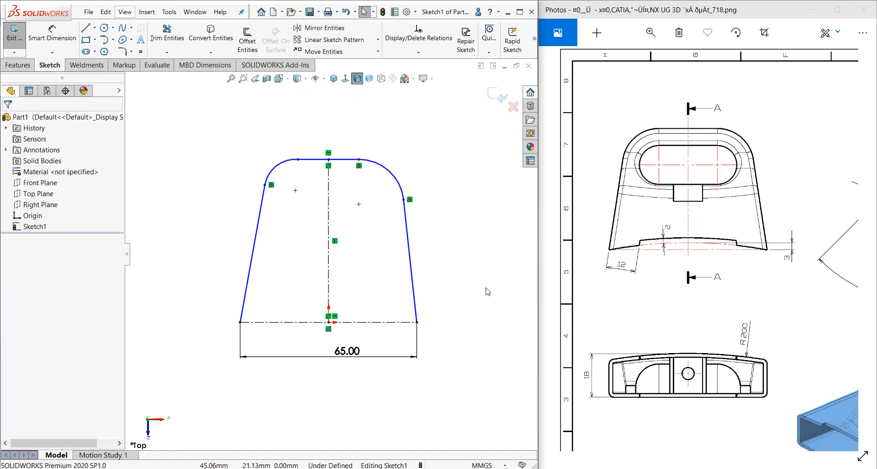
Dimension the profile's overall height from the base's right end to the top line as 50 mm, following Section B-B
right_drag(488, 292, 470, 173)
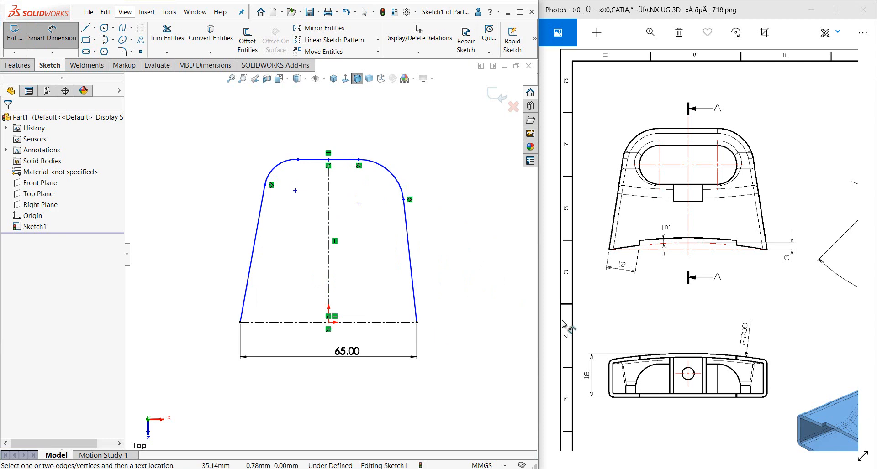
drag(822, 236, 498, 239)
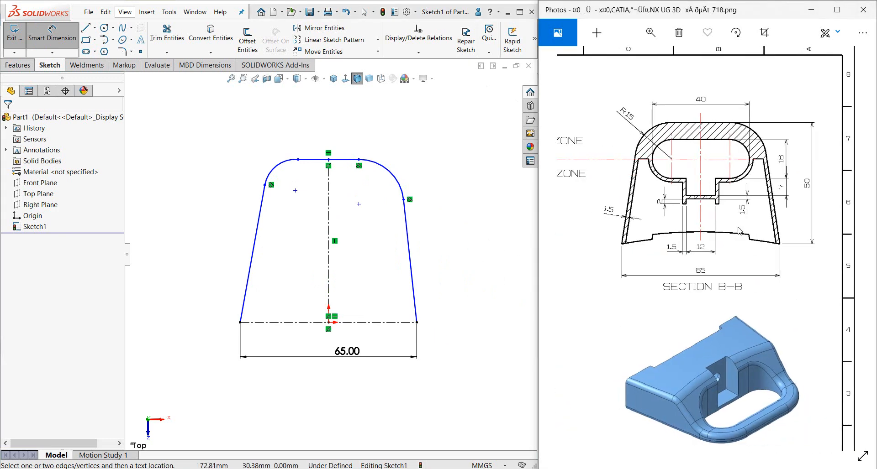
click(417, 322)
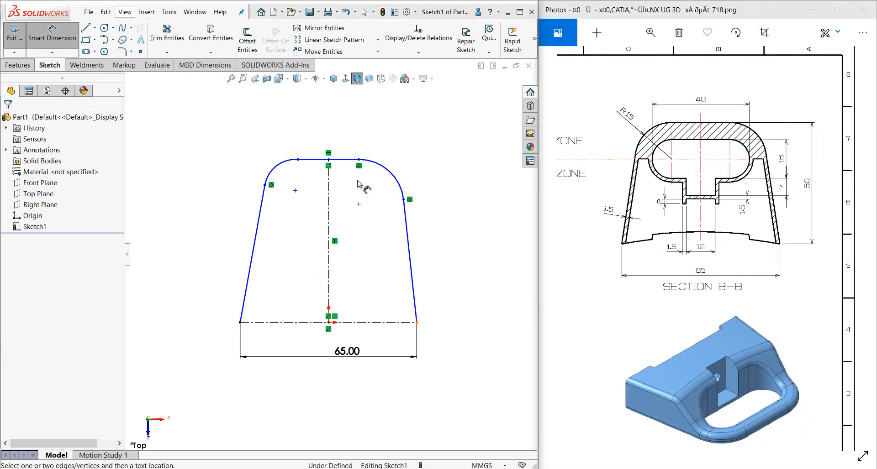
click(329, 161)
click(452, 208)
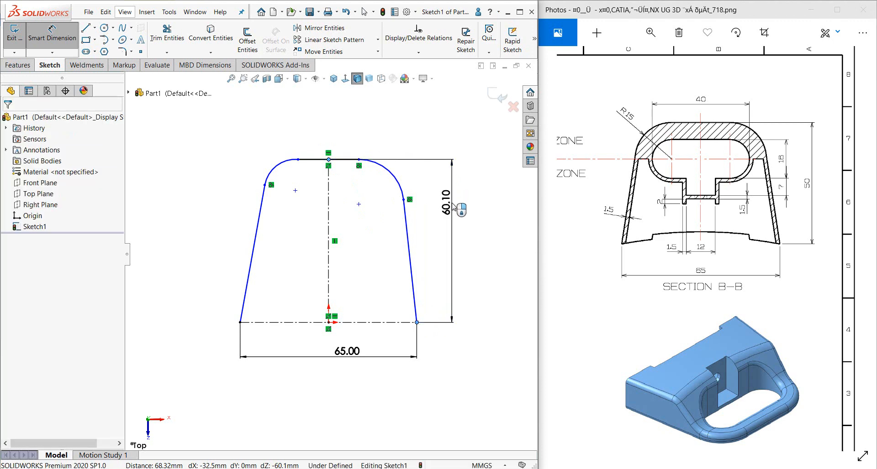
text(50)
key(Return)
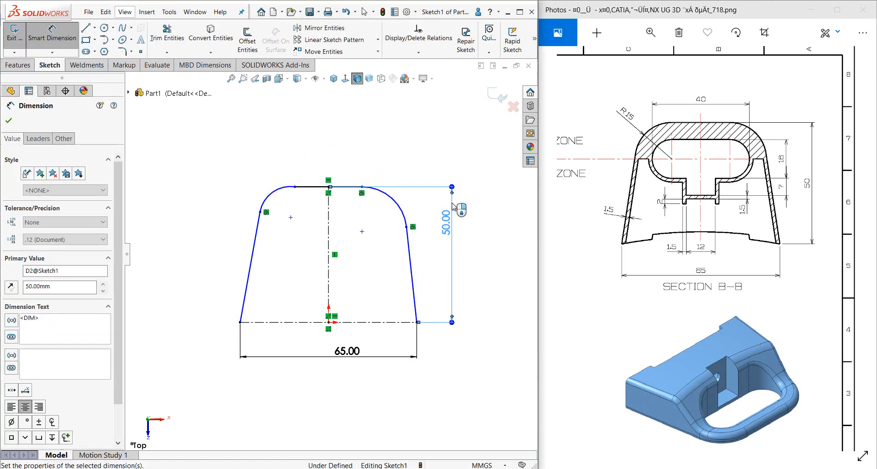
key(Escape)
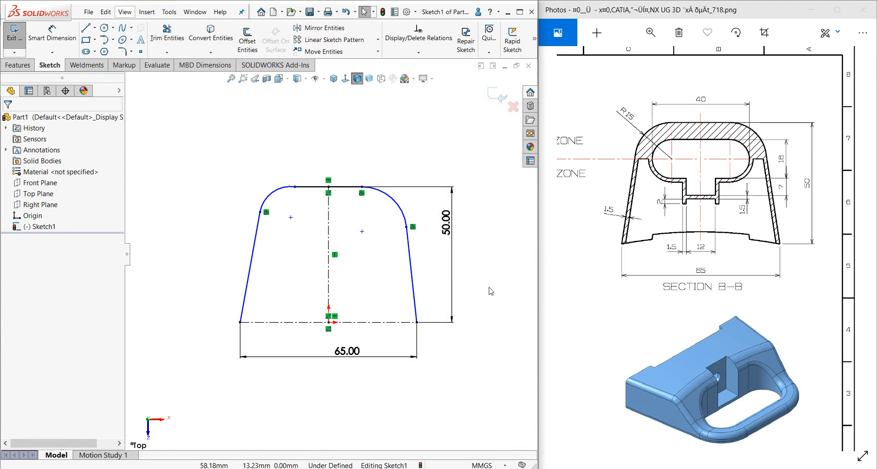
Dimension the left corner arc with a 15 mm radius
key(Return)
click(271, 193)
click(239, 158)
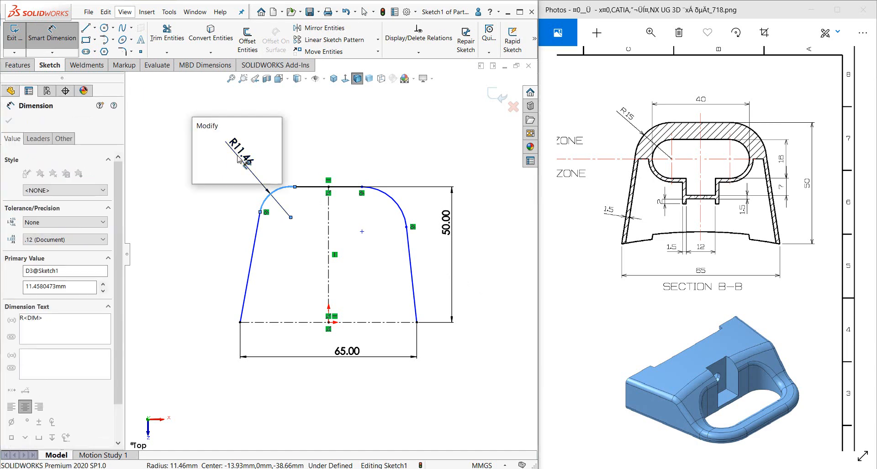
text(15)
key(Return)
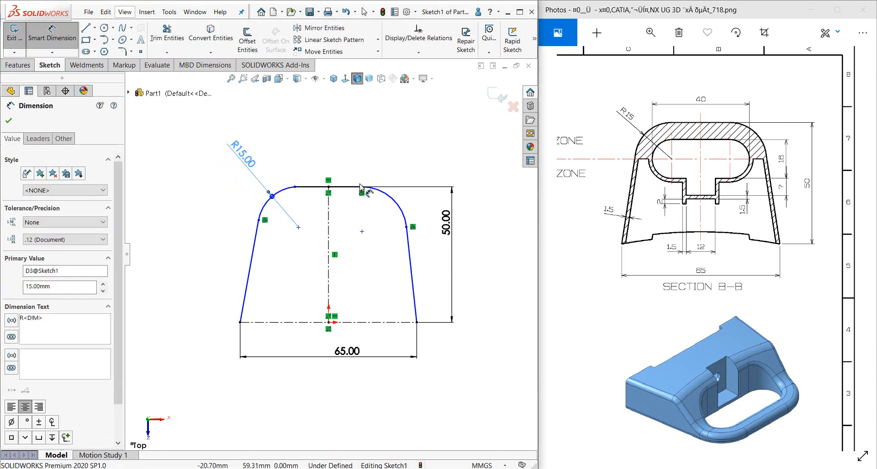
key(Escape)
Apply an Equal relation between the left and right corner arcs
click(388, 196)
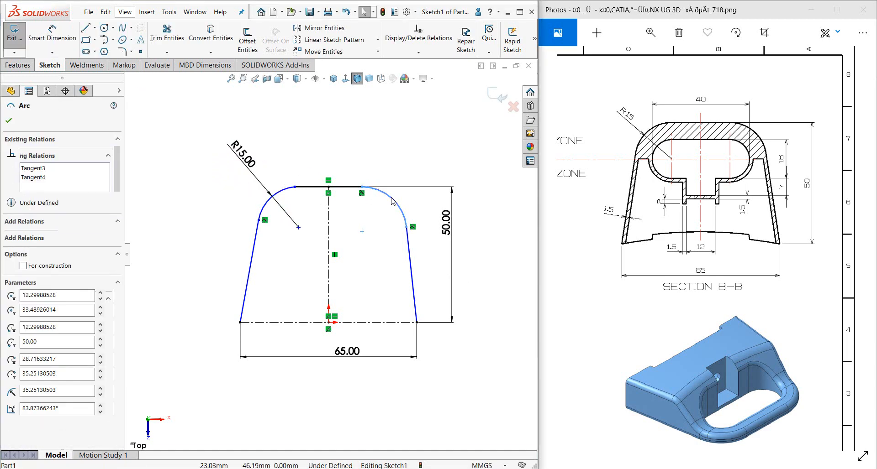
ctrl+click(281, 198)
click(349, 153)
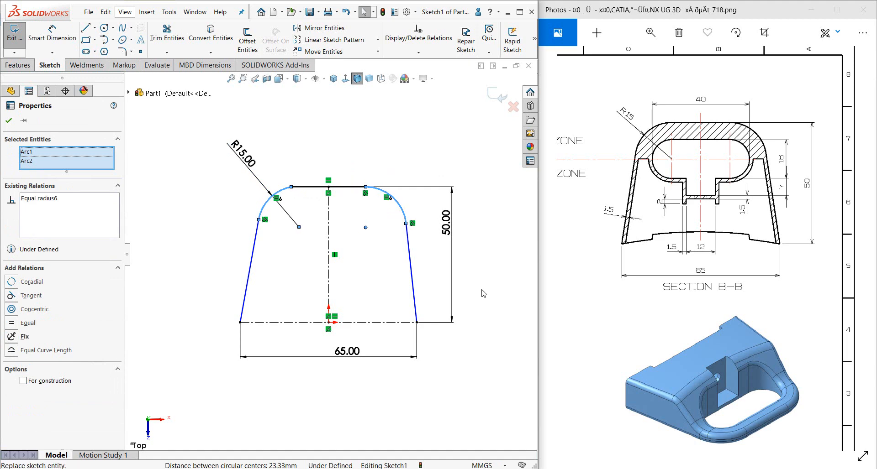
click(502, 291)
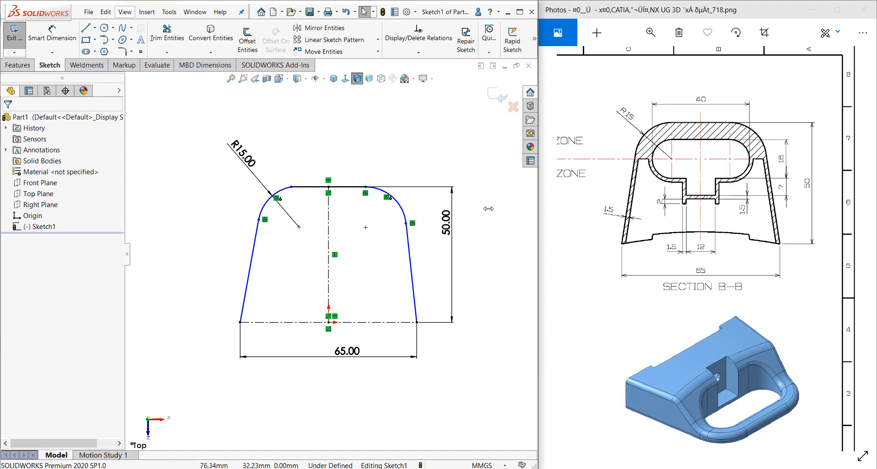
Test the profile by shifting the top line inward, and make the left corner arc tangent to the top line
drag(356, 187, 340, 188)
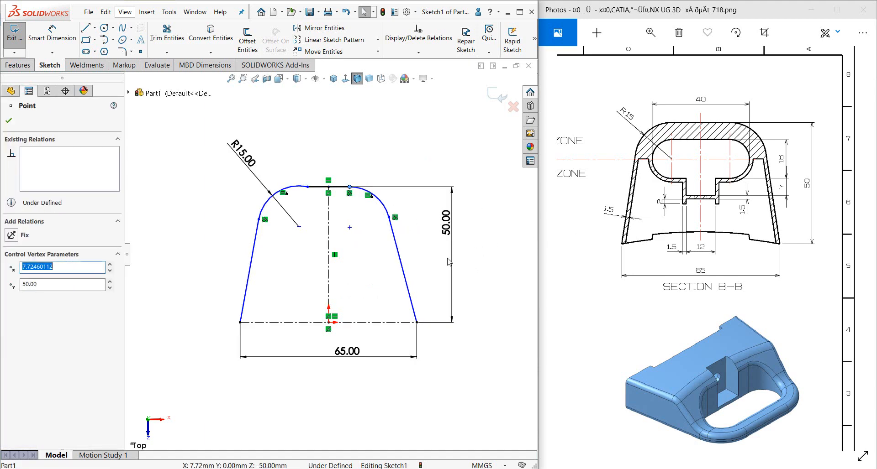
key(Escape)
click(307, 186)
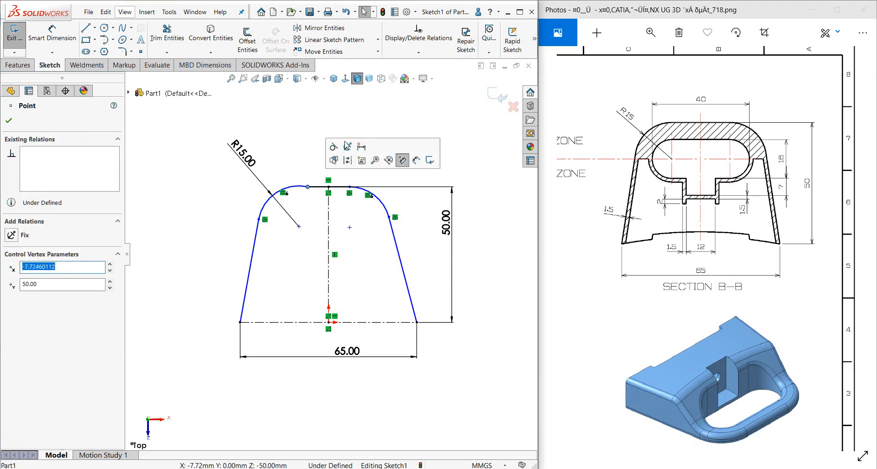
click(341, 154)
click(363, 216)
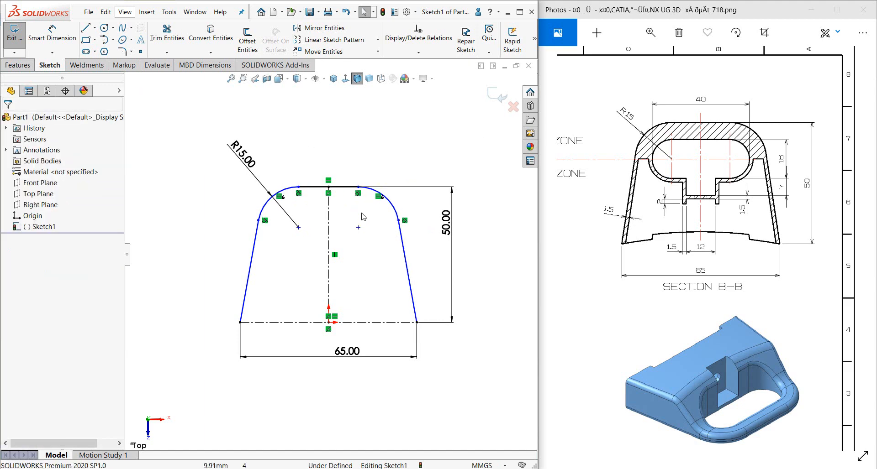
Try moving the right corner arc's lower endpoint inward, and undo the move
click(417, 322)
click(387, 225)
drag(398, 220, 381, 232)
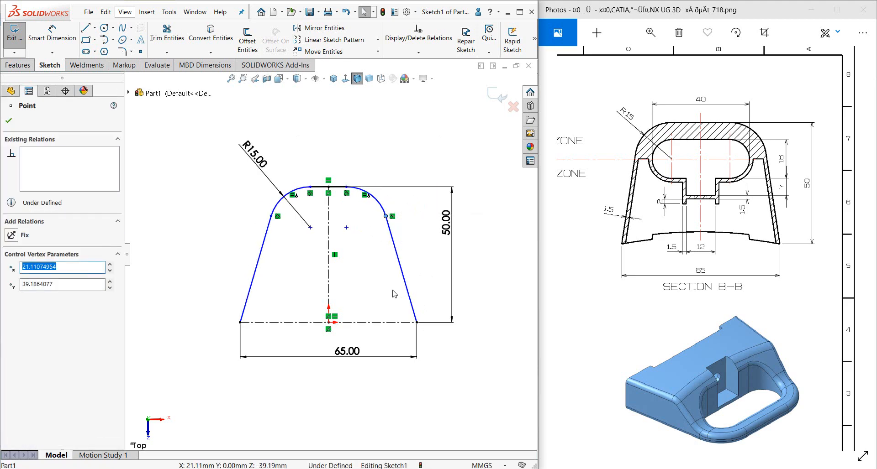
key(ctrl+z)
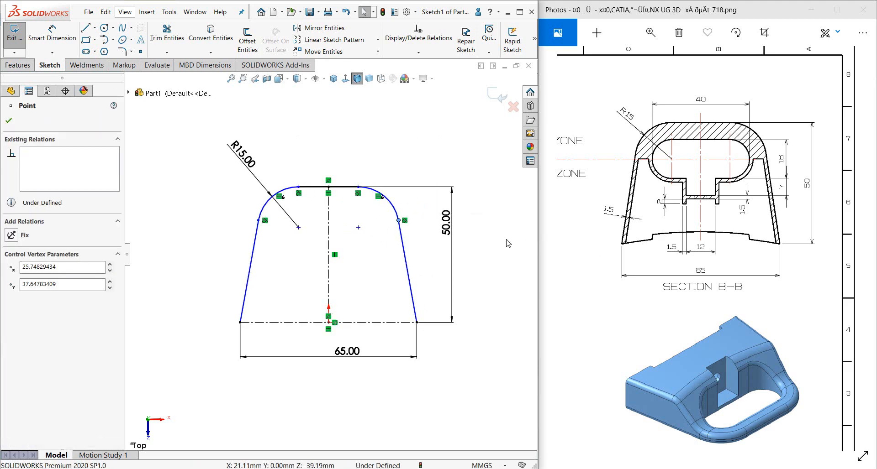
click(486, 224)
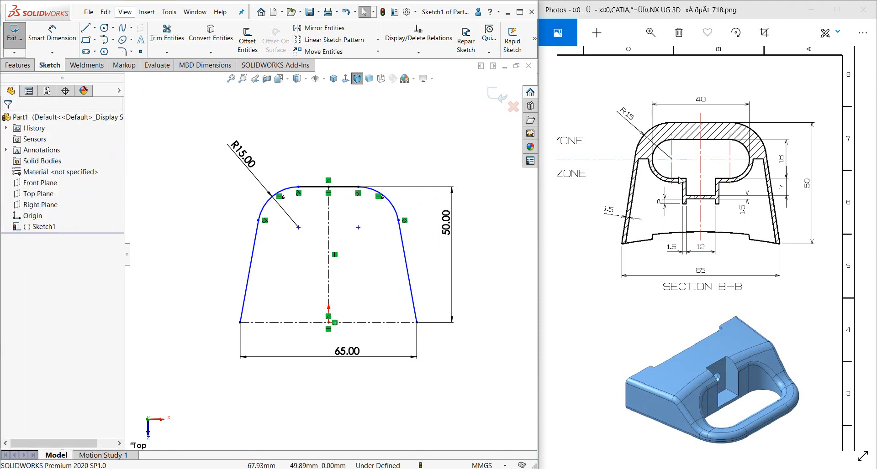
Sketch a straight slot about 15 mm wide between the centre points of the two corner arcs
click(95, 51)
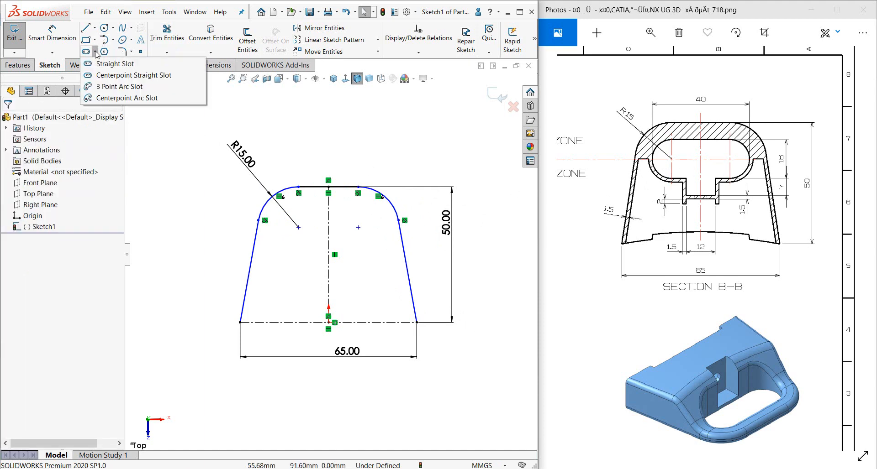
click(102, 61)
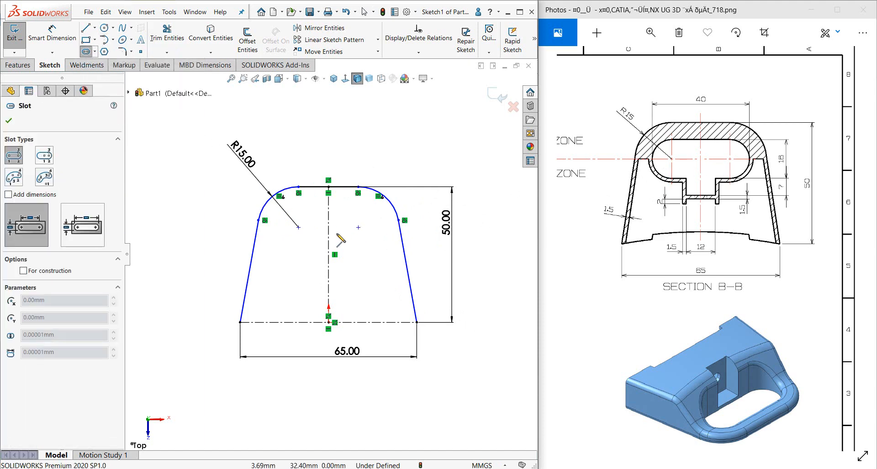
click(298, 228)
click(359, 228)
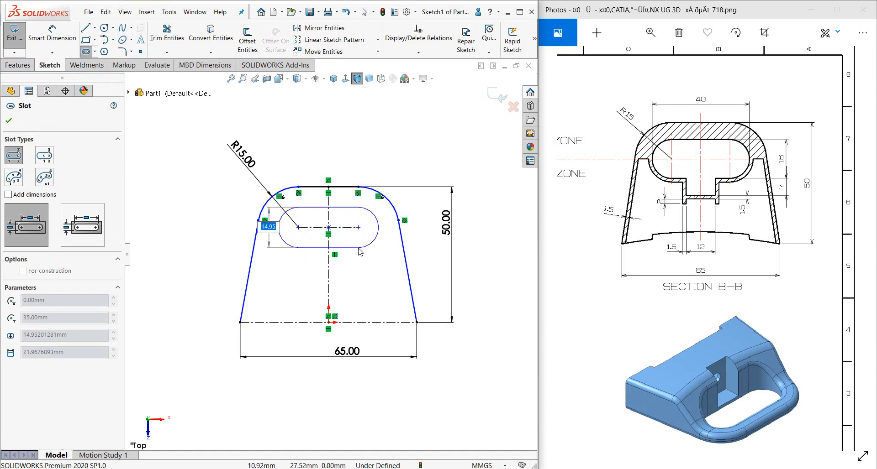
click(358, 249)
Dimension the slot's width as 16 mm, placing the dimension to its right
click(52, 38)
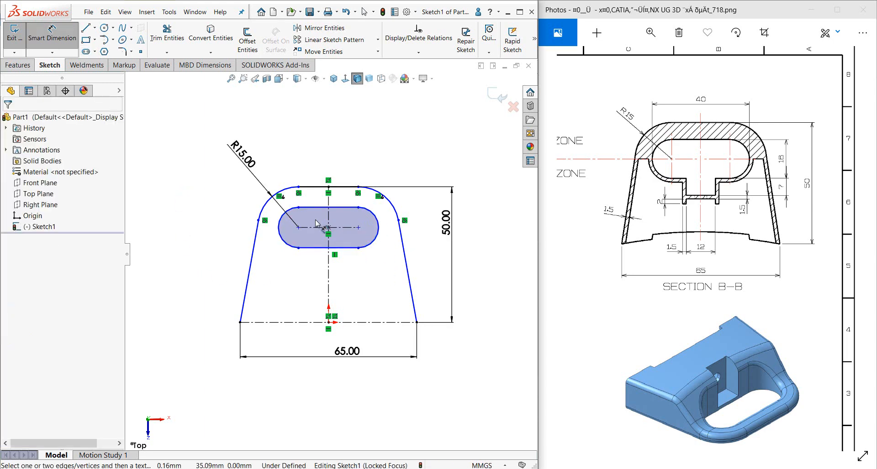
click(314, 248)
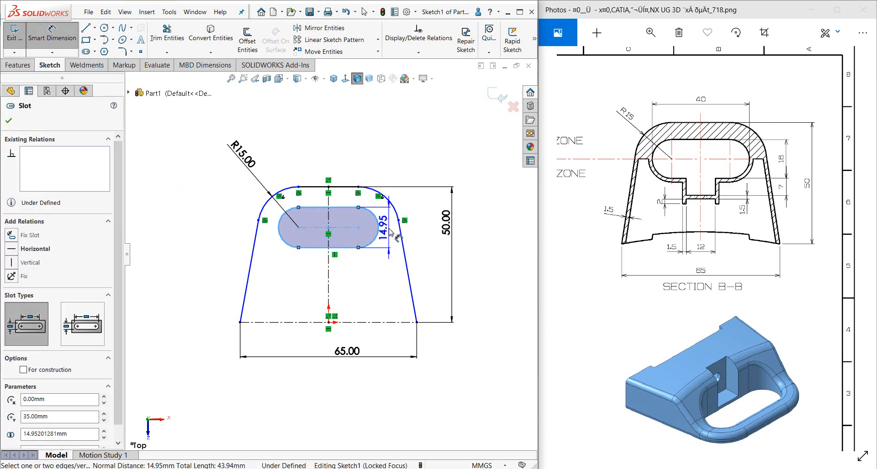
click(390, 233)
text(16)
key(Return)
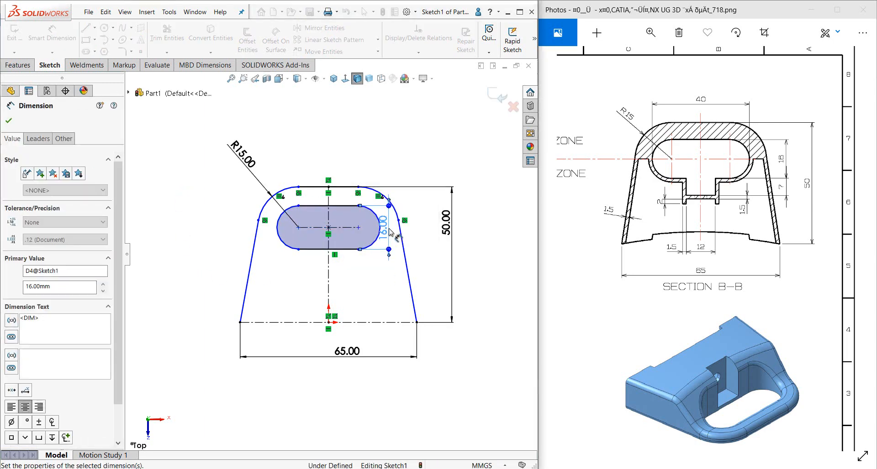
key(Escape)
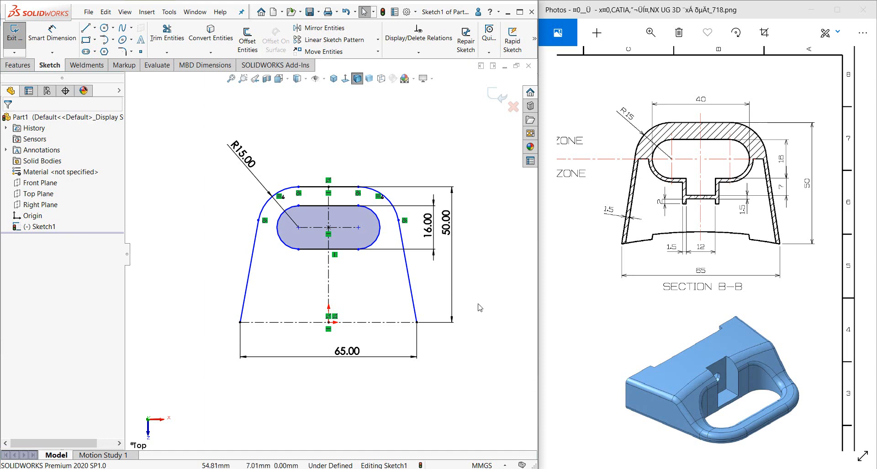
Dimension the slot's overall length as 40 mm, placing the dimension above the profile
right_drag(482, 275, 473, 215)
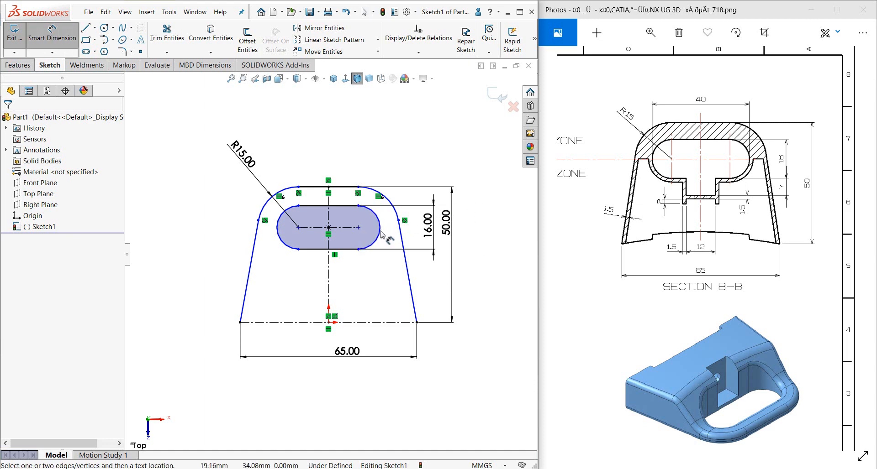
click(379, 228)
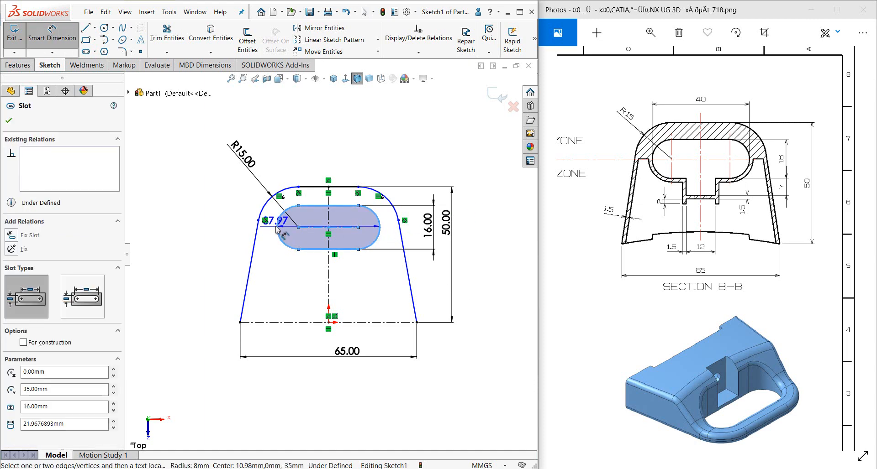
click(278, 227)
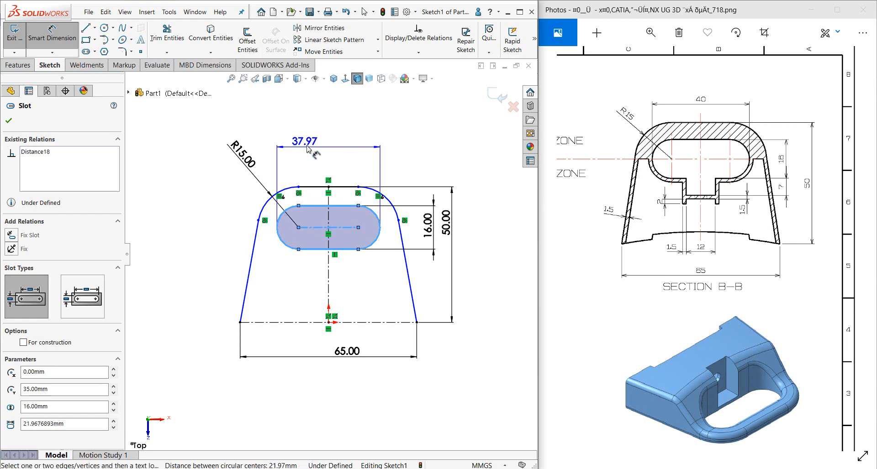
click(307, 146)
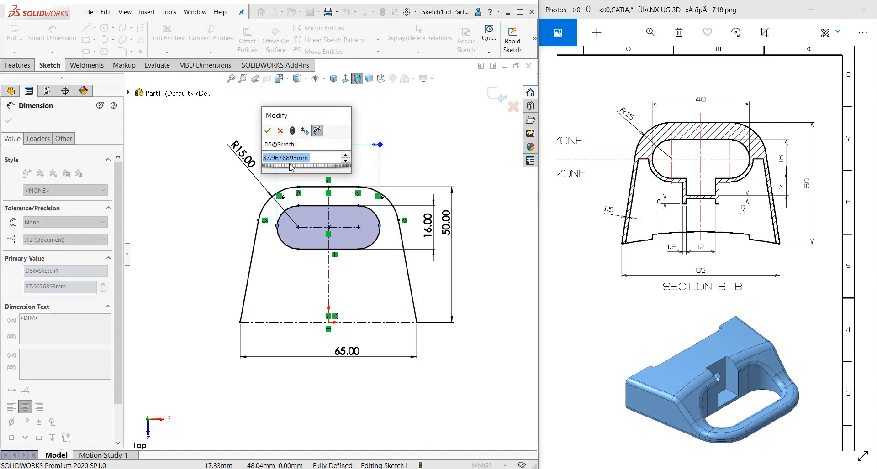
text(40)
key(Return)
click(495, 277)
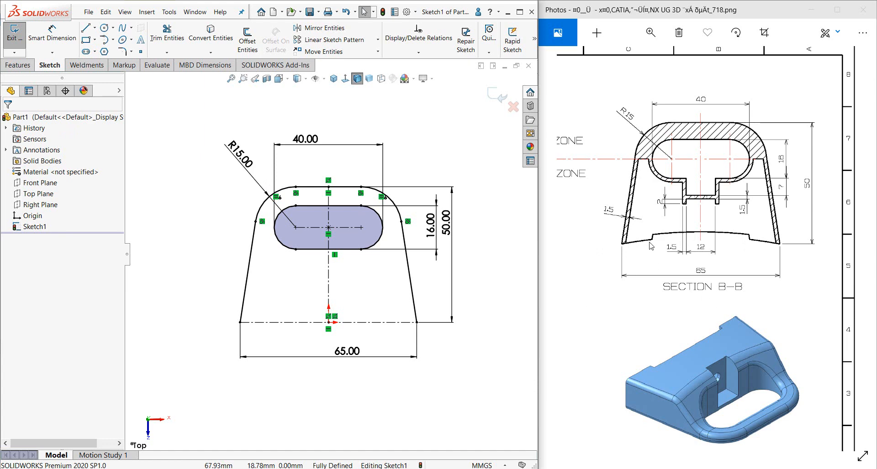
Sketch a three-point arc of about 123 mm radius between the profile's two lower endpoints, bulging upward
drag(648, 249, 691, 248)
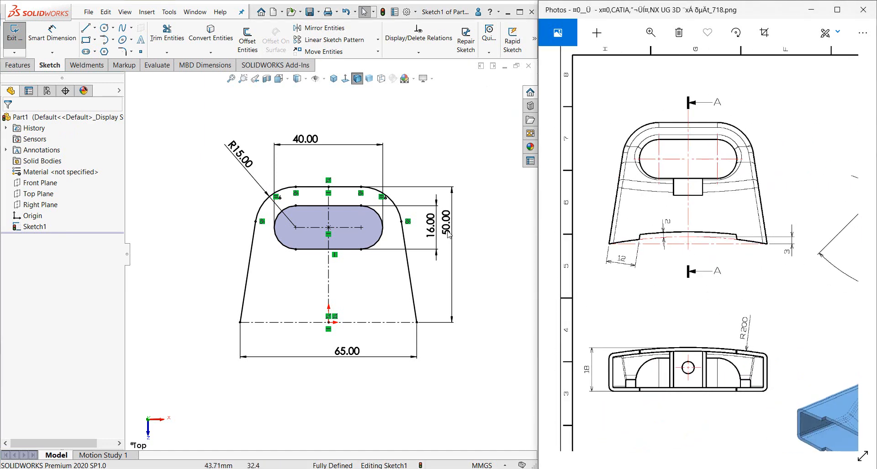
click(113, 41)
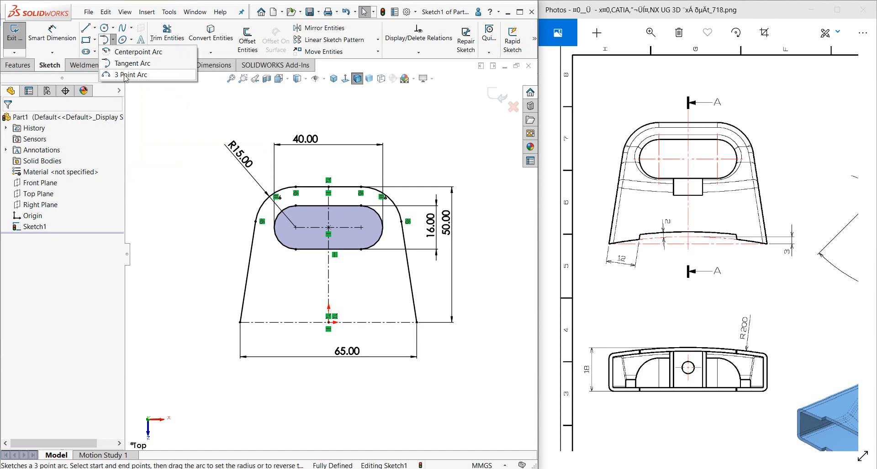
click(128, 71)
click(241, 323)
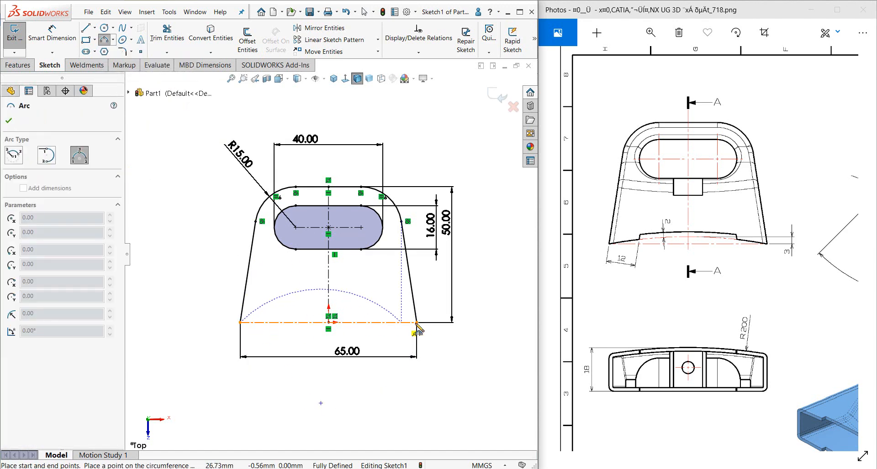
click(416, 322)
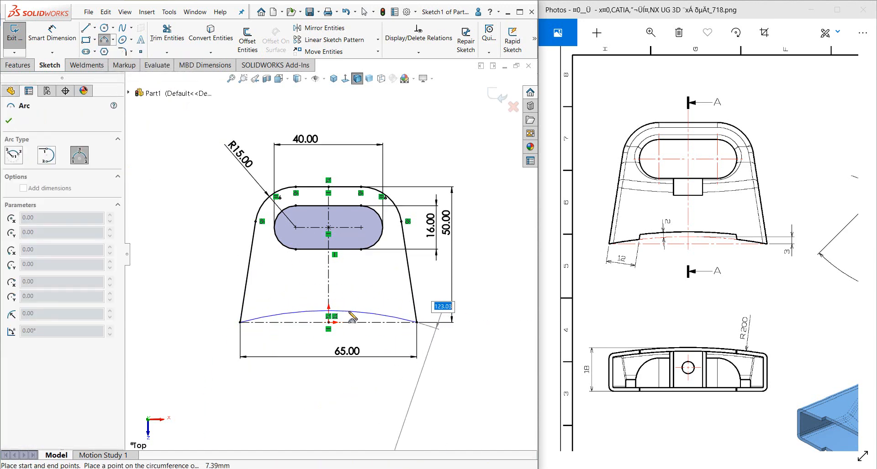
click(348, 311)
key(Escape)
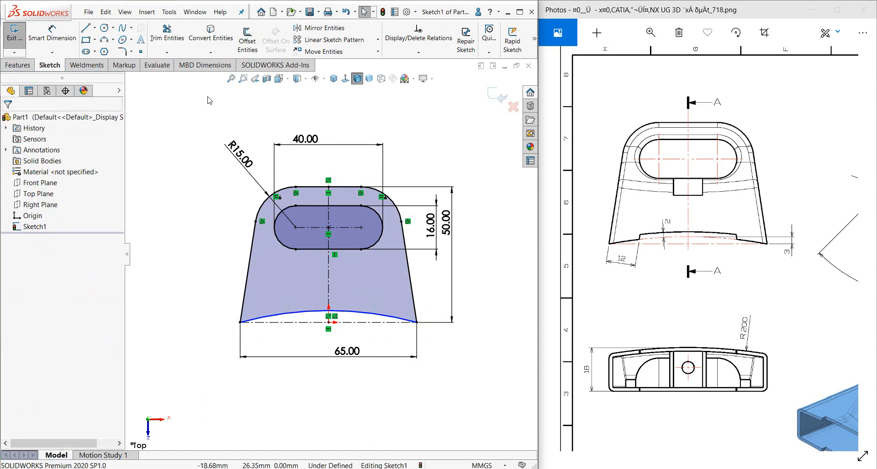
Sketch a short line rising from the bottom arc, a tangent arc across the centreline, and a short line about 3 mm long back down
click(86, 27)
scroll(278, 301, down, 3)
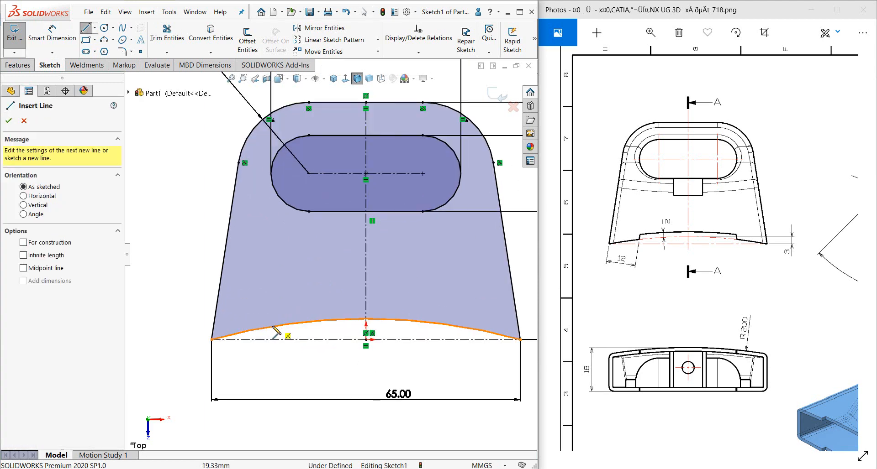
click(272, 326)
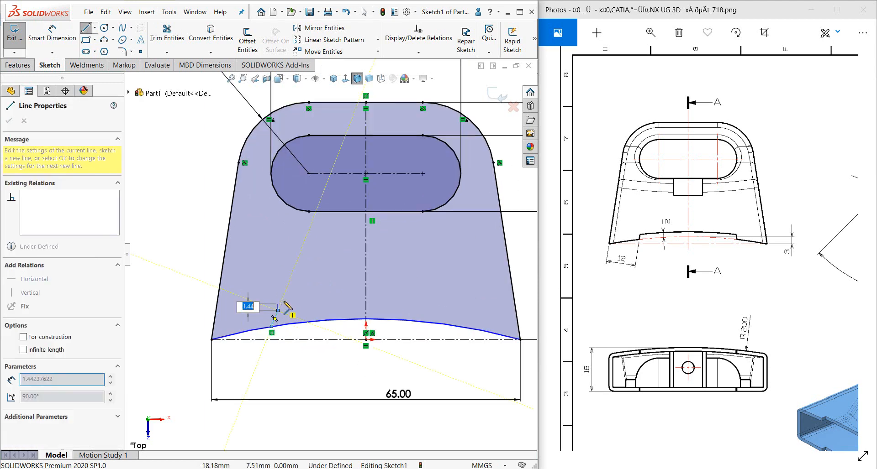
click(278, 310)
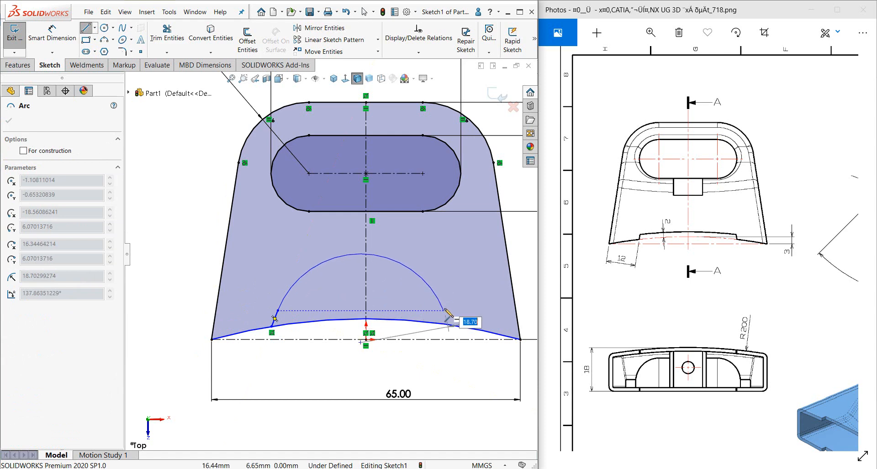
click(459, 311)
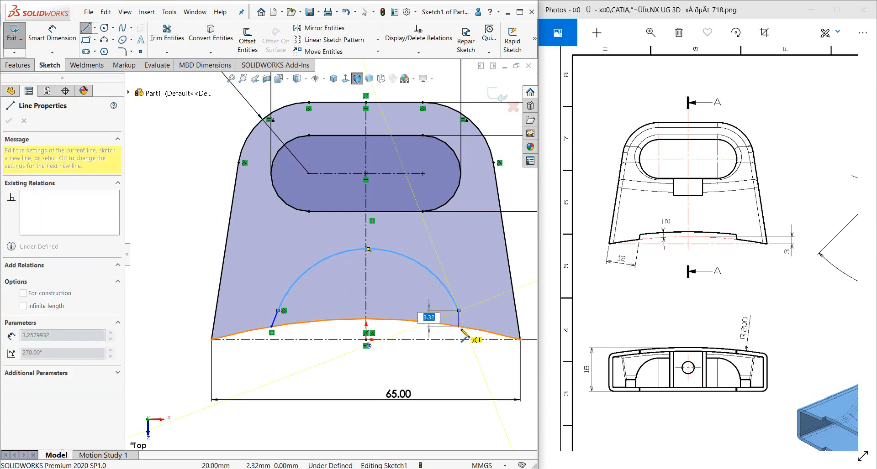
click(460, 326)
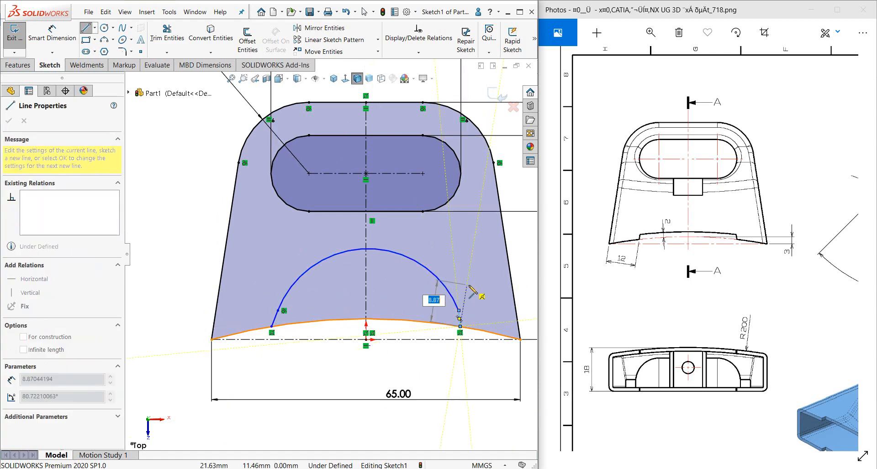
key(Escape)
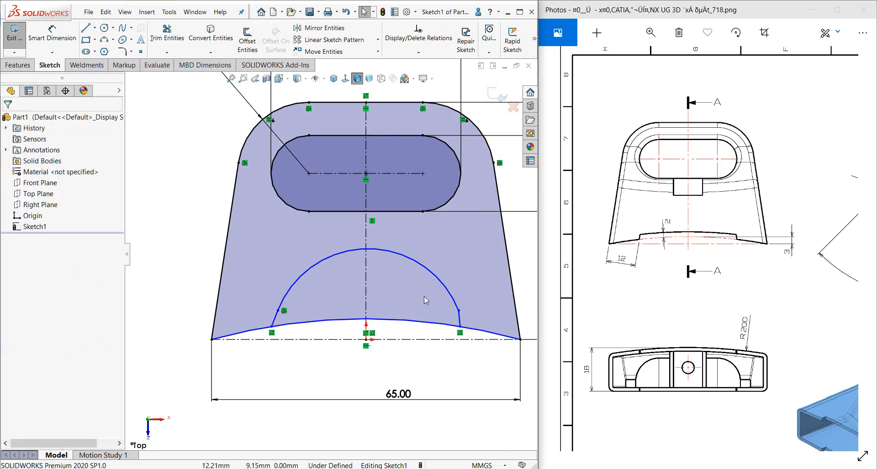
Delete the tangent relation between the left short line and the inner arc
click(459, 311)
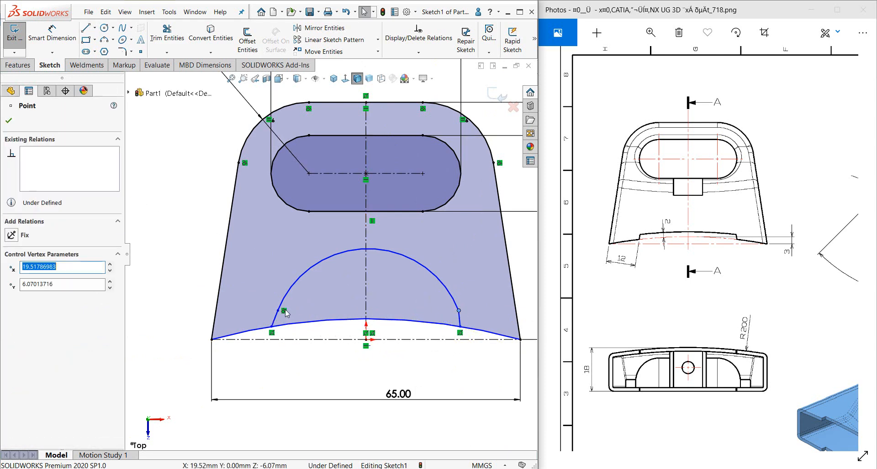
key(Delete)
click(303, 287)
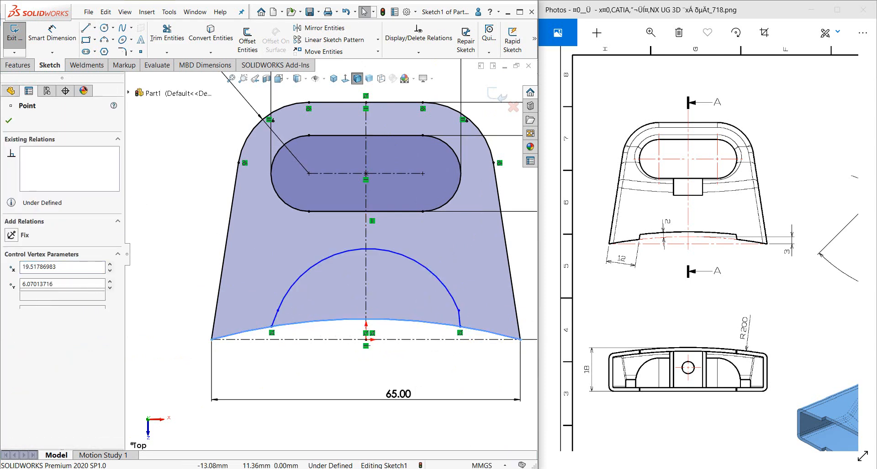
click(275, 318)
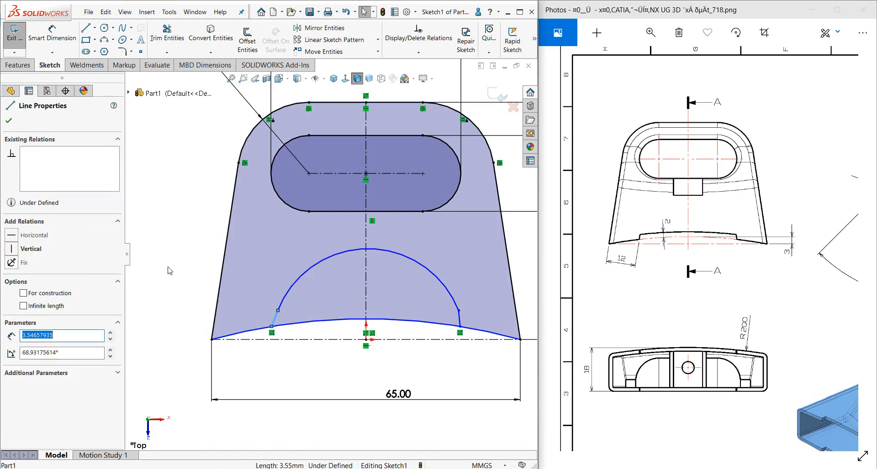
click(200, 270)
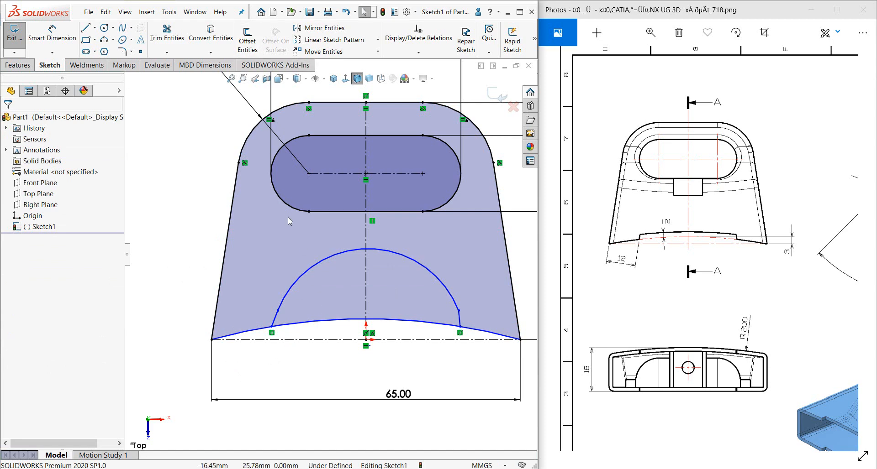
key(f)
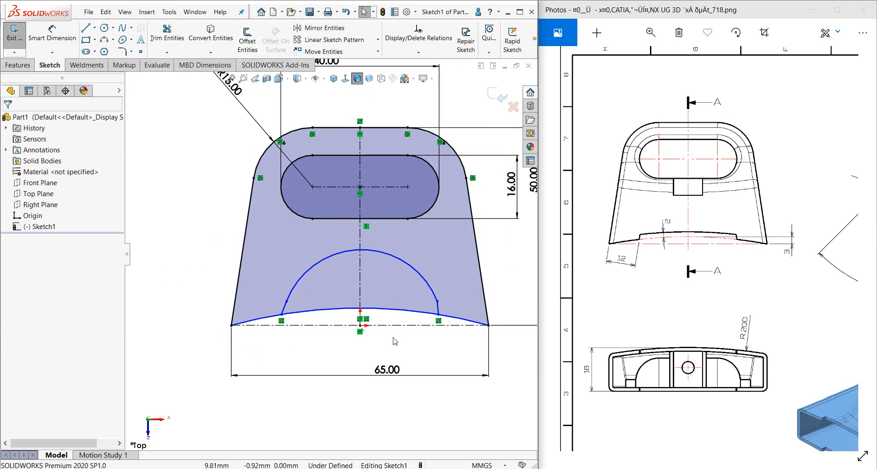
Dimension the bottom arc's height above the origin as 3 mm
key(d)
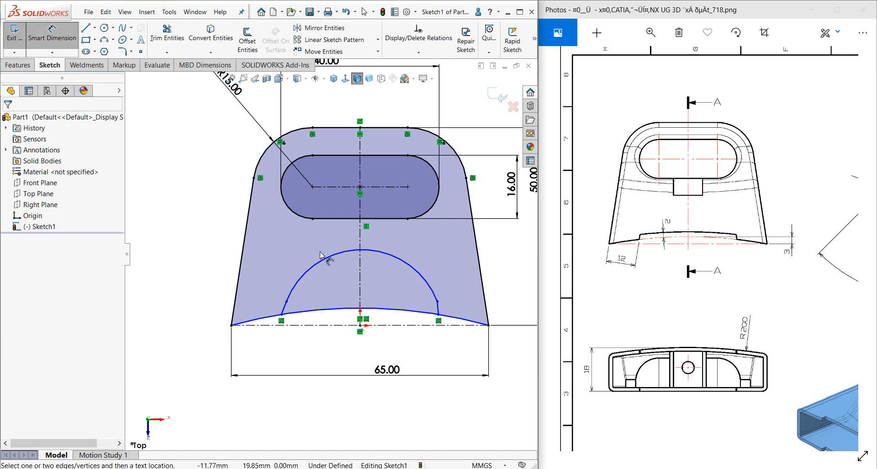
click(378, 310)
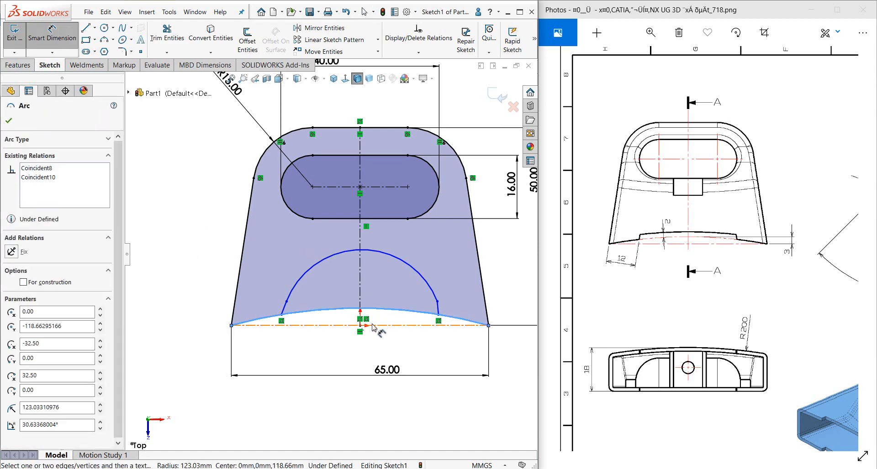
click(360, 326)
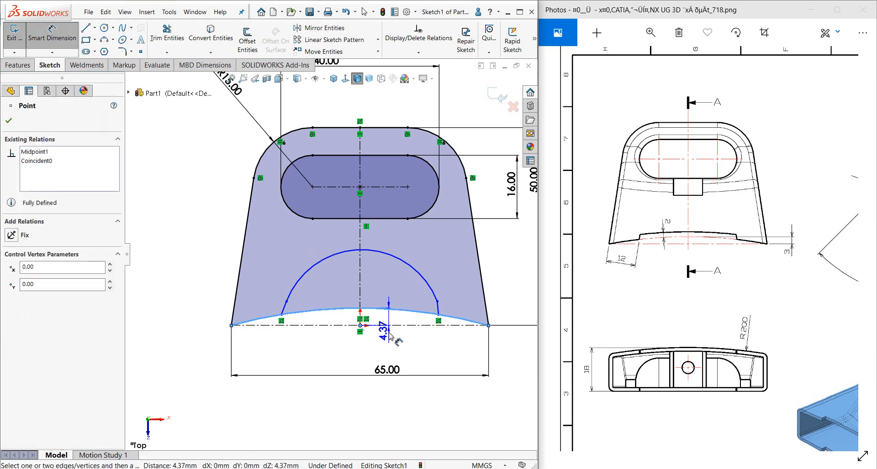
click(515, 286)
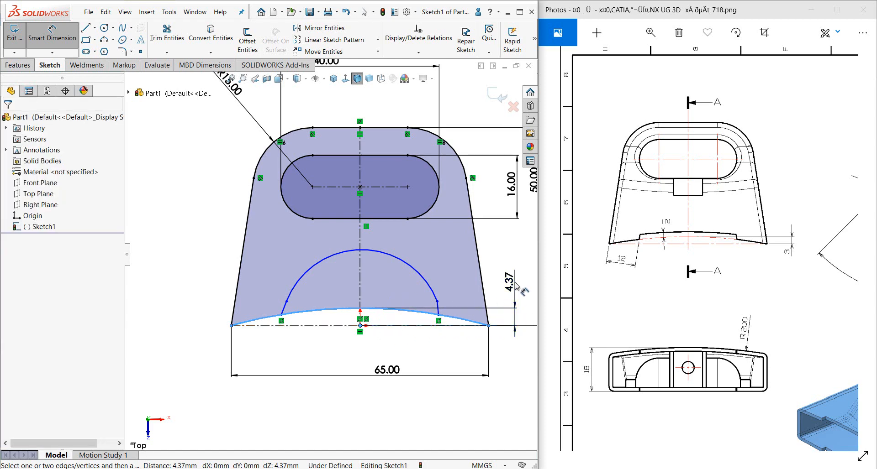
text(3)
key(Return)
key(Escape)
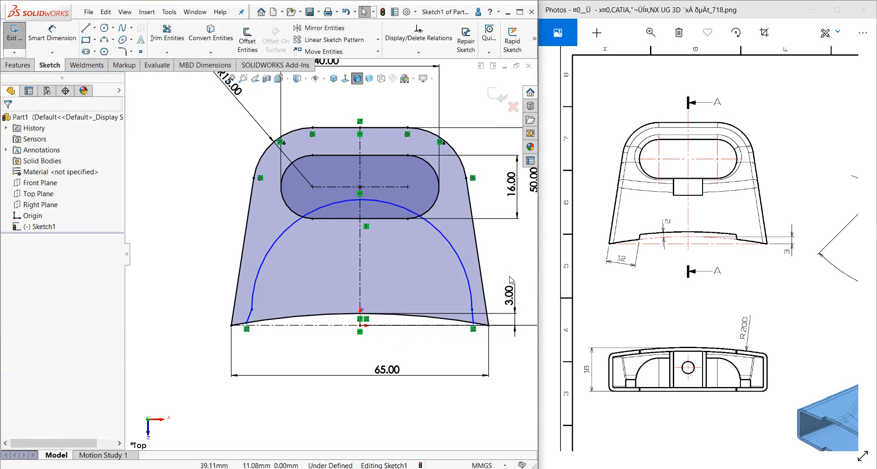
Delete the large inner arc, and make the left short line parallel to the profile's left side line
click(336, 204)
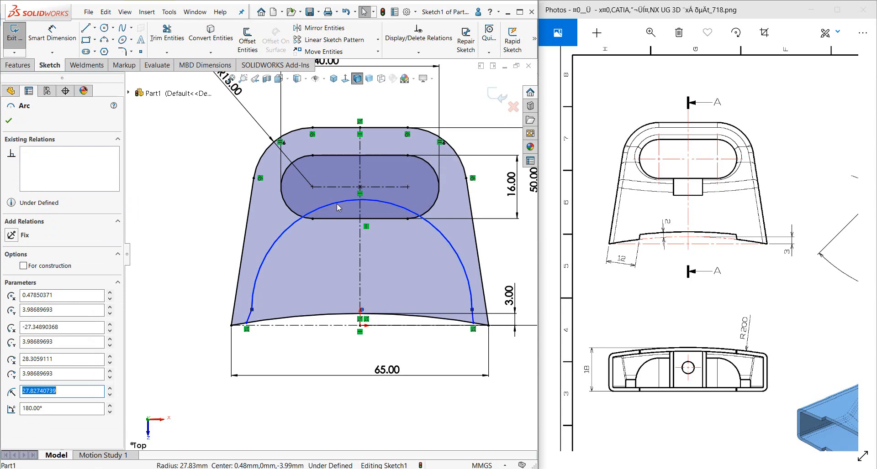
key(Delete)
scroll(252, 318, down, 2)
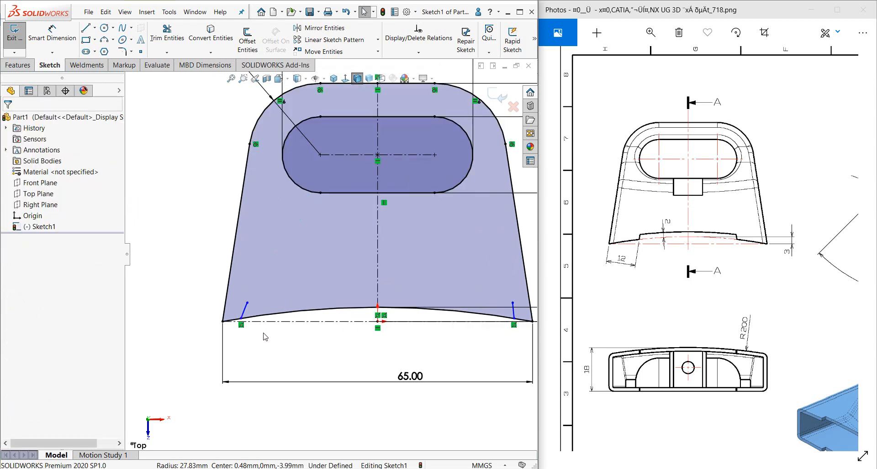
click(226, 296)
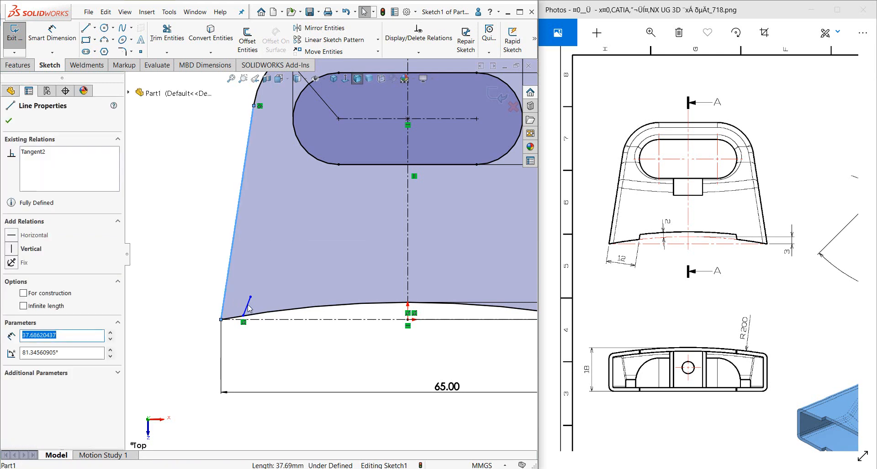
ctrl+click(248, 305)
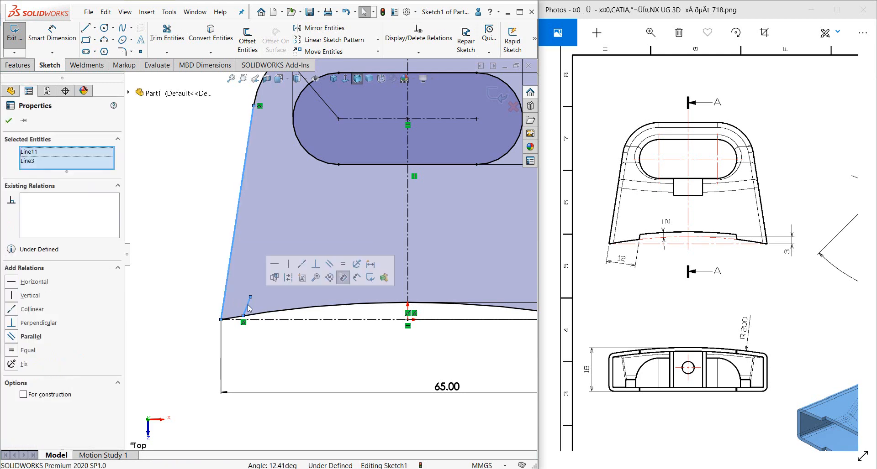
click(328, 266)
click(208, 214)
Dimension the distance between the left short line and the profile's left side line as 12 mm, placed below the profile
right_drag(208, 214, 201, 185)
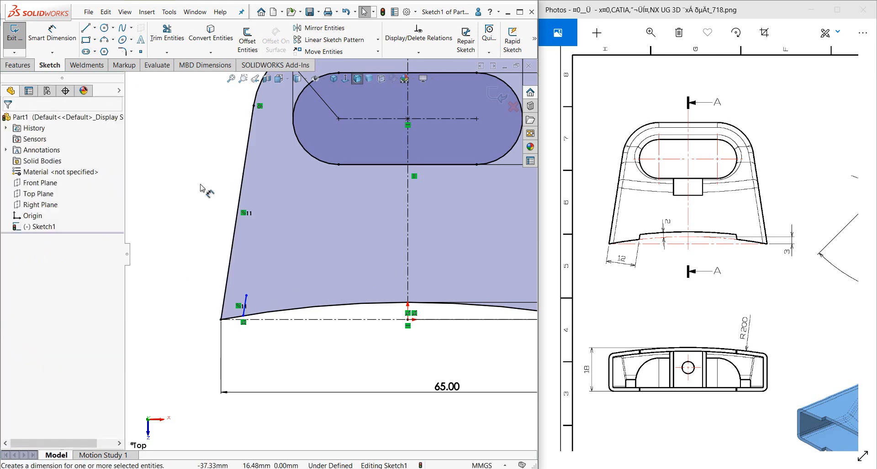
click(245, 305)
click(225, 297)
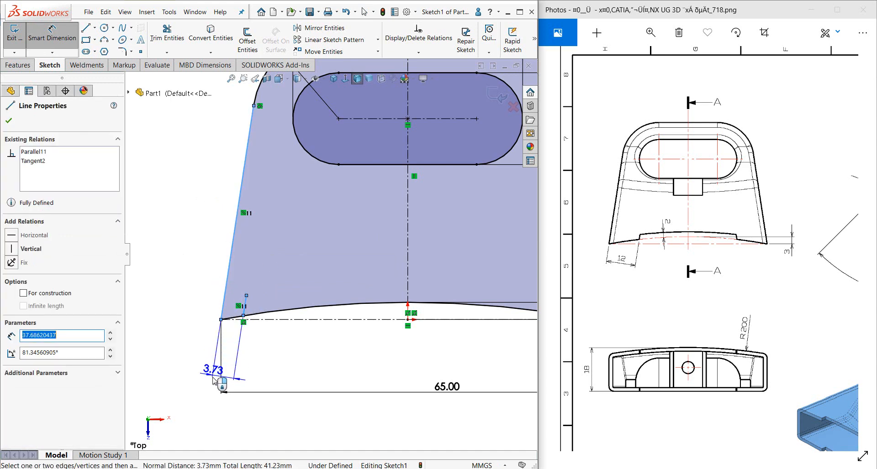
click(181, 382)
text(12)
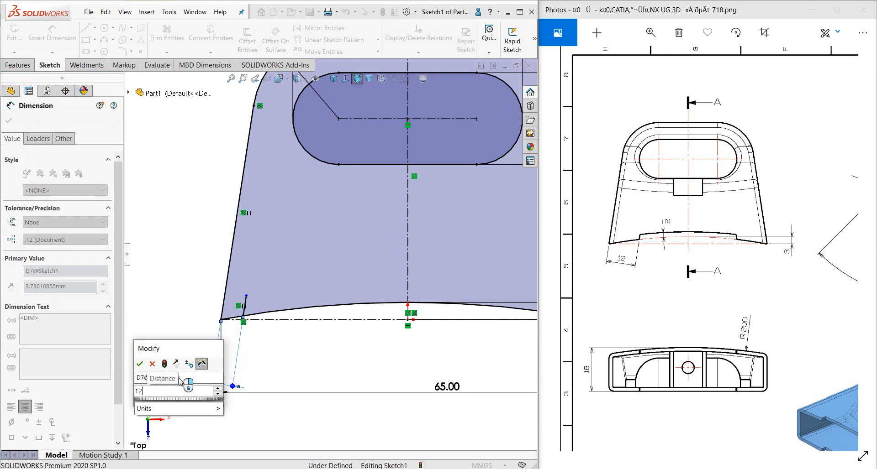
key(Return)
key(Escape)
scroll(336, 305, down, 9)
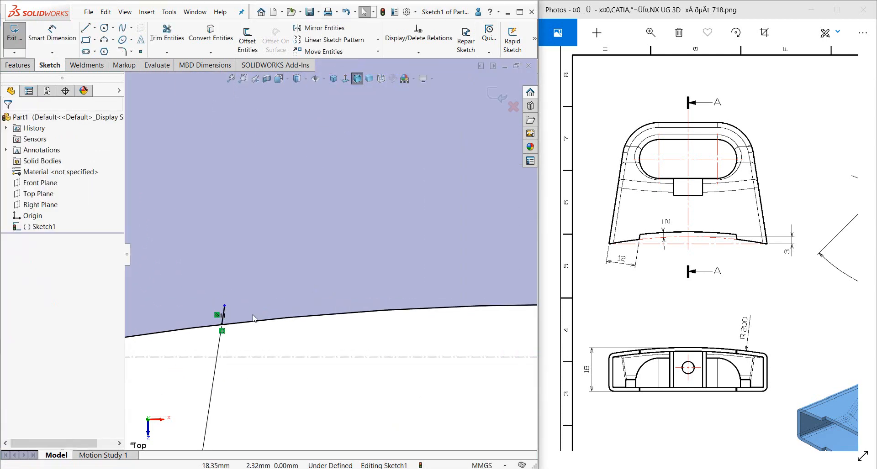
scroll(232, 294, up, 3)
scroll(231, 293, up, 6)
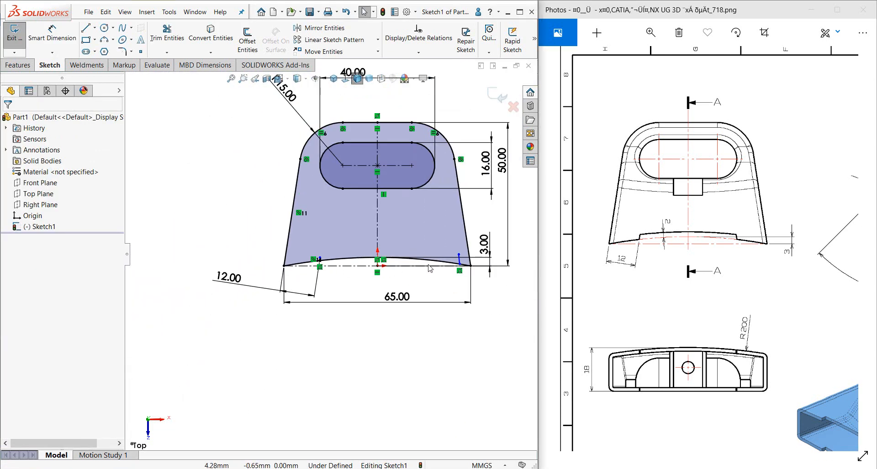
Make the right short line parallel to the profile's right side line
scroll(461, 256, down, 5)
click(448, 261)
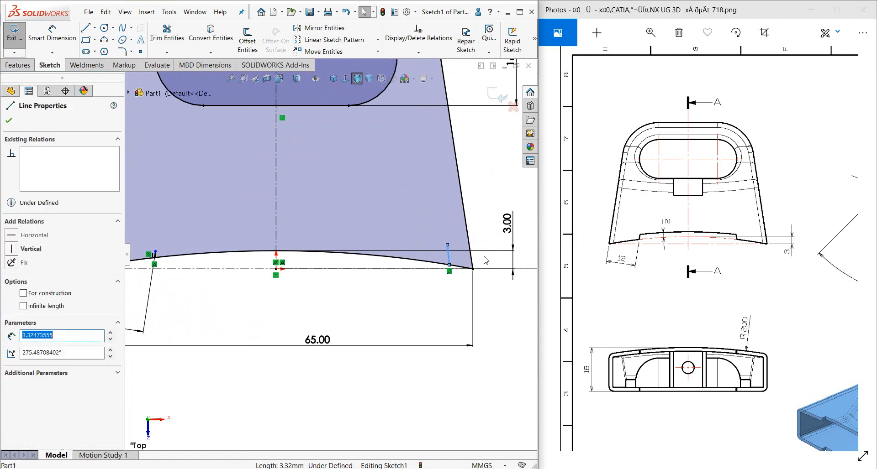
ctrl+click(472, 262)
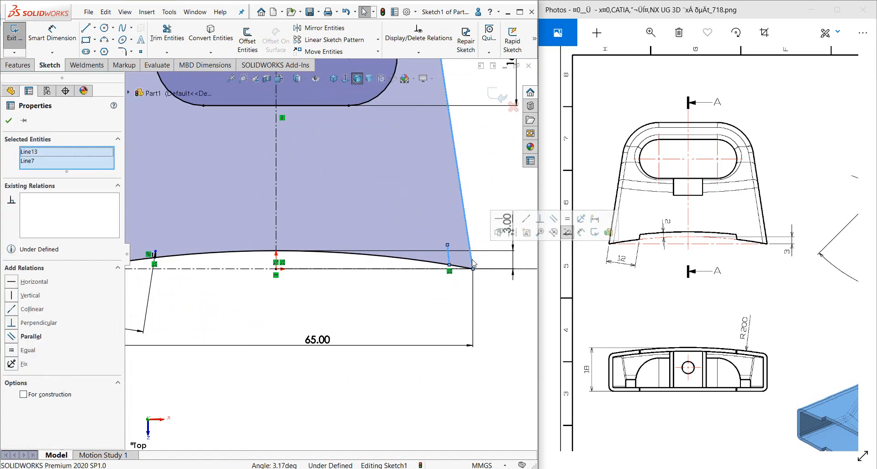
click(553, 220)
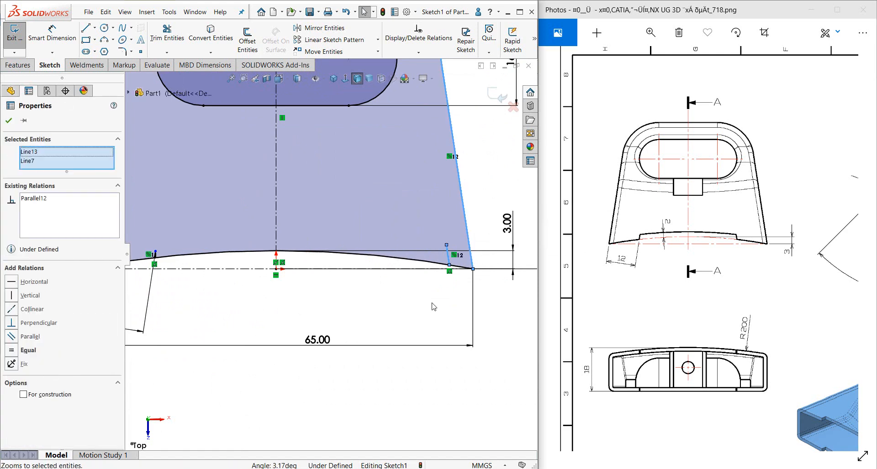
click(433, 305)
Dimension the distance between the right short line and the profile's right side line as 12 mm, placed below the profile
right_drag(434, 305, 437, 274)
click(449, 262)
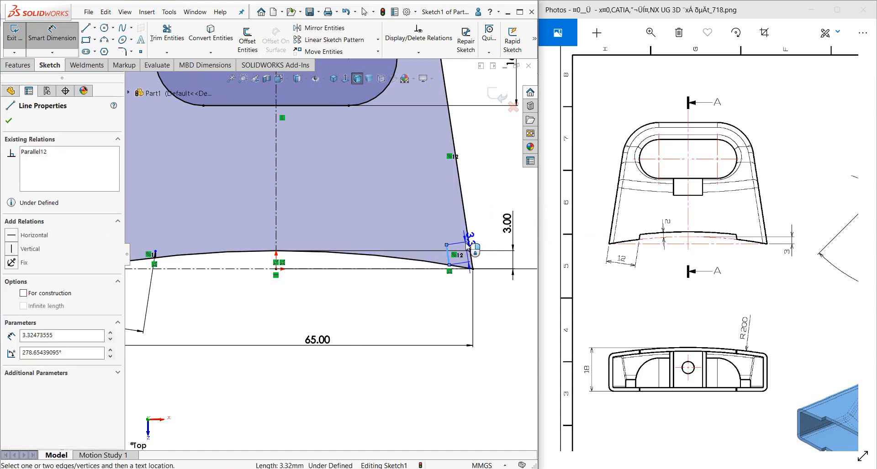
click(470, 251)
click(494, 302)
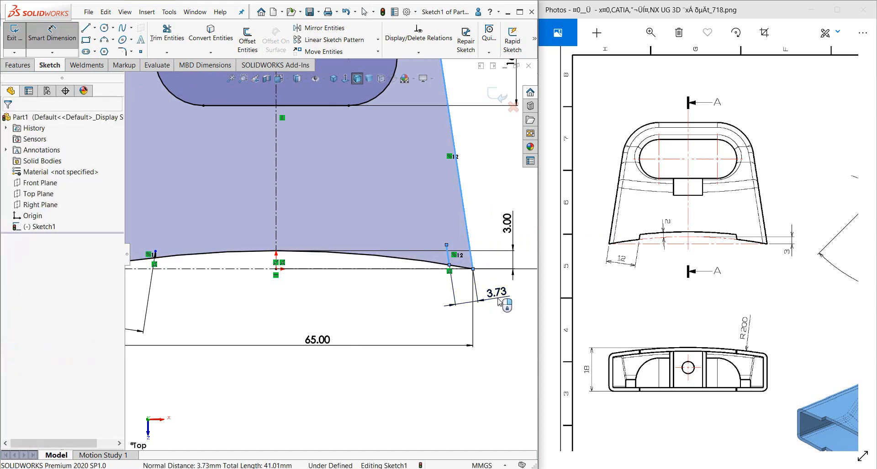
key(Escape)
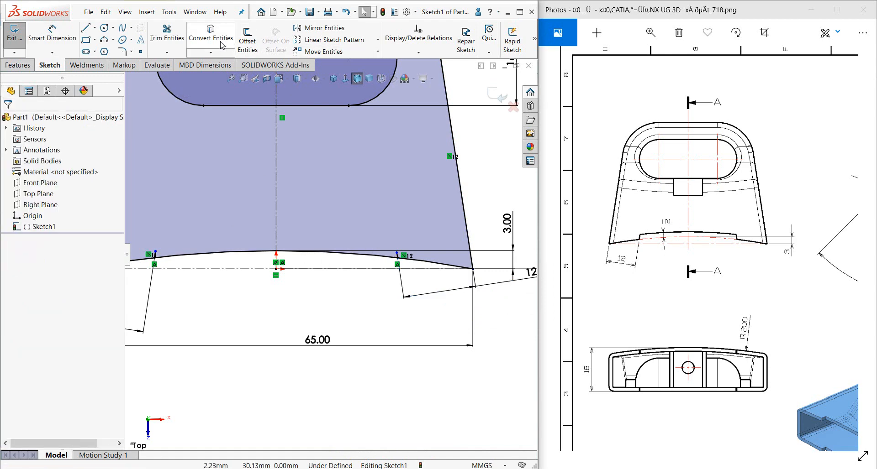
Offset the bottom arc and its connected profile chain 2 mm inward, reversing the direction and adding the offset dimension
click(248, 44)
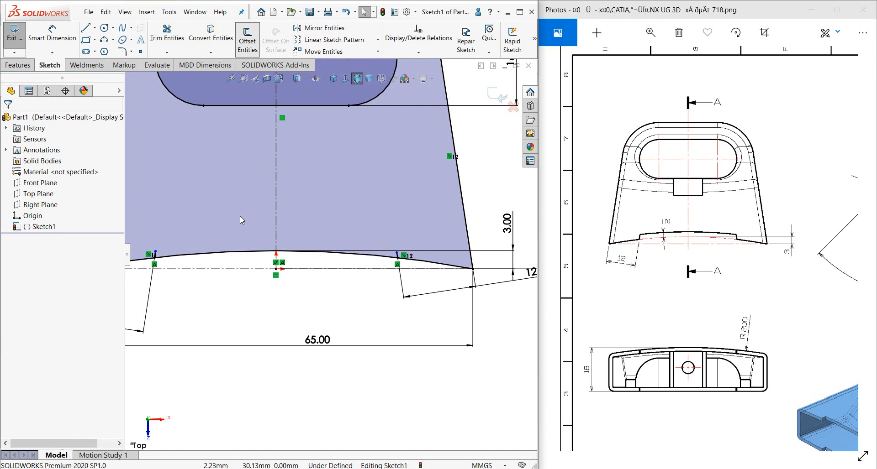
click(227, 254)
click(26, 178)
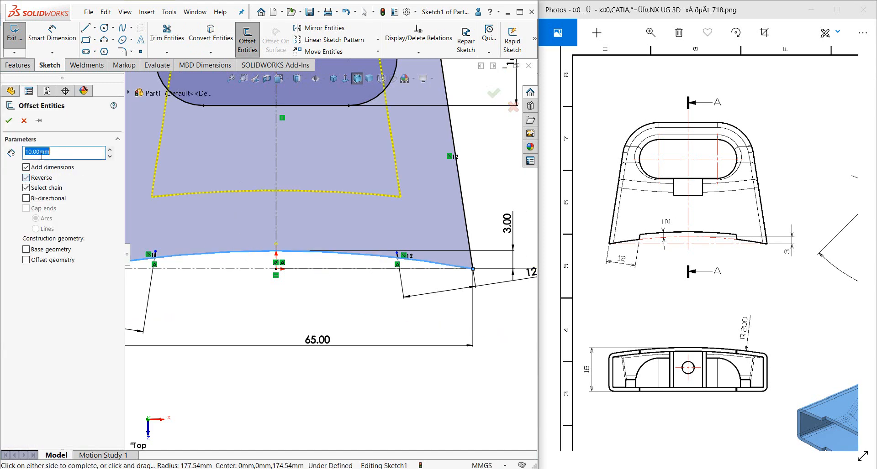
text(2)
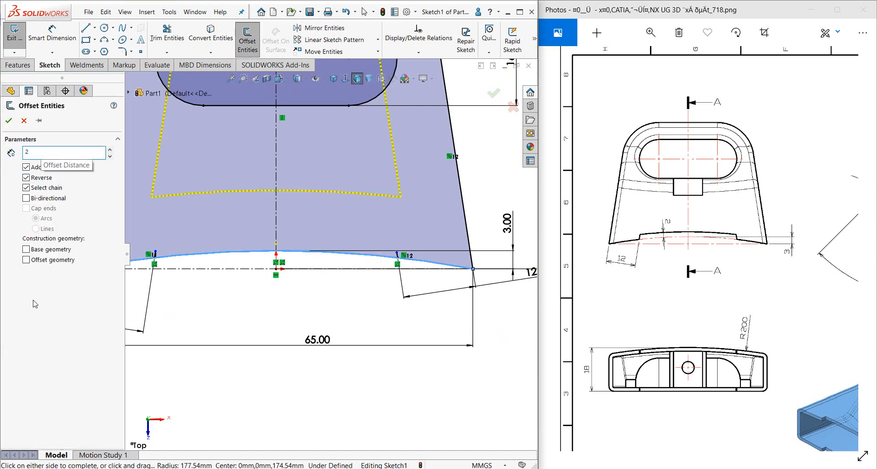
key(Return)
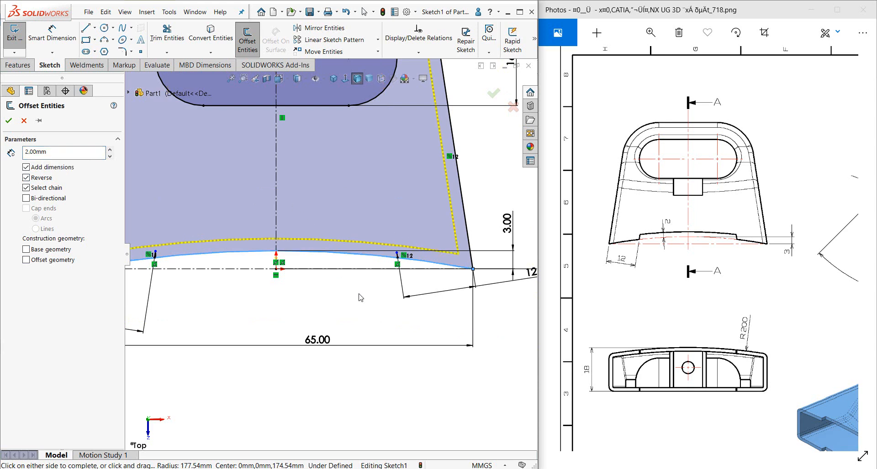
scroll(360, 298, up, 3)
scroll(242, 267, down, 3)
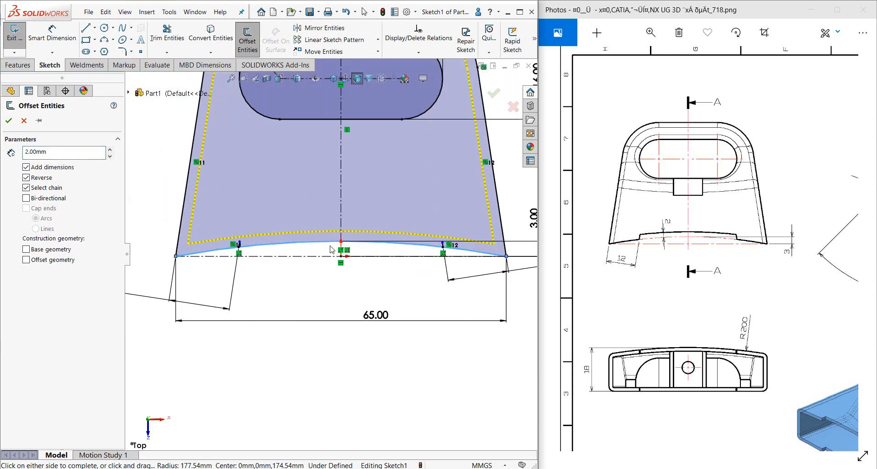
scroll(274, 251, down, 2)
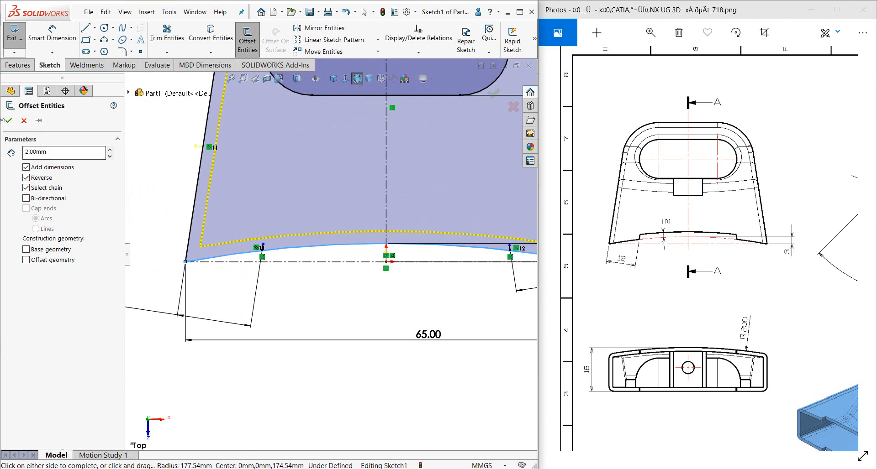
click(8, 121)
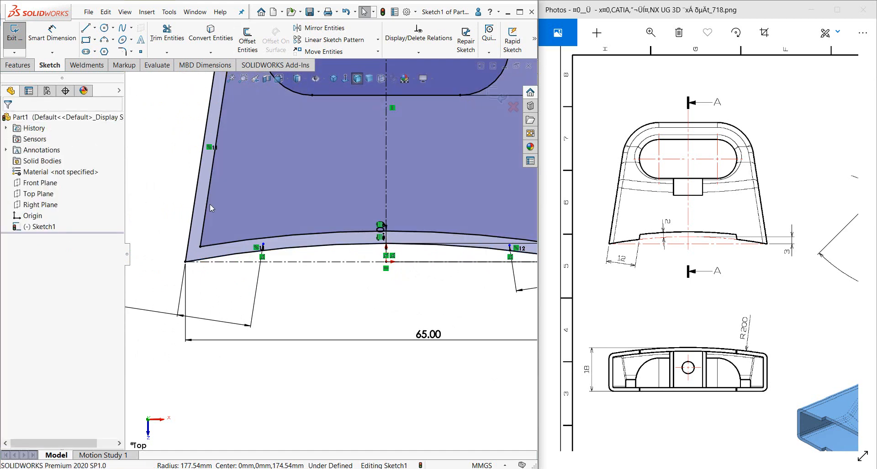
Delete the offset's side lines, top line and corner arcs, keeping only the offset bottom arc
scroll(358, 248, down, 3)
scroll(358, 249, up, 3)
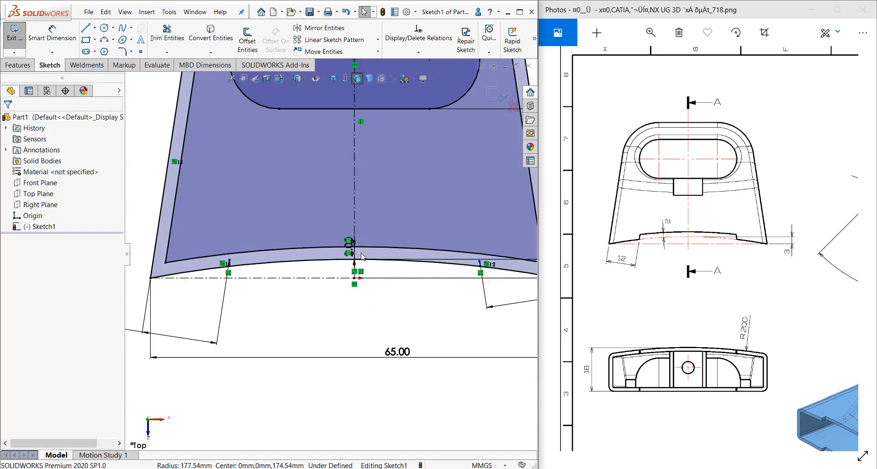
click(171, 221)
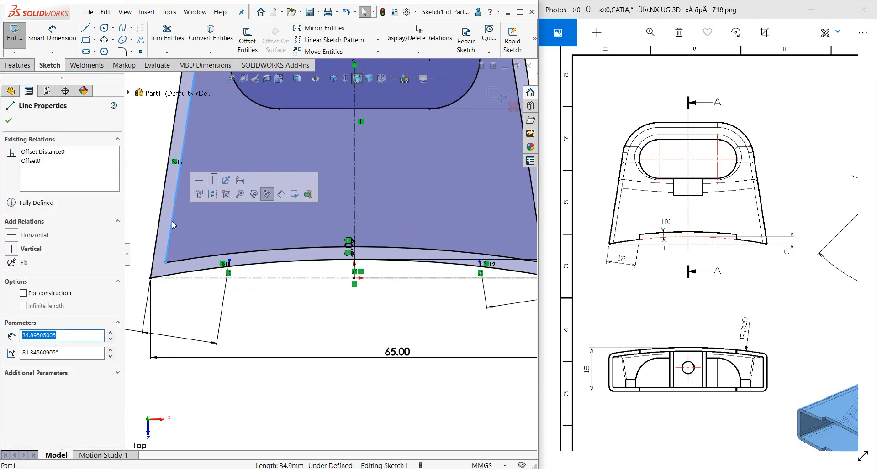
key(Delete)
scroll(330, 255, up, 2)
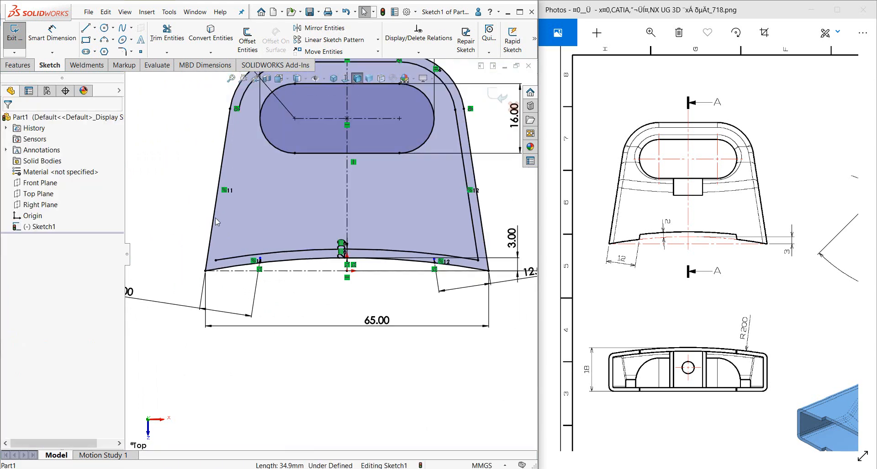
click(474, 225)
key(Delete)
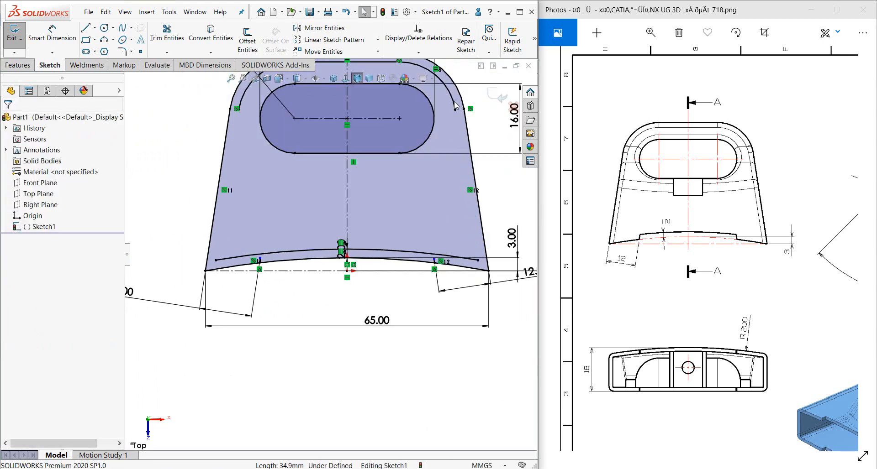
key(z)
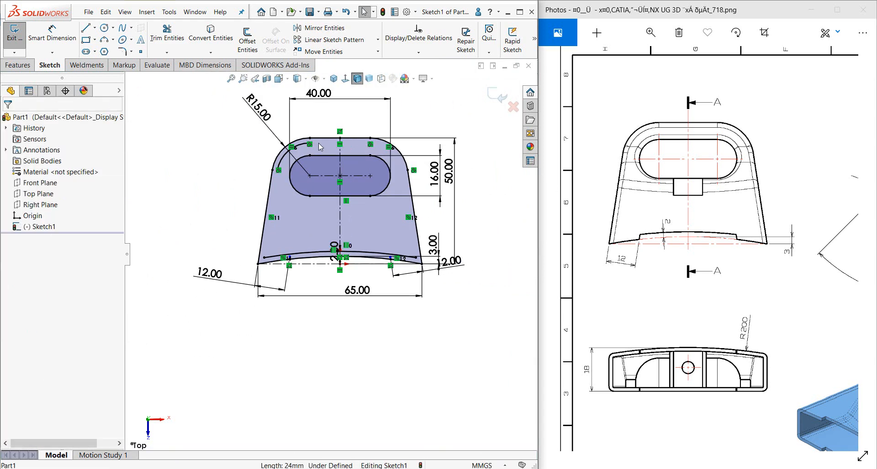
click(299, 150)
key(Escape)
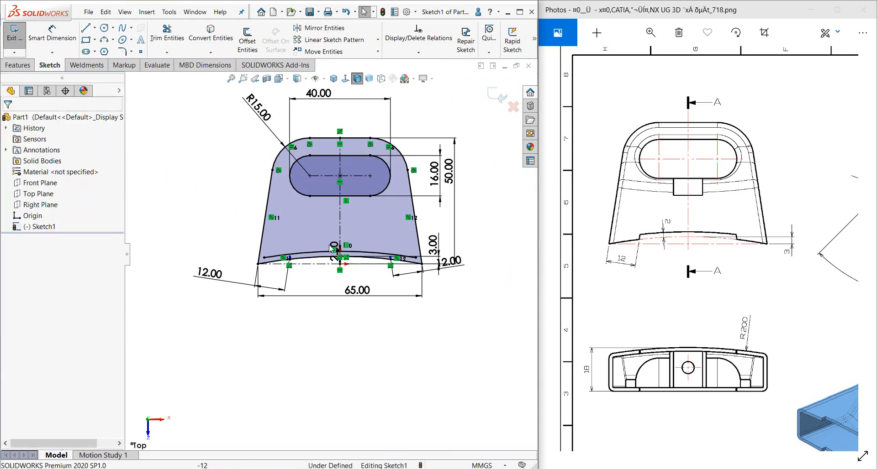
Extend the left short line up to the offset arc
scroll(333, 246, down, 3)
scroll(311, 266, down, 2)
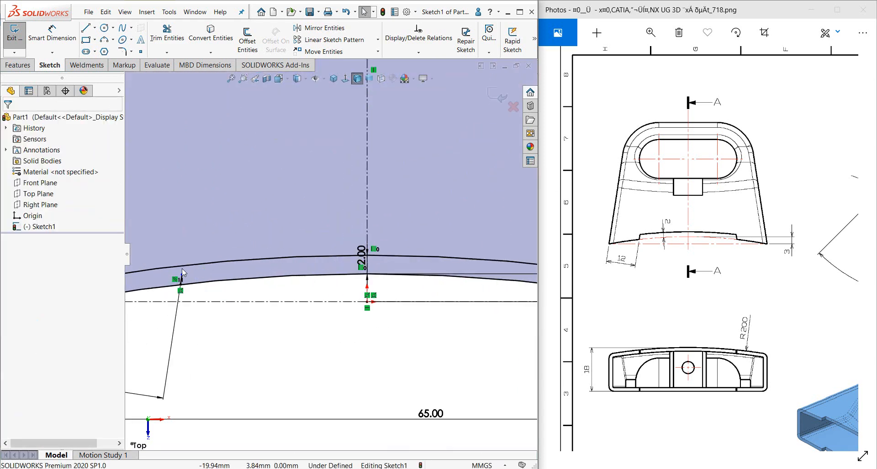
click(170, 53)
click(178, 64)
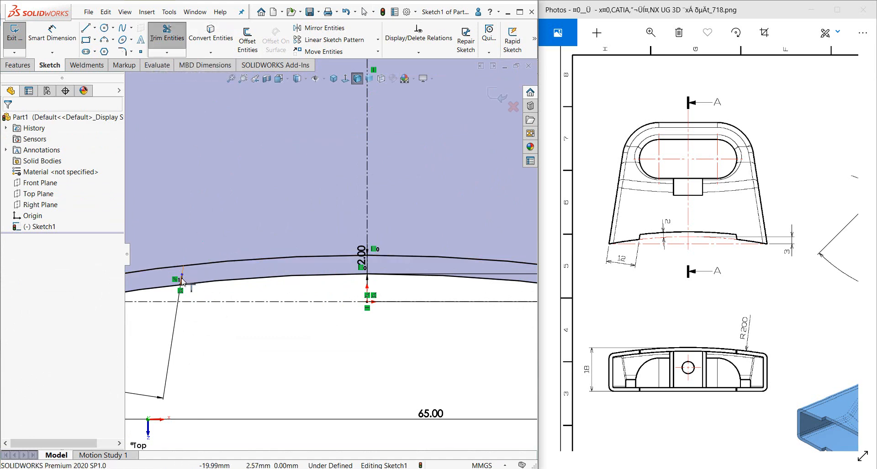
Try to extend the right short line, and undo the extension
scroll(220, 266, up, 2)
scroll(391, 297, down, 3)
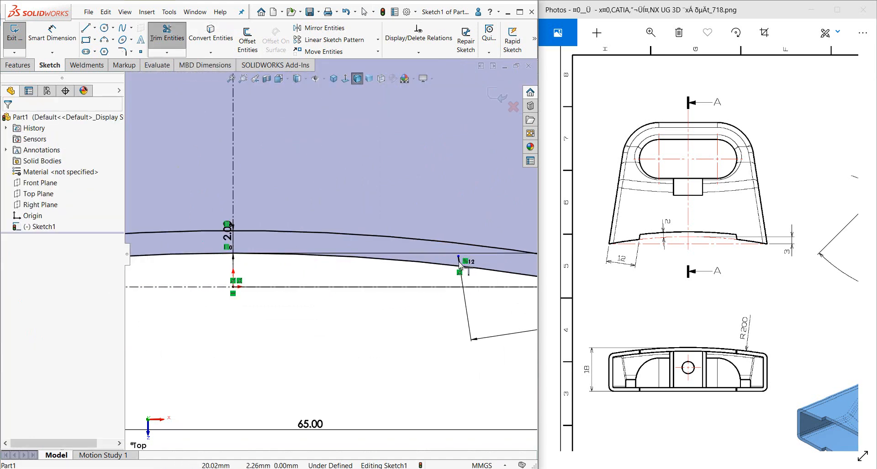
key(ctrl+z)
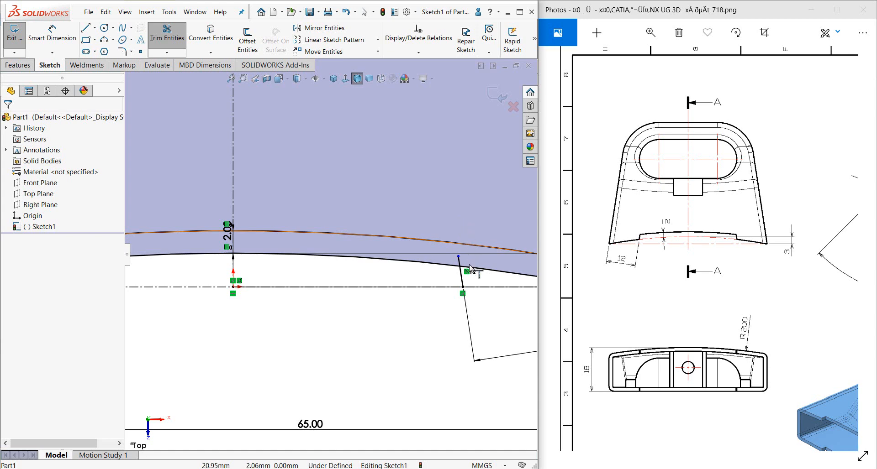
key(Escape)
Extend the right short line up to the offset arc, and trim the arc's overhang beyond that line
scroll(475, 267, down, 4)
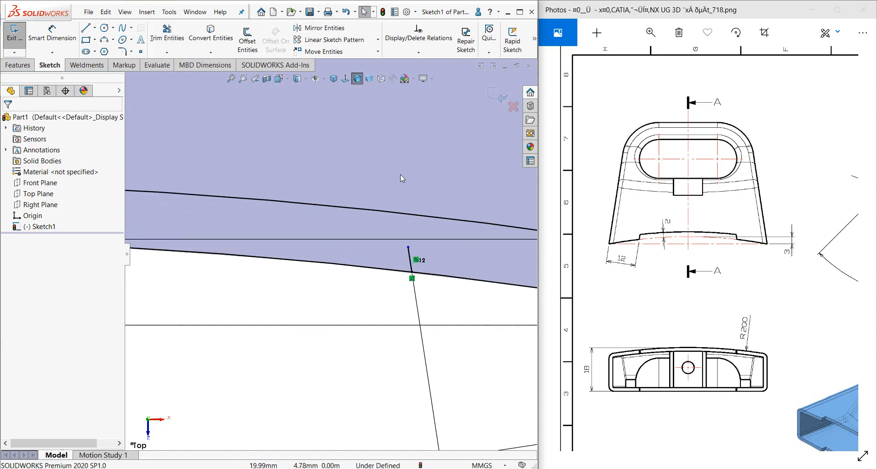
click(225, 51)
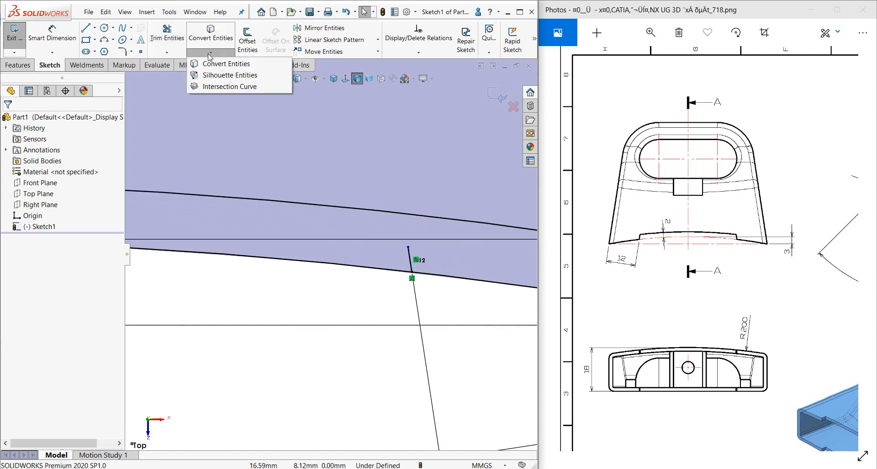
click(167, 52)
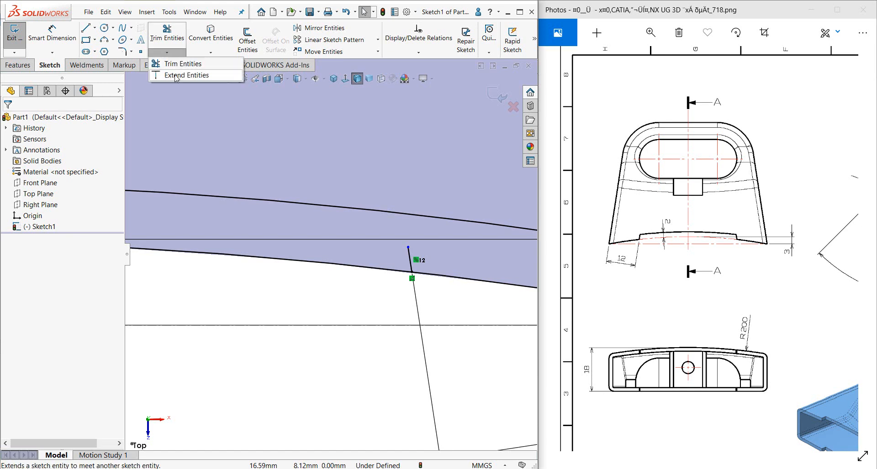
click(170, 65)
mouse_move(412, 255)
mouse_down()
mouse_move(426, 195)
mouse_move(448, 226)
mouse_up()
click(173, 40)
click(173, 42)
scroll(449, 227, up, 3)
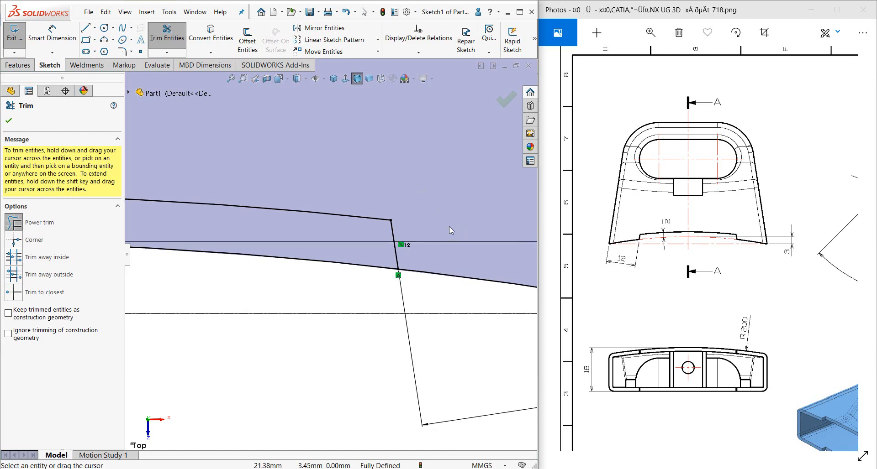
Trim the offset arc's left overhang and the original bottom arc between the two short lines with Power trim
scroll(449, 226, up, 5)
scroll(224, 231, down, 5)
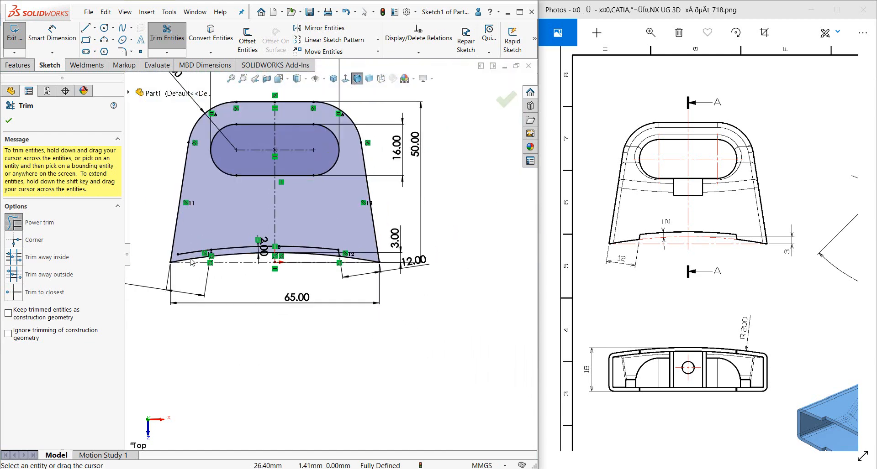
drag(224, 236, 226, 251)
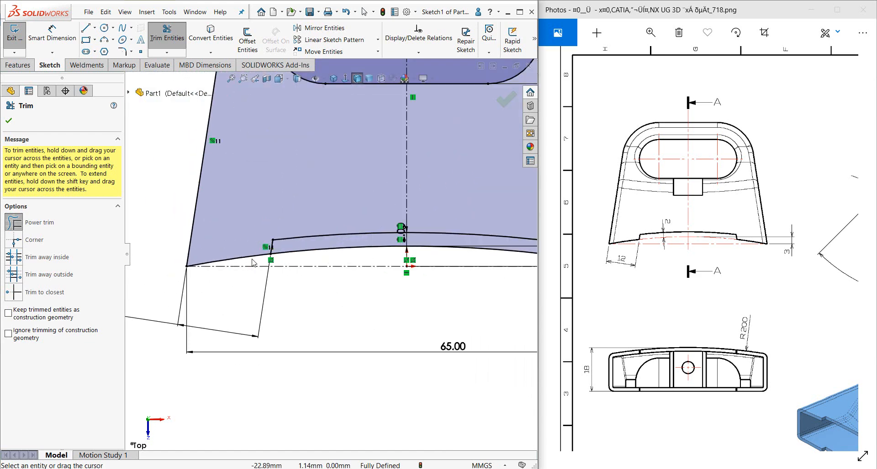
scroll(301, 256, up, 1)
drag(304, 251, 305, 257)
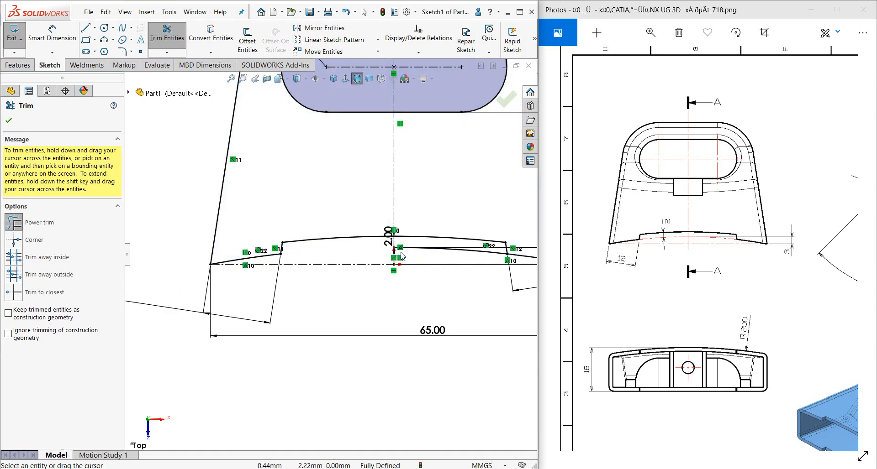
mouse_move(424, 260)
mouse_down()
mouse_move(428, 245)
mouse_move(425, 255)
mouse_up()
key(Escape)
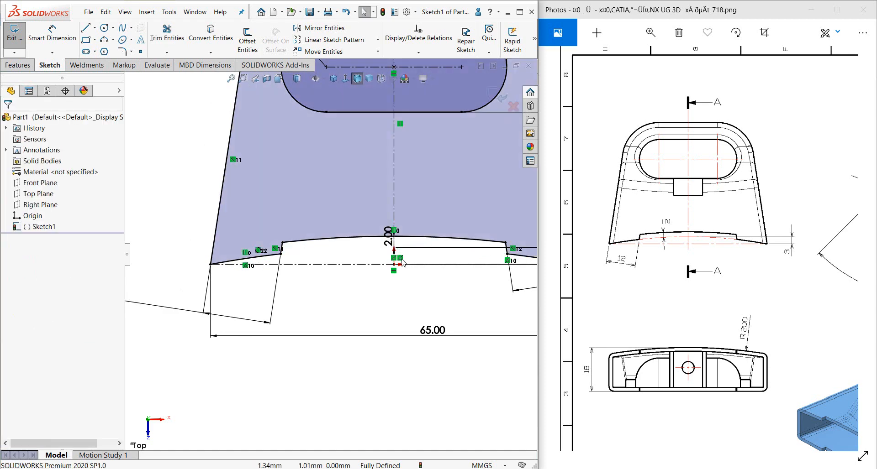
Move the 2 mm offset dimension away from the centerline, to the left over the recess
scroll(400, 265, up, 3)
scroll(399, 265, down, 2)
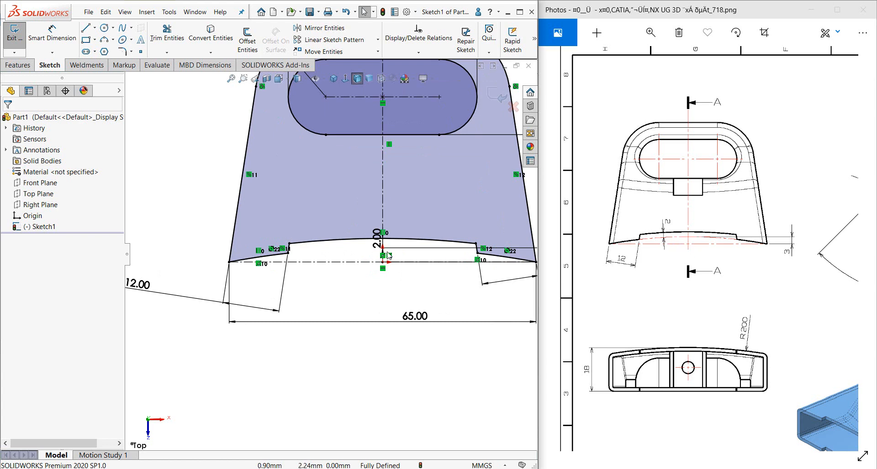
scroll(388, 256, down, 4)
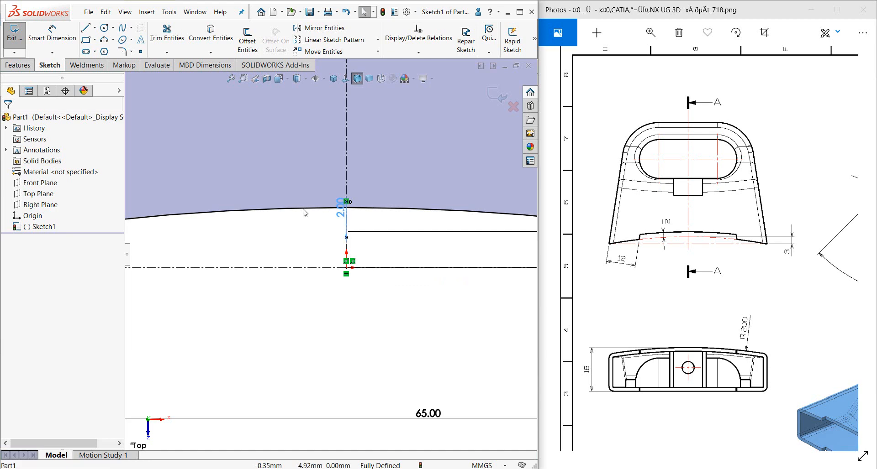
drag(341, 208, 288, 204)
scroll(346, 236, up, 2)
scroll(344, 236, up, 2)
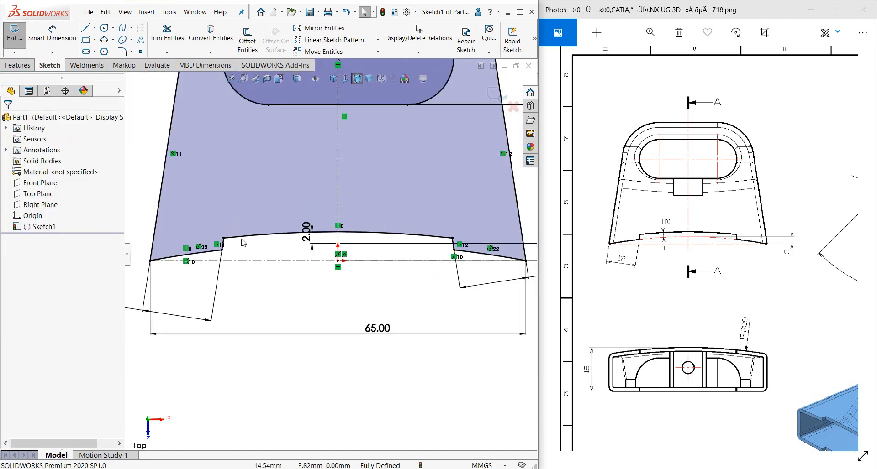
scroll(229, 255, down, 2)
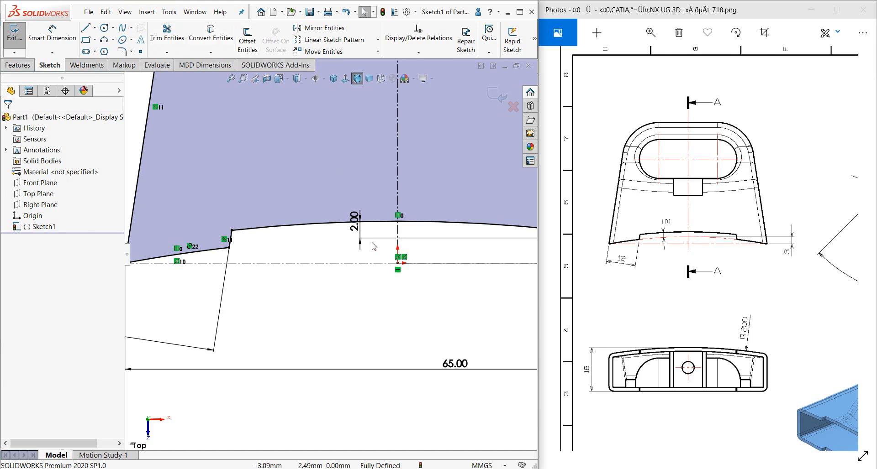
scroll(373, 247, up, 1)
scroll(458, 255, up, 2)
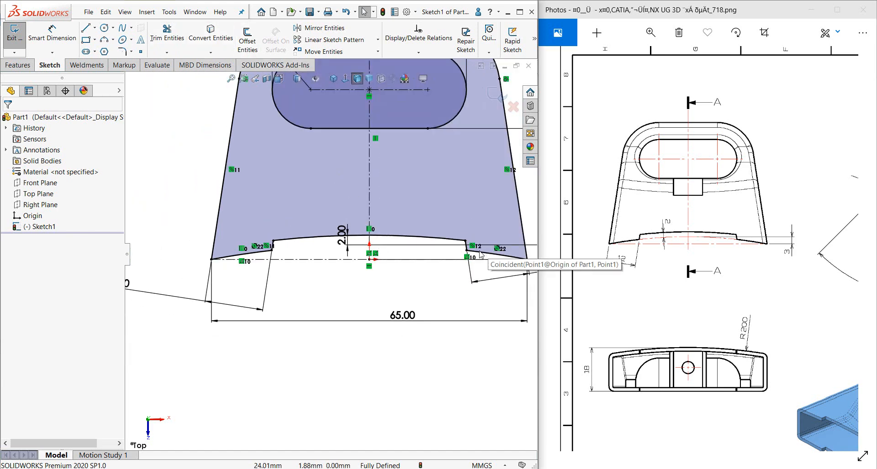
scroll(481, 254, down, 2)
click(216, 228)
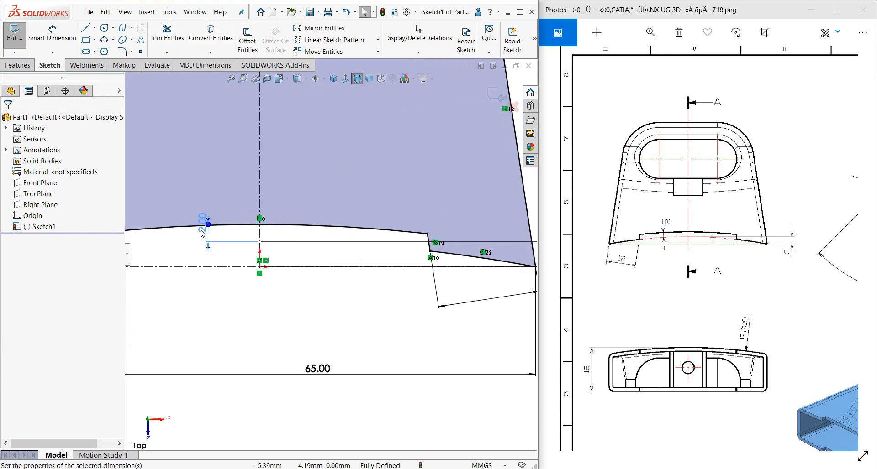
key(Delete)
scroll(332, 253, up, 1)
scroll(258, 191, up, 1)
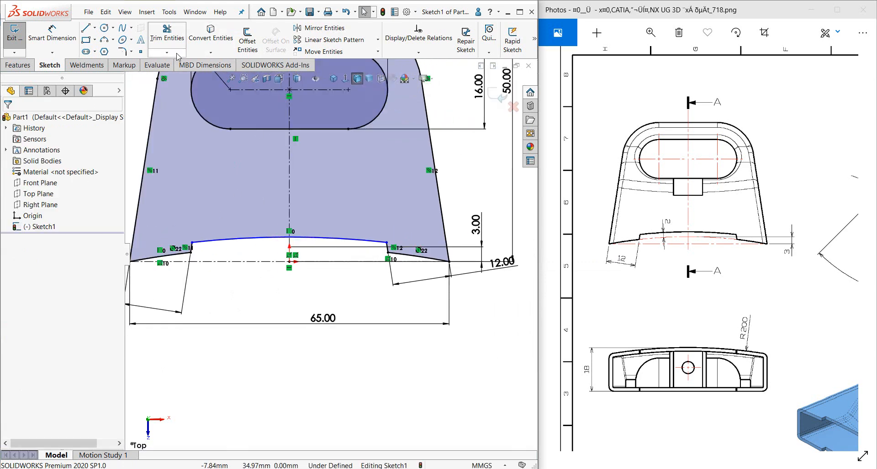
click(111, 43)
click(113, 41)
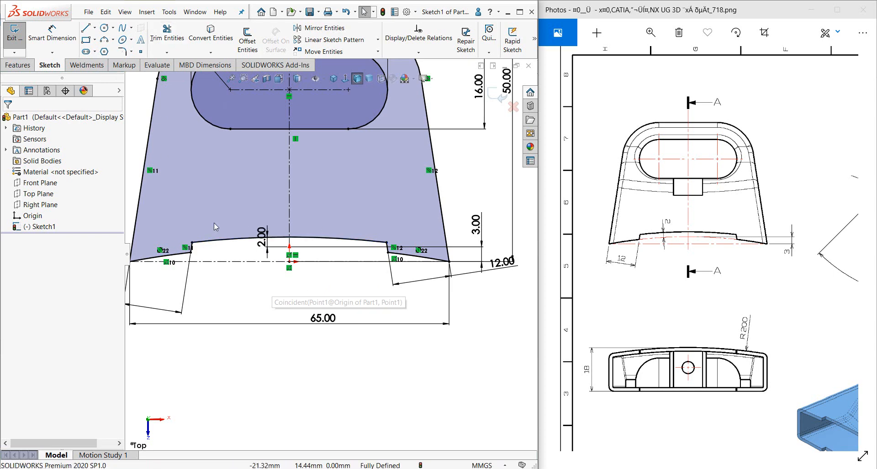
Delete the 2 mm offset dimension above the recess at the sketch's curved lower edge
scroll(286, 227, down, 3)
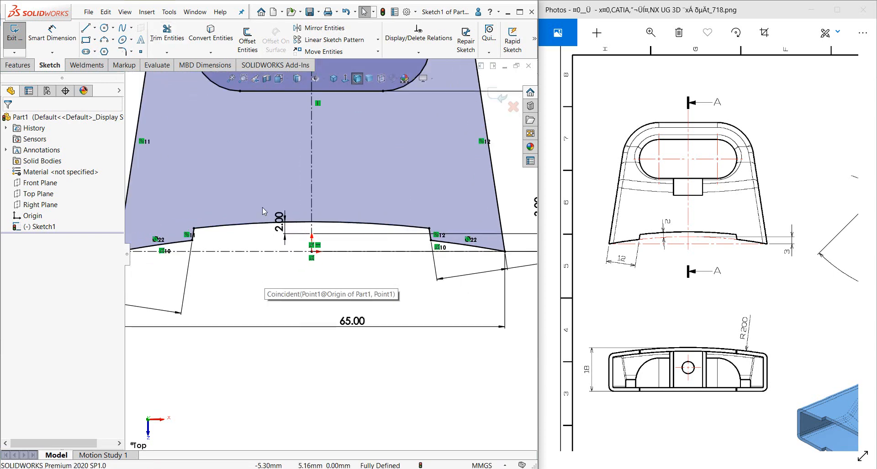
drag(285, 226, 261, 201)
key(Delete)
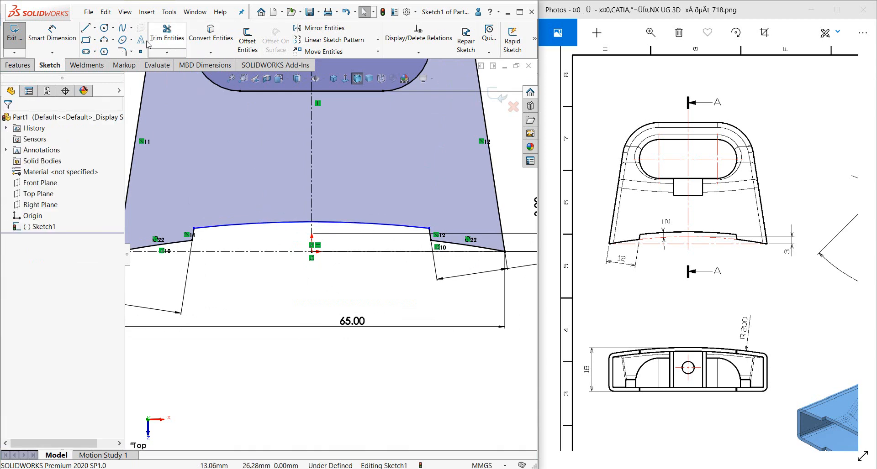
Draw a 3 Point Arc between the lower ends of the two short recess lines, bulging slightly upward below the recess edge
click(113, 39)
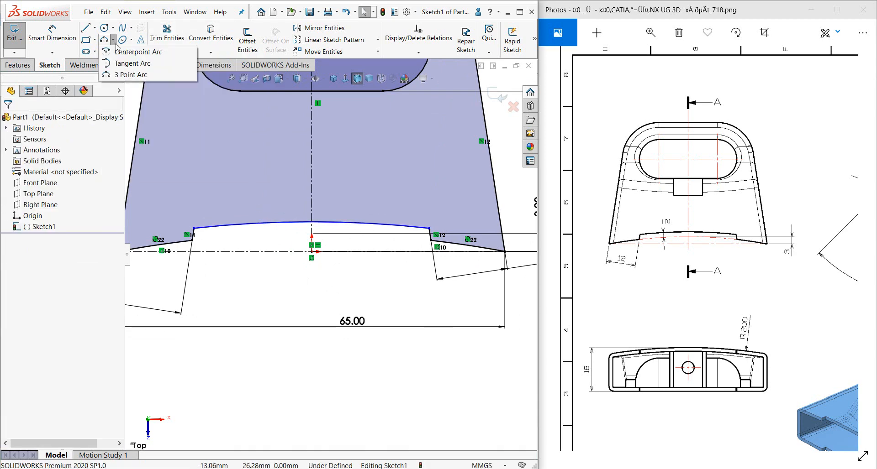
click(128, 74)
click(192, 240)
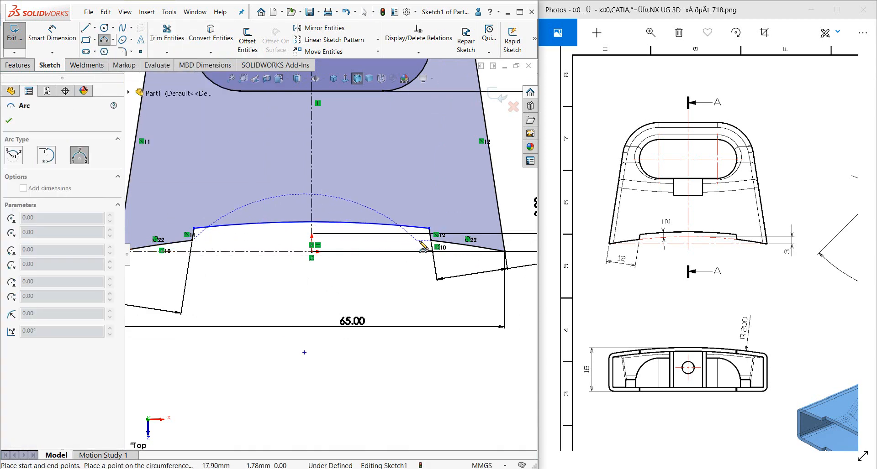
click(431, 241)
click(348, 237)
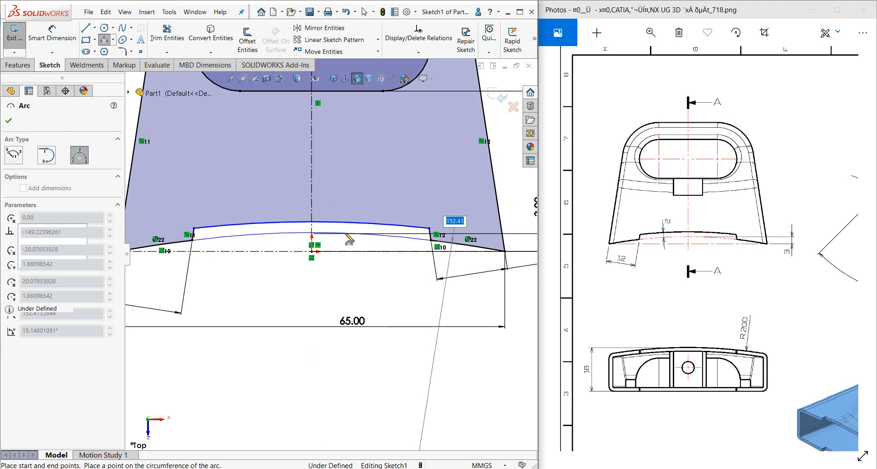
key(Escape)
Make the new lower arc concentric with the recess's upper arc, and convert the lower arc to construction geometry
scroll(233, 232, down, 3)
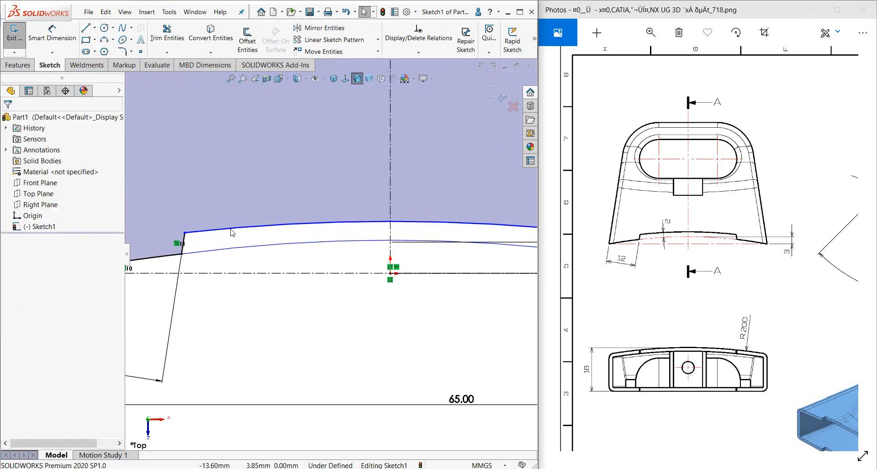
click(230, 251)
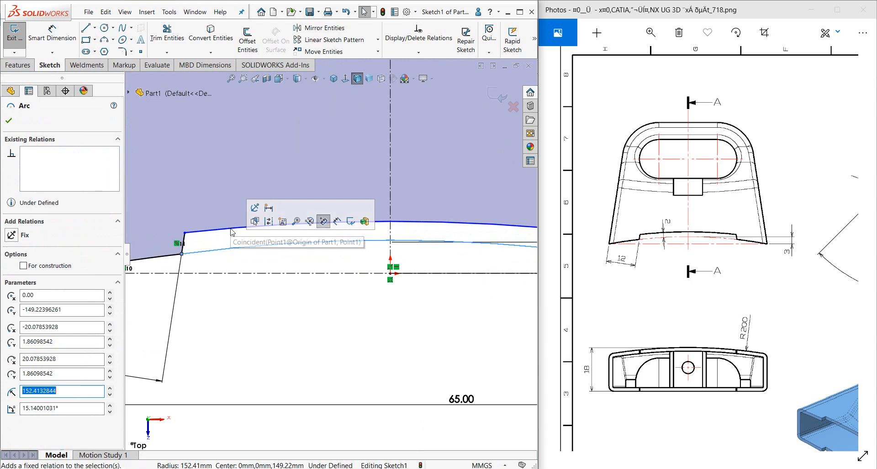
ctrl+click(231, 229)
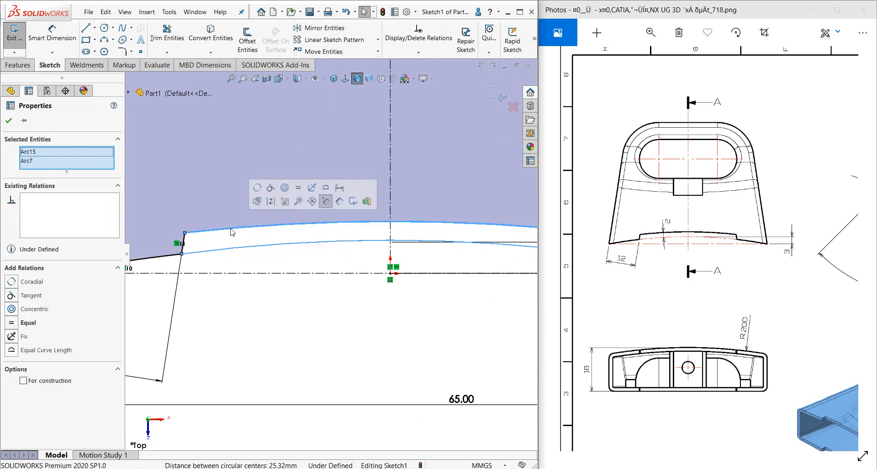
click(285, 187)
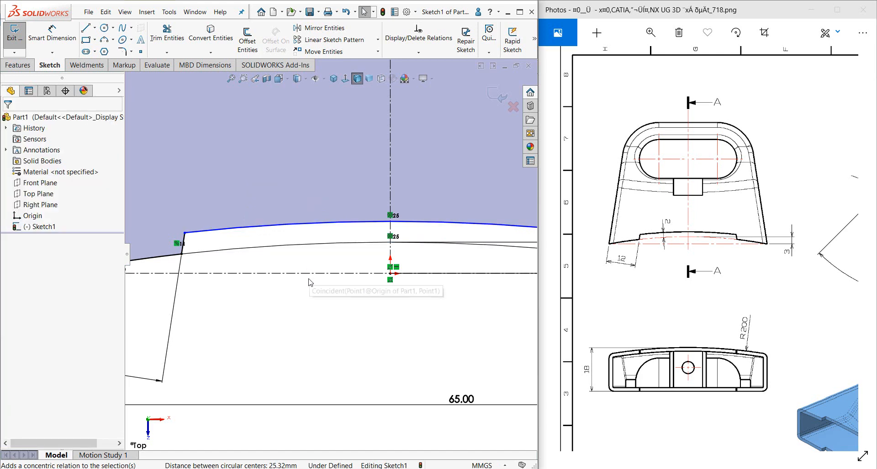
click(309, 280)
click(261, 250)
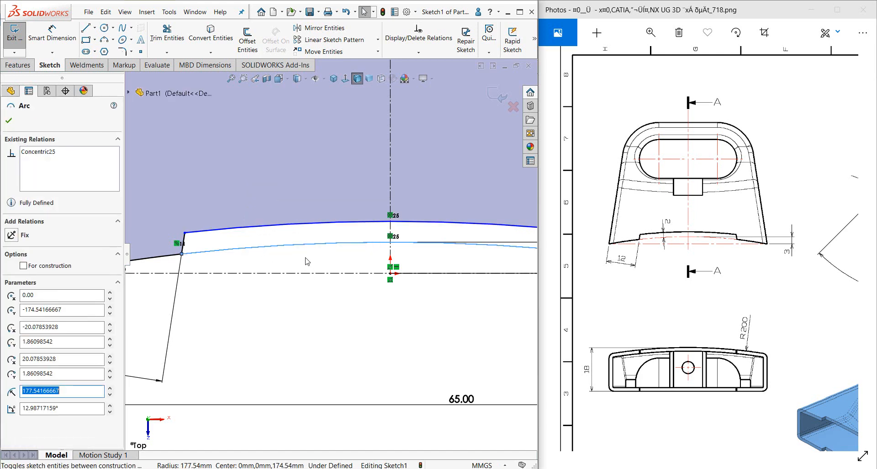
click(7, 124)
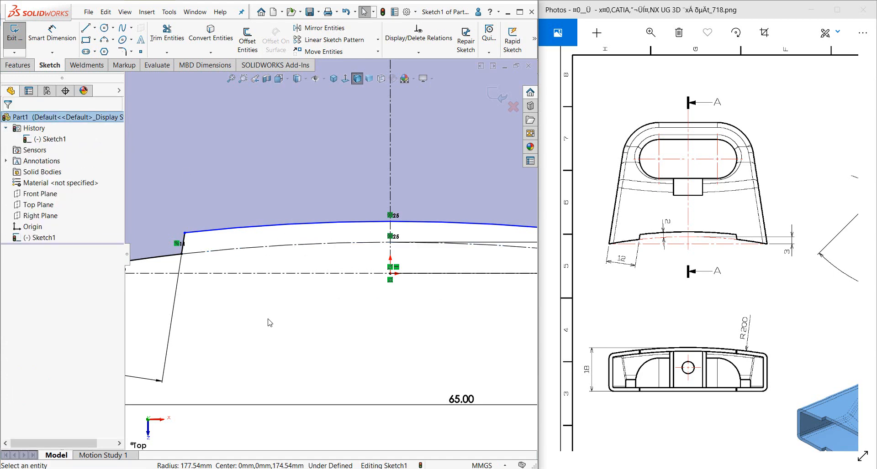
Add a 2 mm dimension between the construction arc and the recess's upper arc, placed just above the recess beside the centerline
right_drag(288, 322, 297, 293)
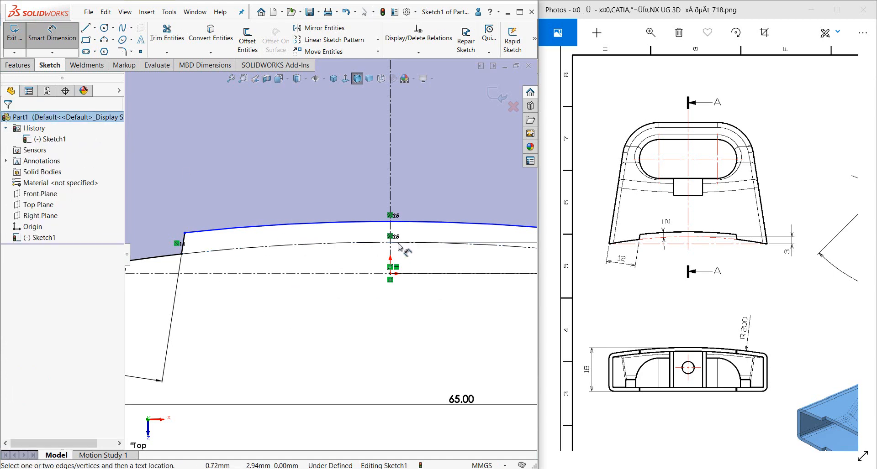
click(387, 242)
click(381, 222)
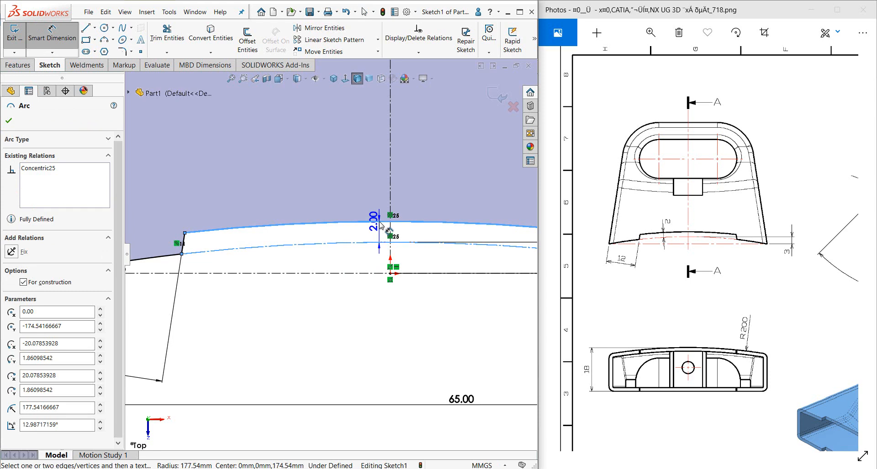
click(381, 224)
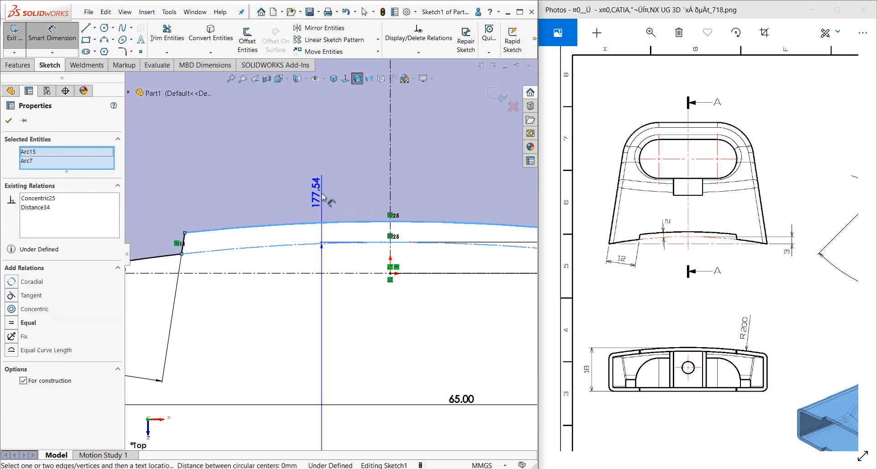
click(361, 223)
click(374, 223)
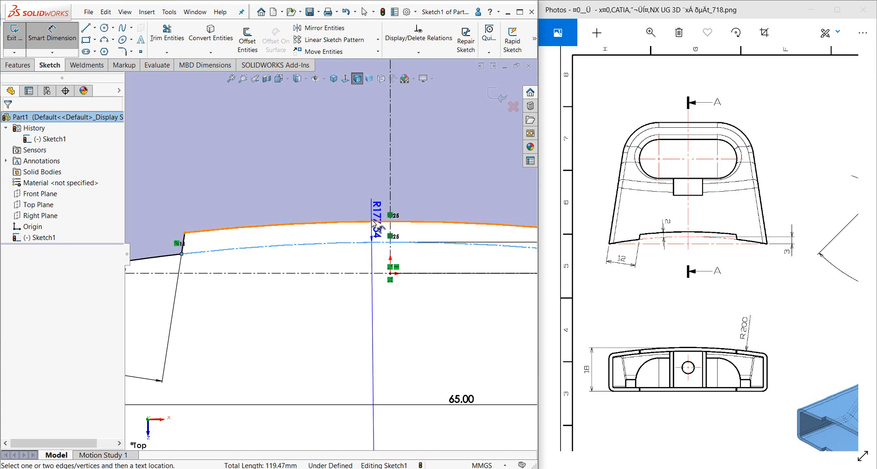
click(376, 243)
click(417, 185)
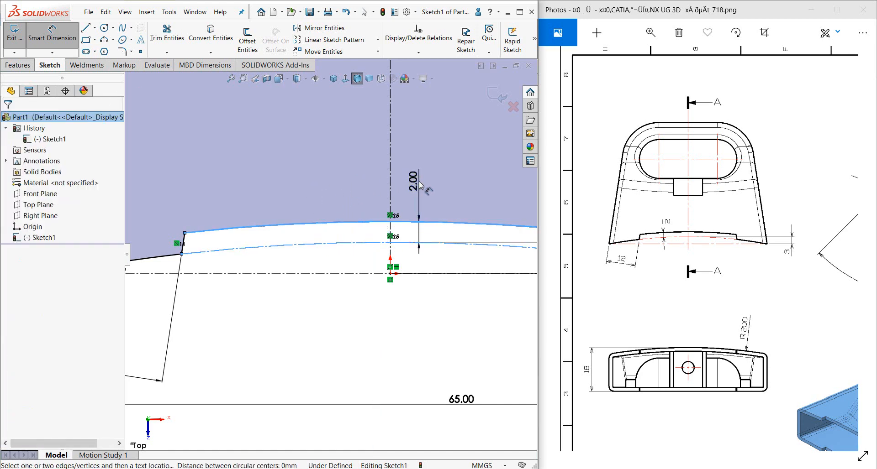
click(381, 169)
key(Escape)
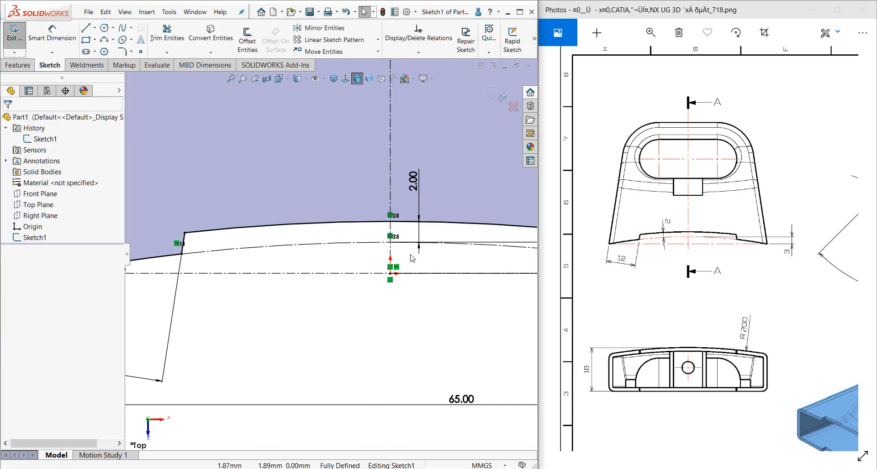
Extrude the slotted handle sketch upward as a blind boss with a depth of 15 mm, consulting the reference drawing
scroll(416, 271, up, 7)
scroll(341, 268, down, 4)
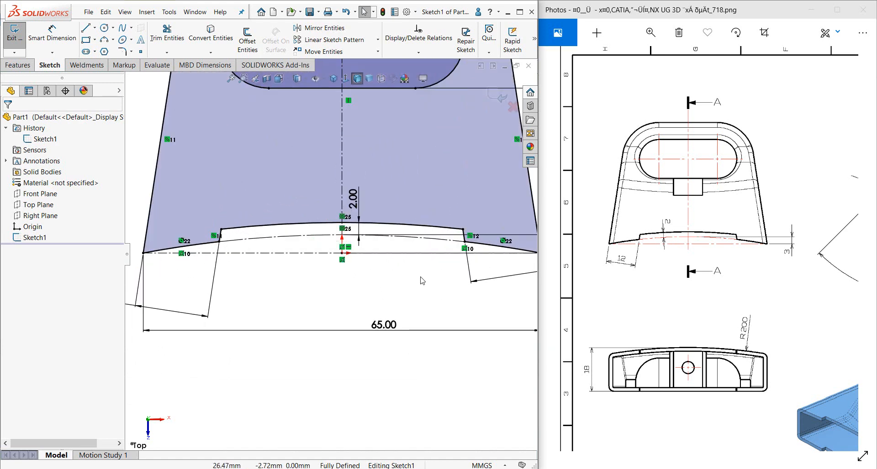
scroll(325, 283, up, 5)
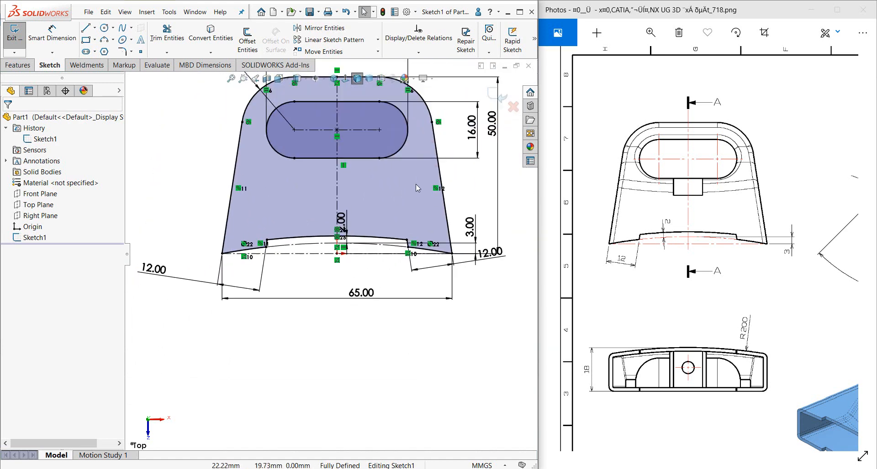
scroll(377, 255, up, 2)
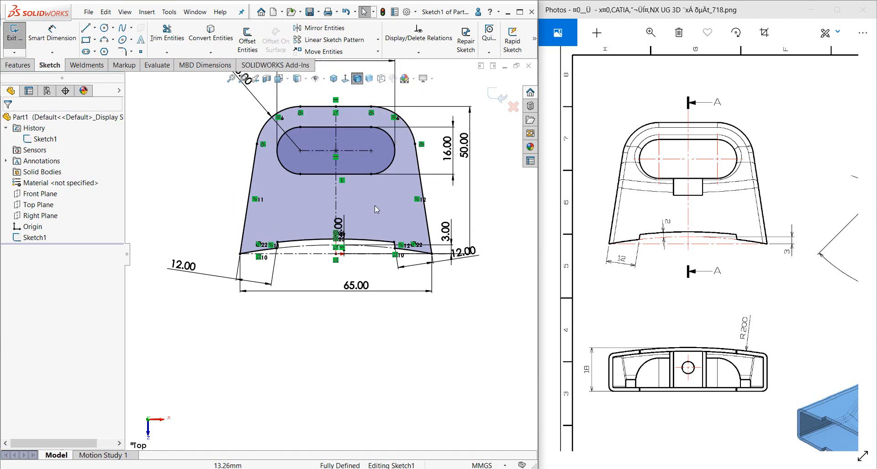
click(18, 65)
click(18, 50)
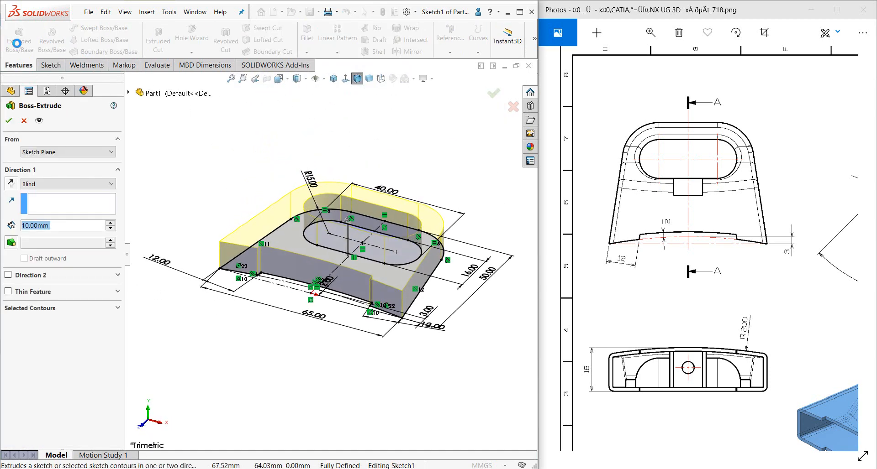
mouse_move(760, 337)
mouse_down()
mouse_move(526, 292)
mouse_move(650, 306)
mouse_move(747, 297)
mouse_up()
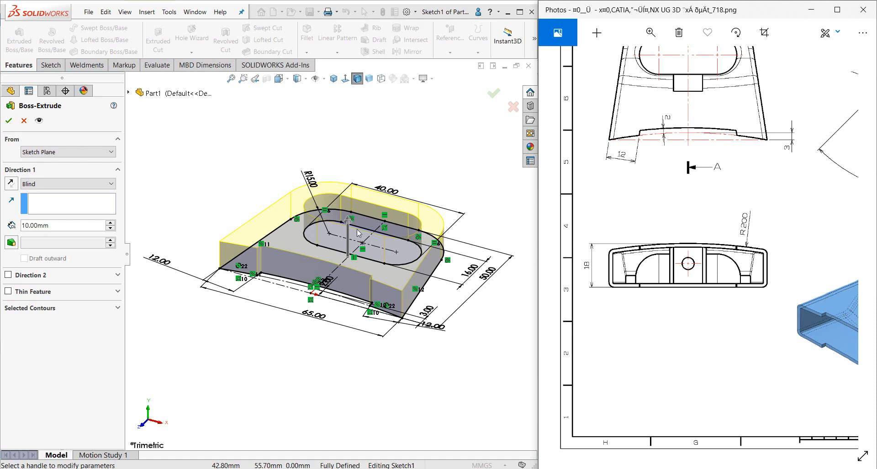
click(77, 226)
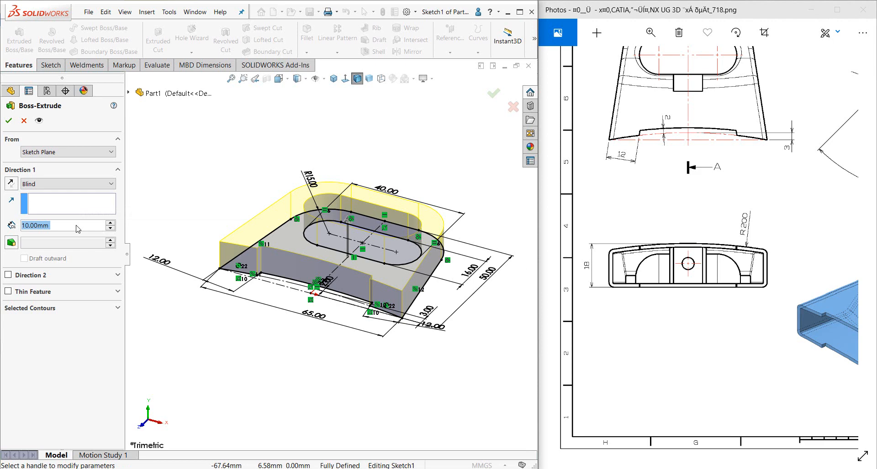
drag(820, 274, 611, 278)
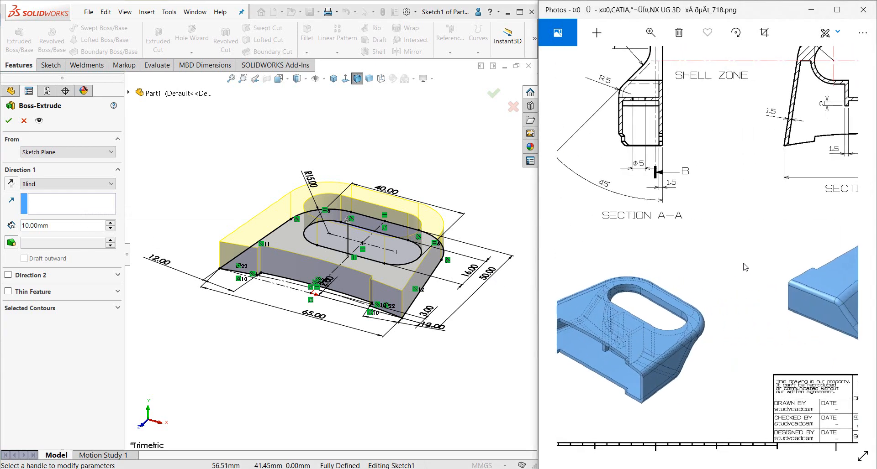
mouse_move(742, 274)
mouse_down()
mouse_move(735, 310)
mouse_move(770, 368)
mouse_move(653, 322)
mouse_up()
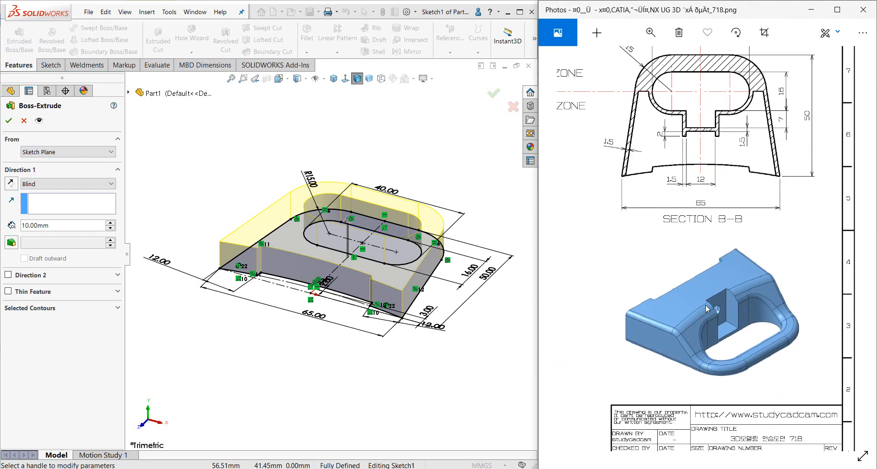
drag(647, 271, 793, 246)
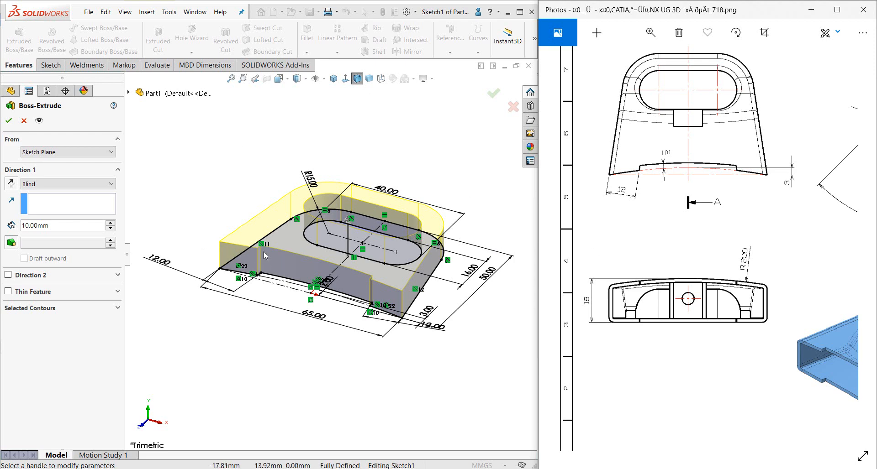
double_click(64, 227)
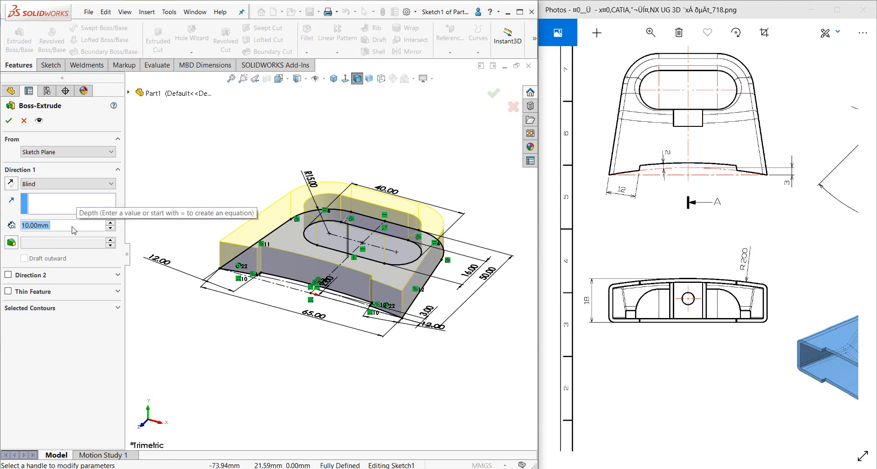
text(15)
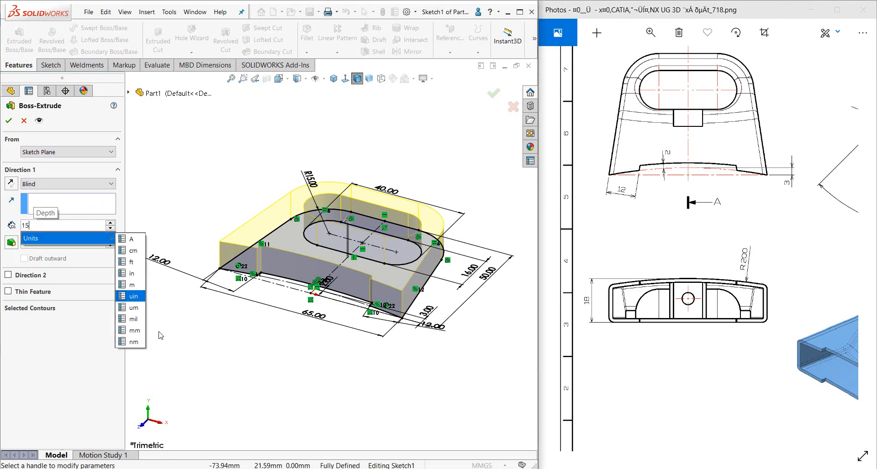
key(Return)
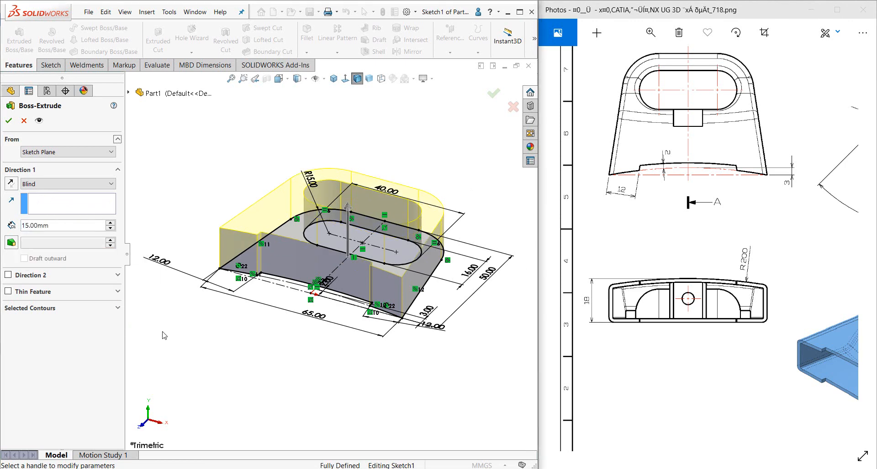
click(9, 121)
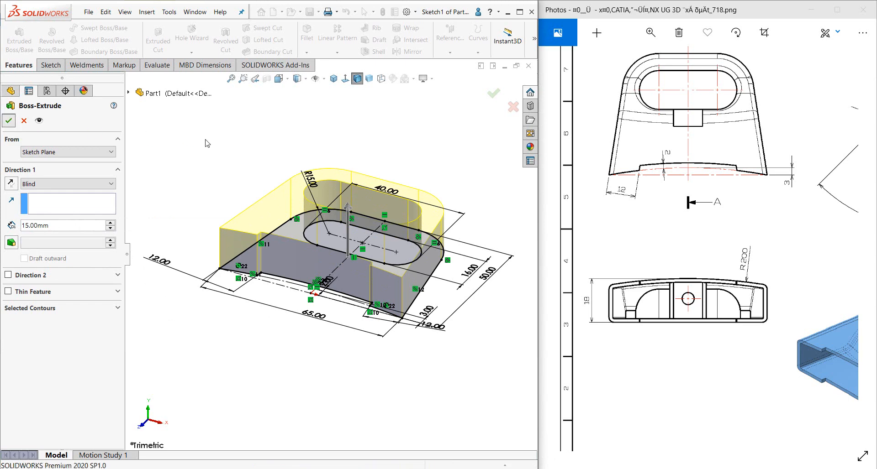
middle_drag(241, 178, 255, 192)
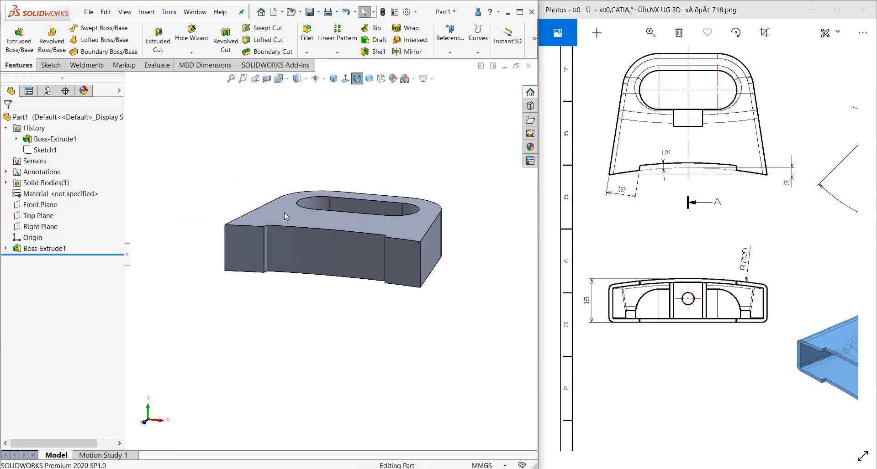
Sketch a 200 mm radius 3 Point Arc on the Front Plane between the body's two upper front corners, bulging upward
click(333, 78)
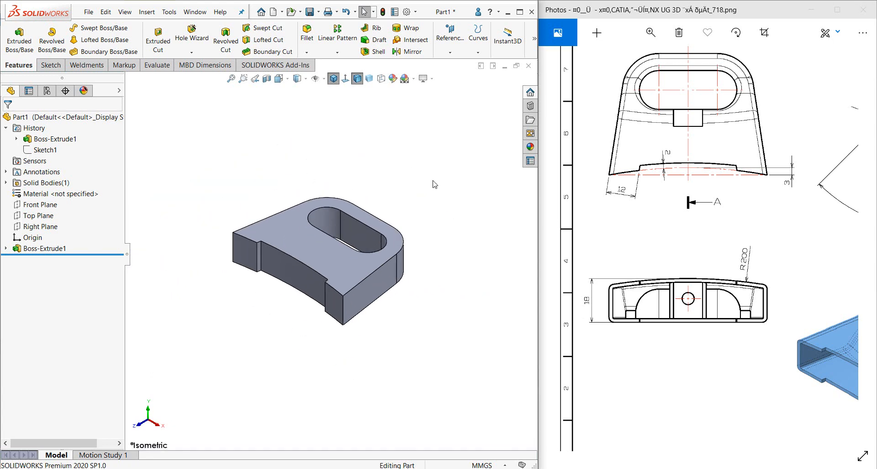
click(338, 245)
click(254, 182)
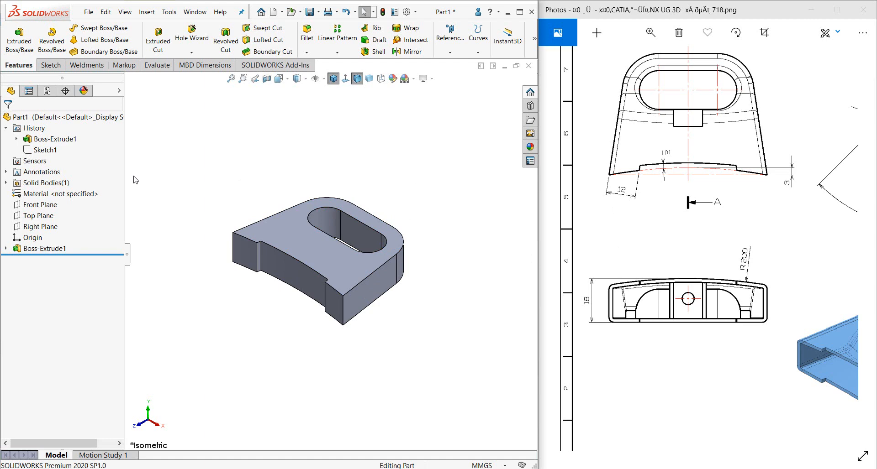
click(42, 208)
click(50, 196)
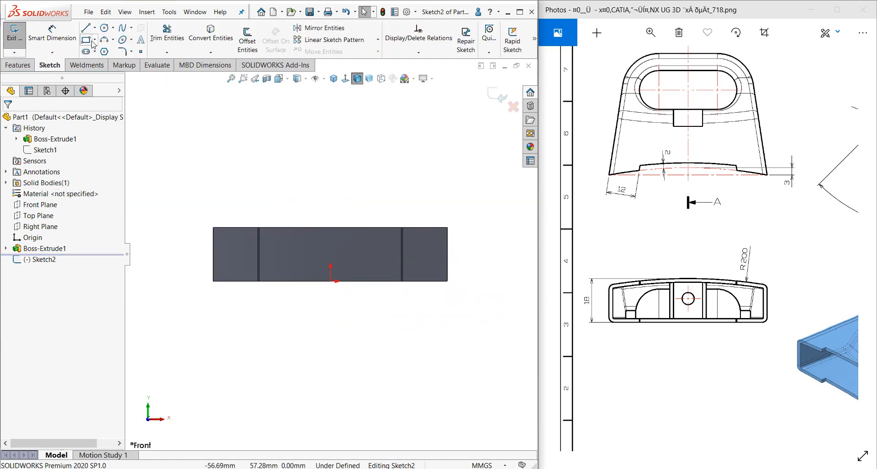
click(104, 41)
click(213, 227)
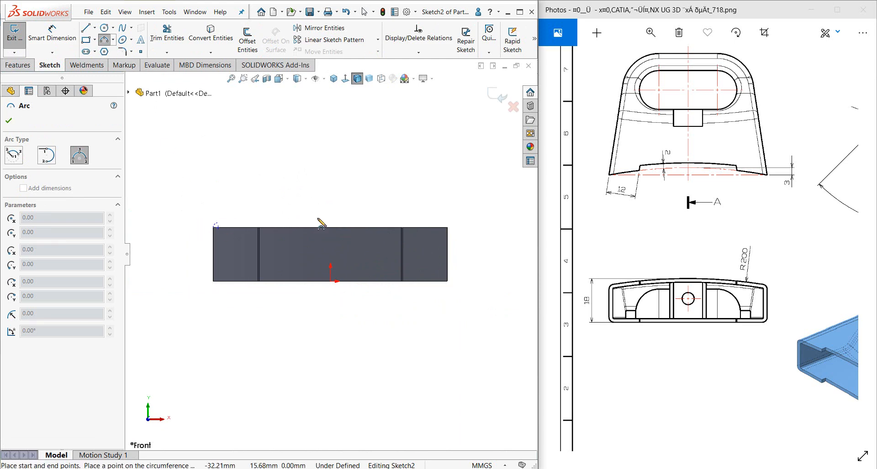
click(447, 228)
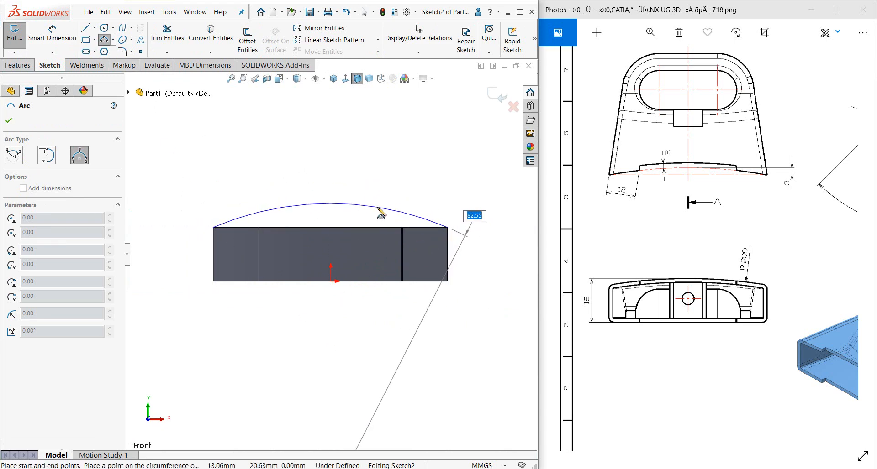
key(Return)
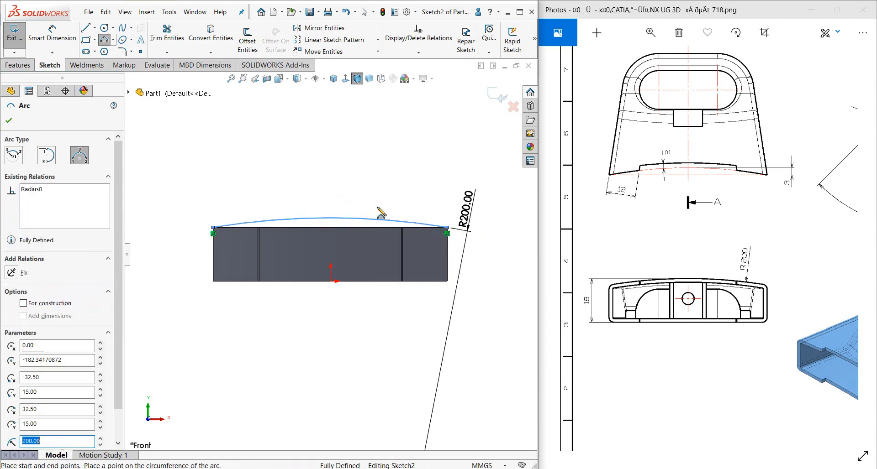
key(Escape)
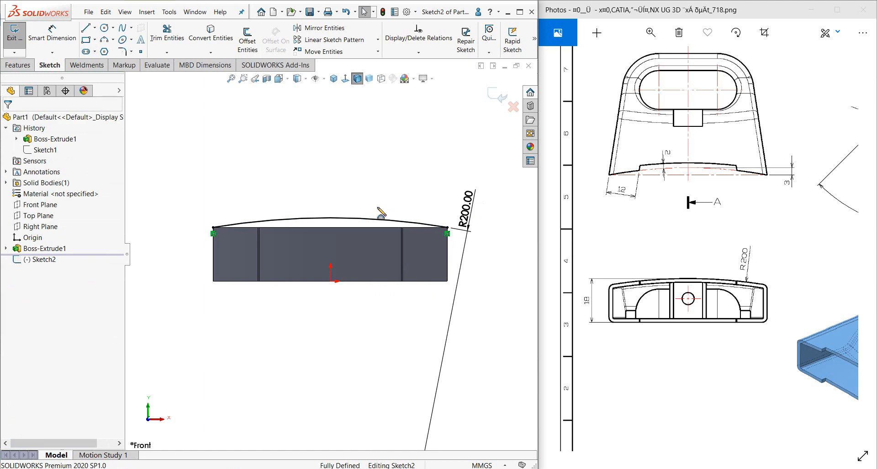
right_drag(287, 304, 291, 274)
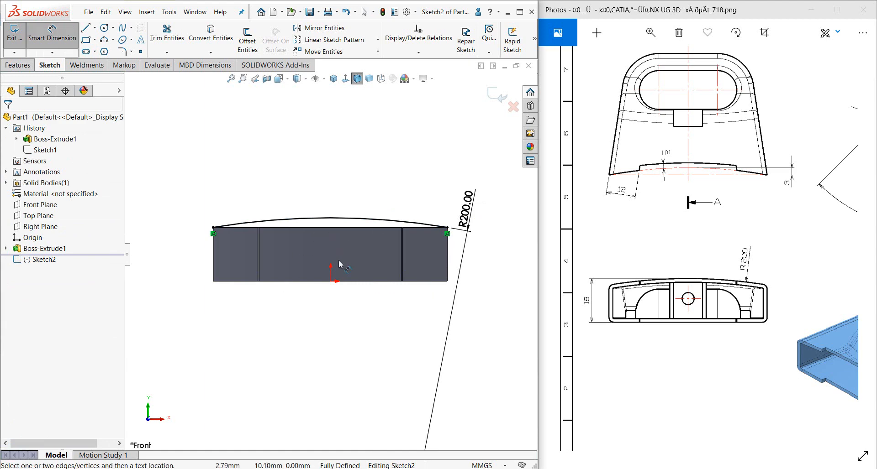
click(336, 219)
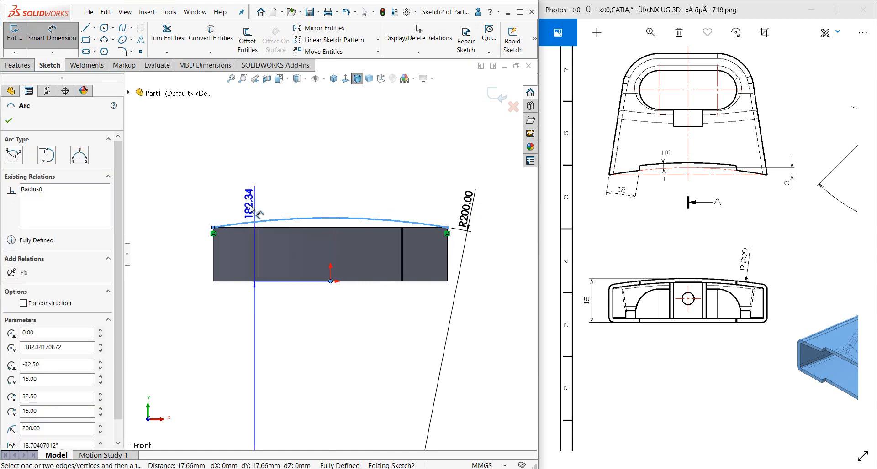
key(Escape)
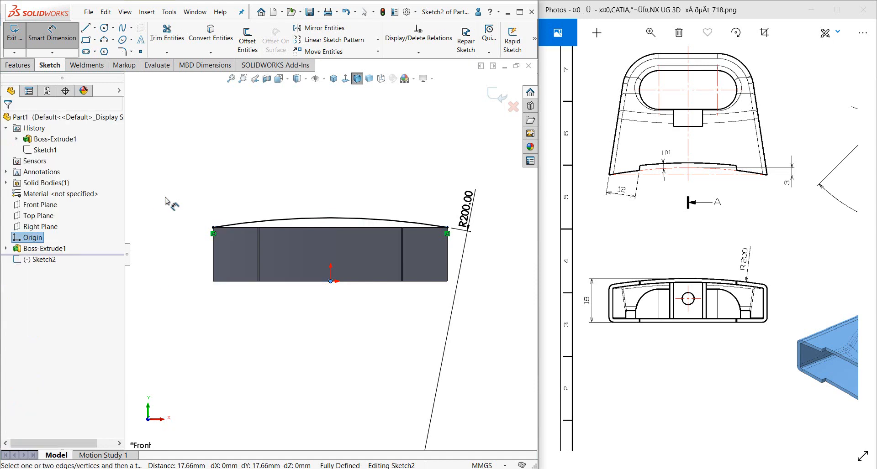
Replace the arc's radius dimension with an 18 mm vertical dimension from the origin to the arc's midpoint
click(466, 215)
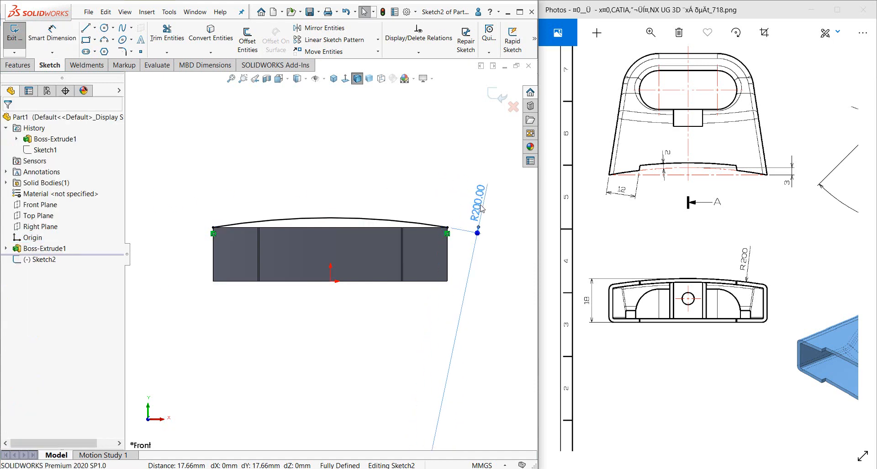
key(Delete)
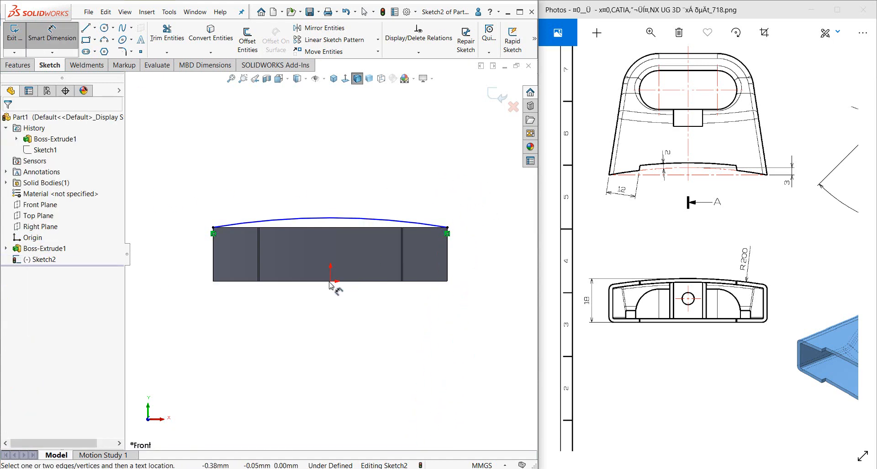
click(330, 282)
click(330, 221)
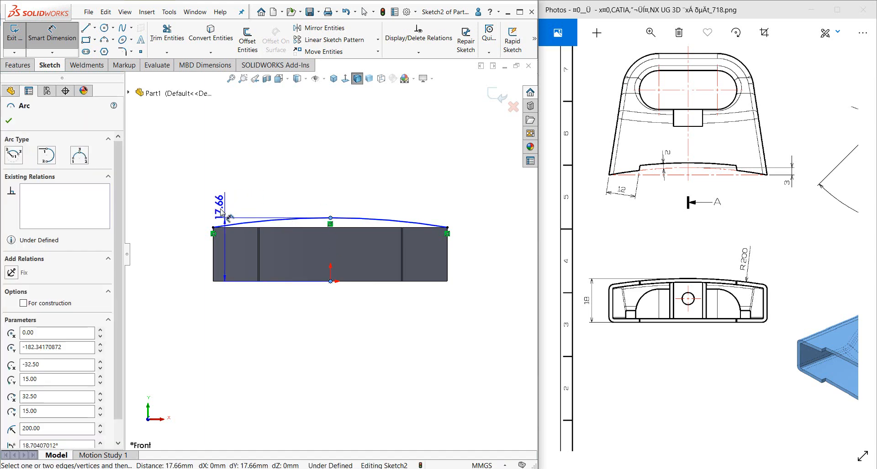
click(160, 221)
text(1)
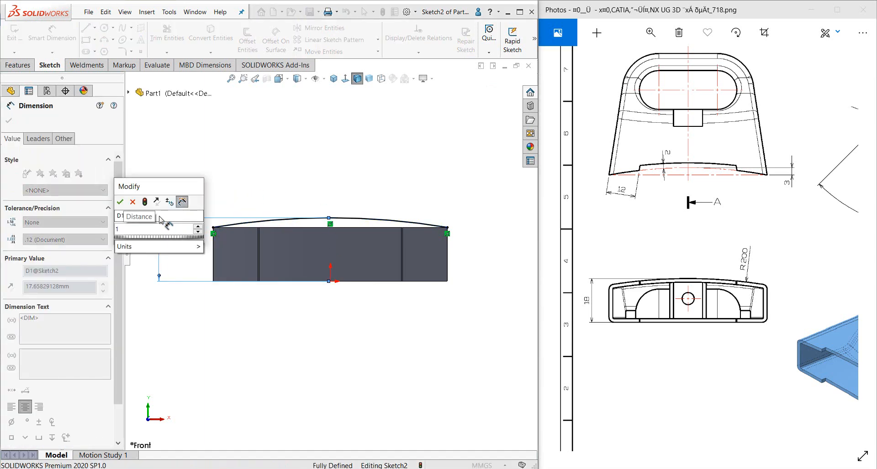
text(8)
key(Return)
key(Escape)
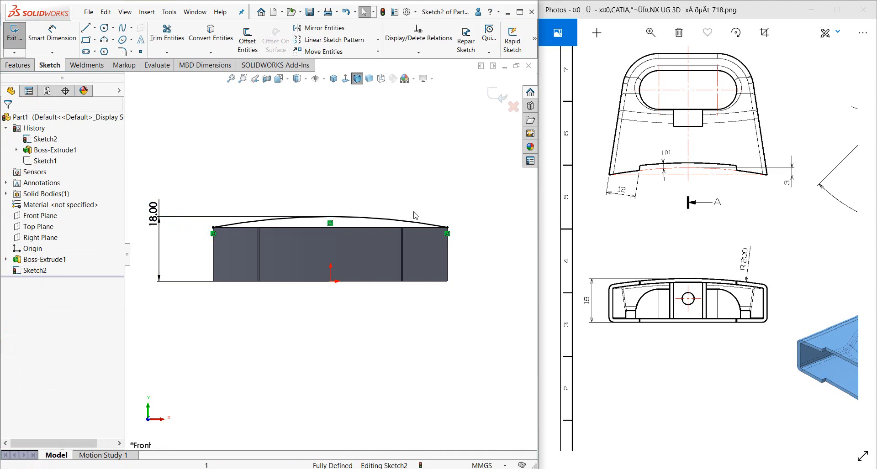
Check the arc's radius with Smart Dimension without placing a dimension
right_drag(503, 293, 471, 210)
click(382, 221)
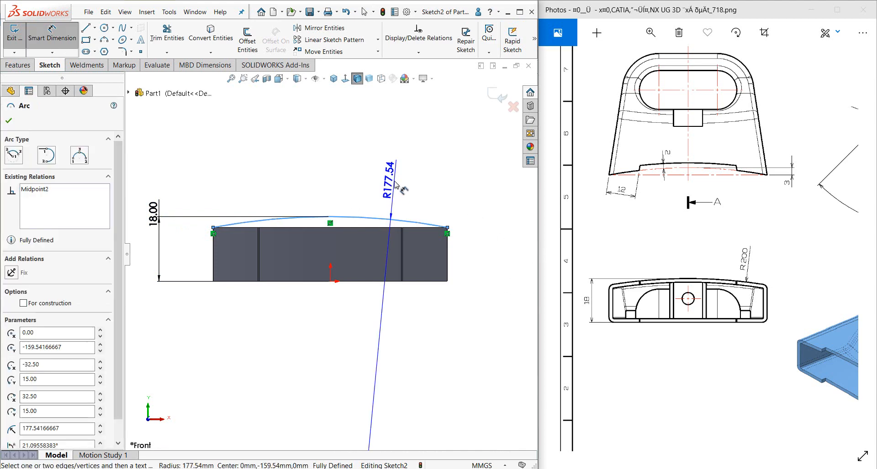
key(Escape)
Close the arc profile with a straight 65 mm line between its two endpoints
scroll(349, 251, up, 2)
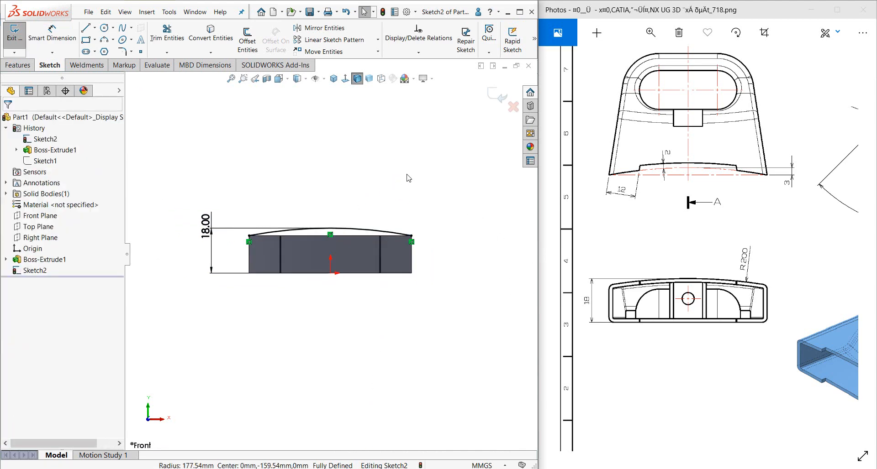
mouse_move(408, 178)
middle_down()
mouse_move(399, 200)
mouse_move(321, 249)
mouse_move(352, 259)
mouse_move(421, 203)
mouse_move(415, 157)
mouse_move(414, 191)
mouse_move(489, 275)
middle_up()
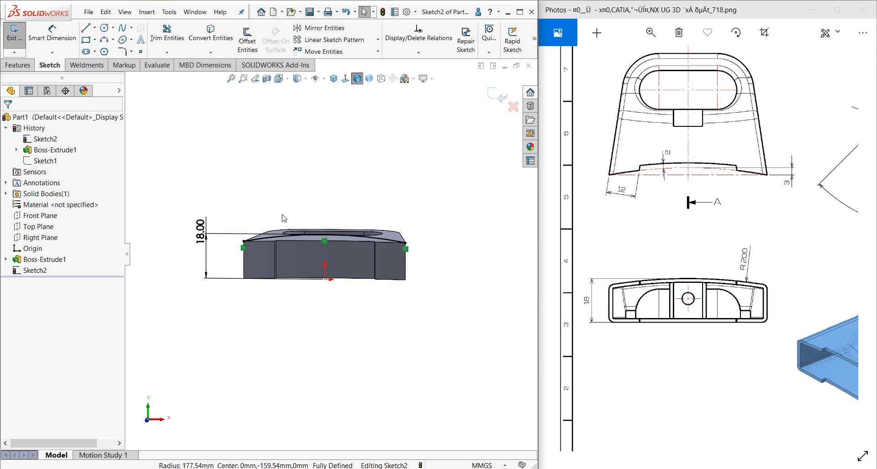
scroll(274, 224, down, 3)
click(86, 28)
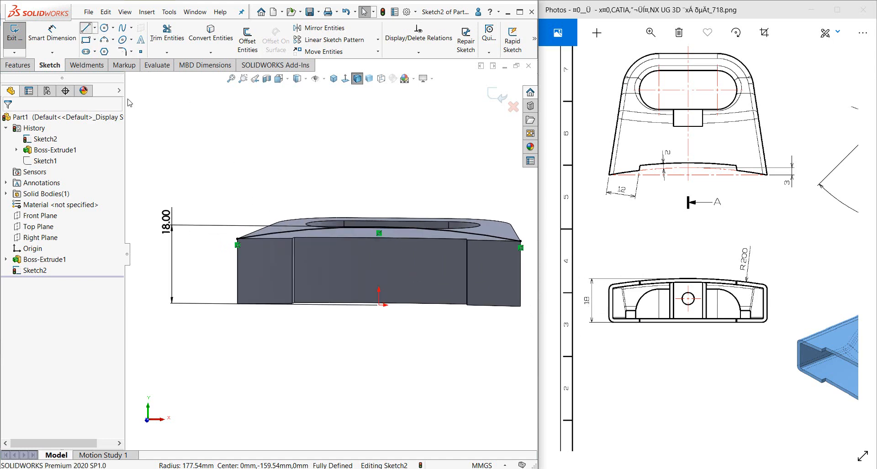
click(237, 239)
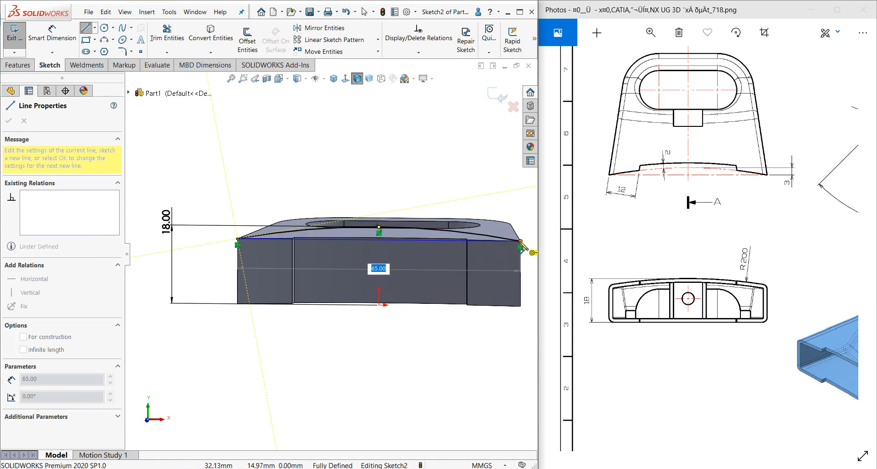
click(520, 240)
right_click(526, 246)
click(531, 250)
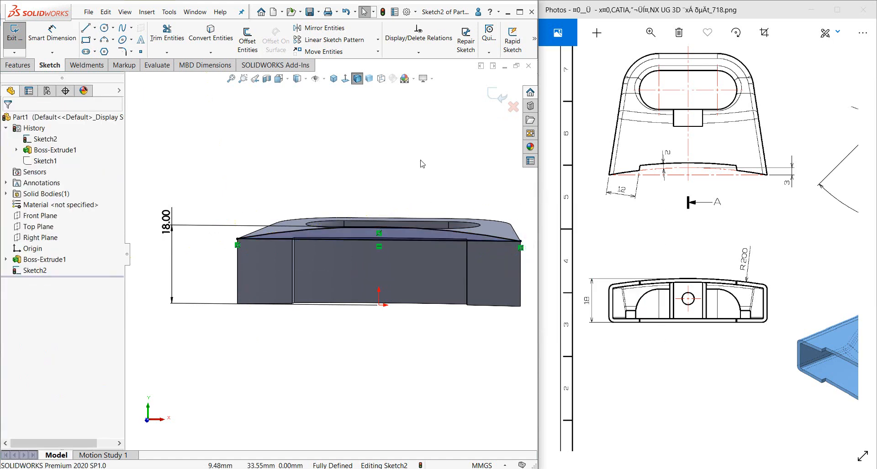
Extrude the closed arc profile as a blind boss 72 mm rearward over the body, merging the result
scroll(330, 257, up, 2)
click(18, 65)
click(26, 46)
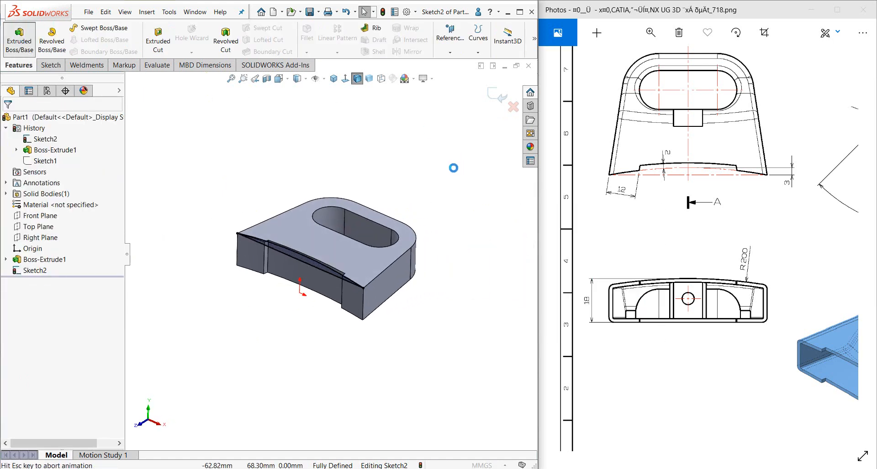
click(256, 279)
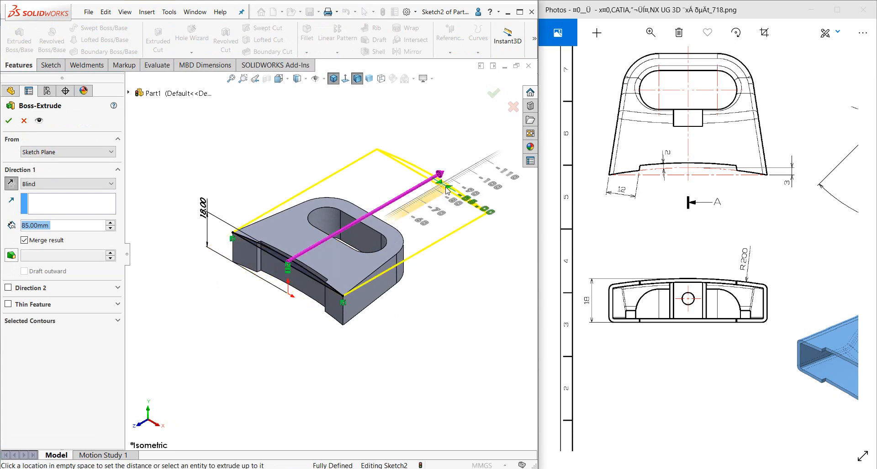
click(419, 195)
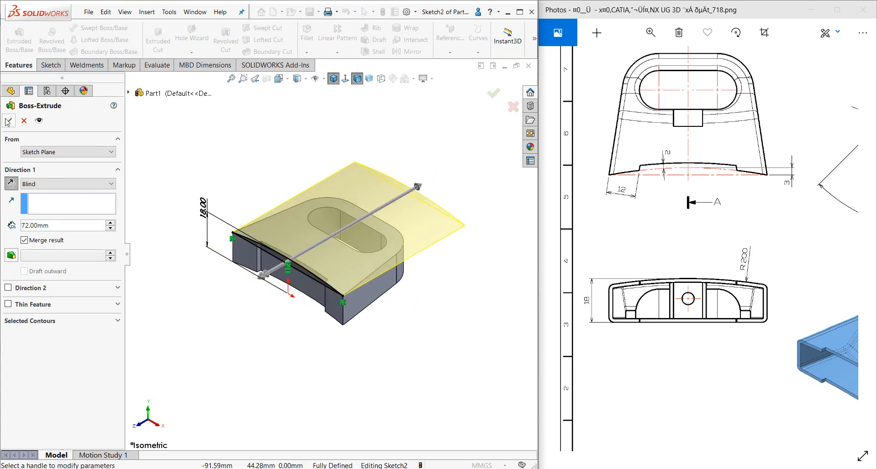
Start a sketch on the underside face of the overhanging arched extrusion and convert that face's edges into sketch entities
mouse_move(358, 344)
middle_down()
mouse_move(337, 160)
mouse_move(402, 206)
middle_up()
click(417, 215)
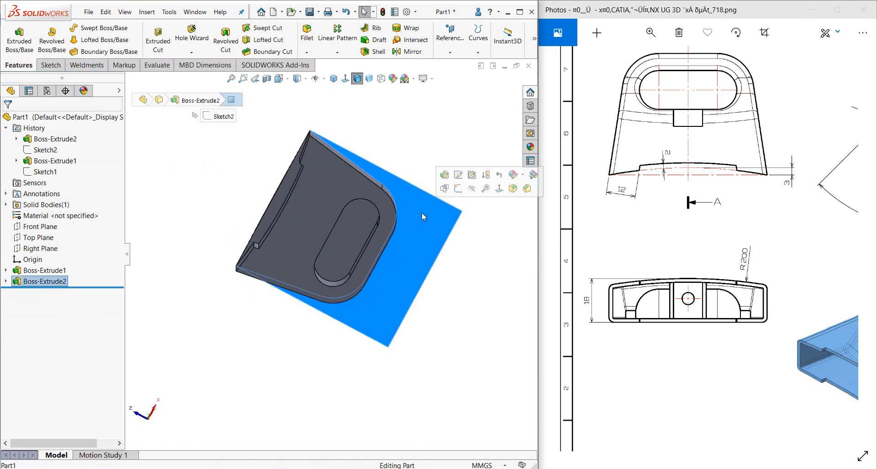
click(463, 193)
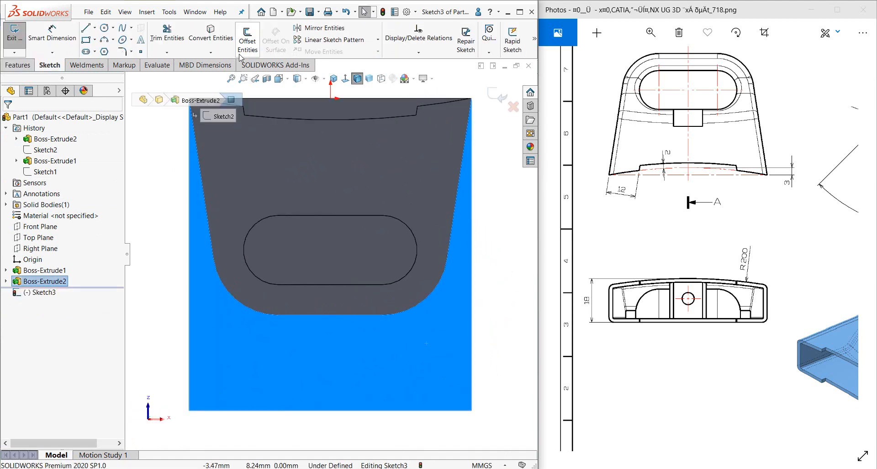
click(207, 36)
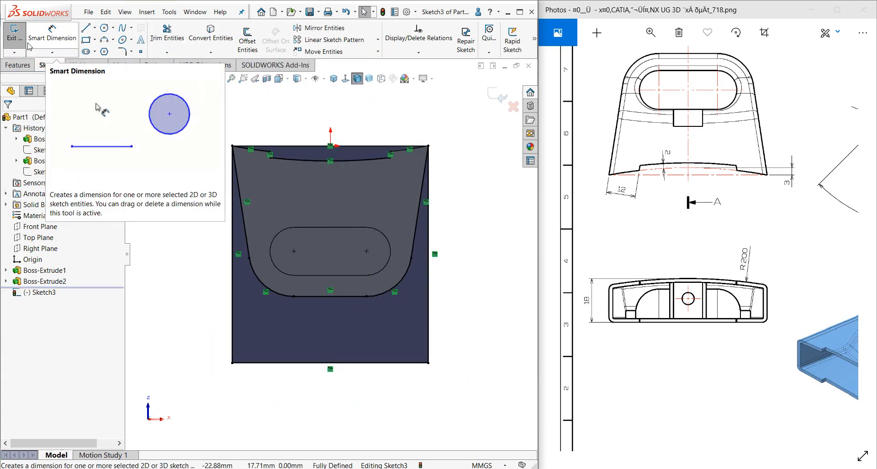
click(17, 65)
click(158, 41)
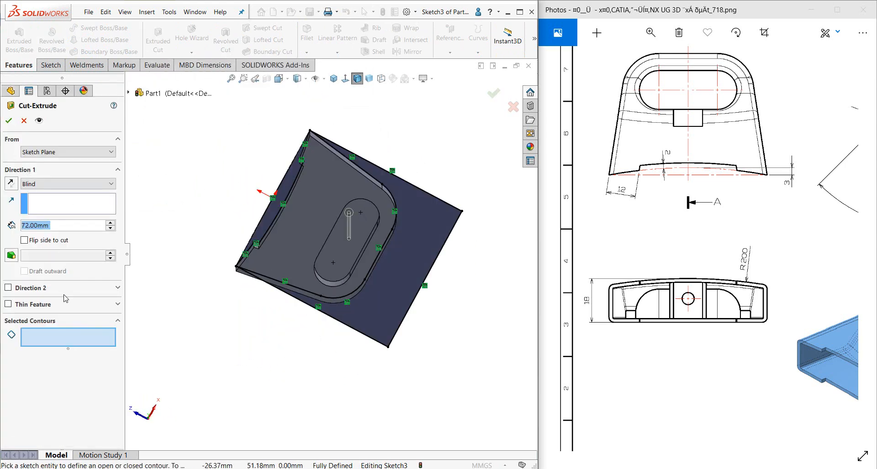
click(23, 120)
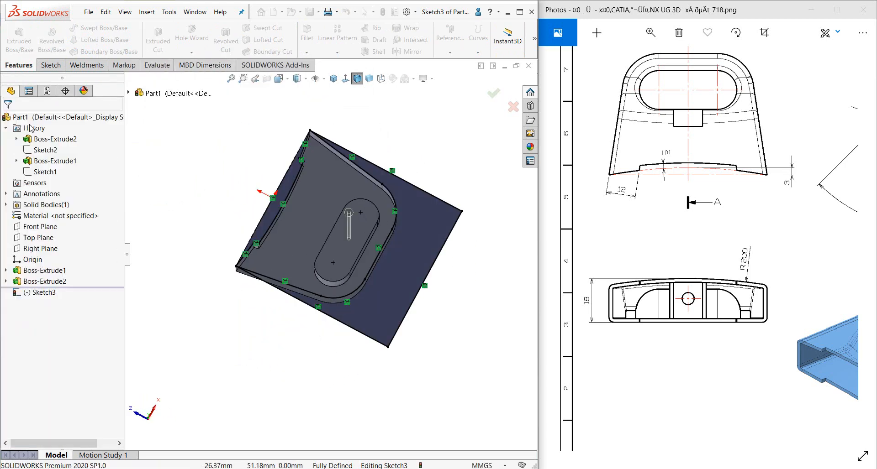
Convert the edges of the face inside the handle slot into the same sketch
click(354, 234)
click(50, 65)
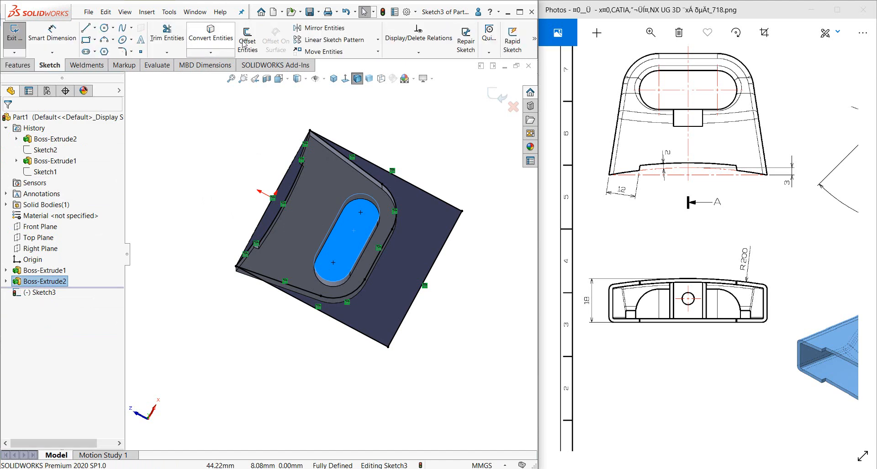
click(210, 35)
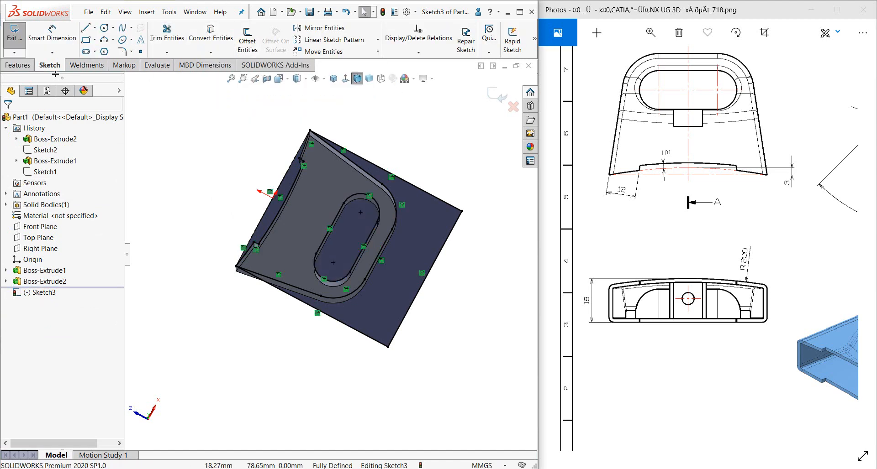
Cut-extrude the front recess, slot and outer overhang regions of the sketch with a blind depth of 72 mm
click(17, 65)
click(157, 40)
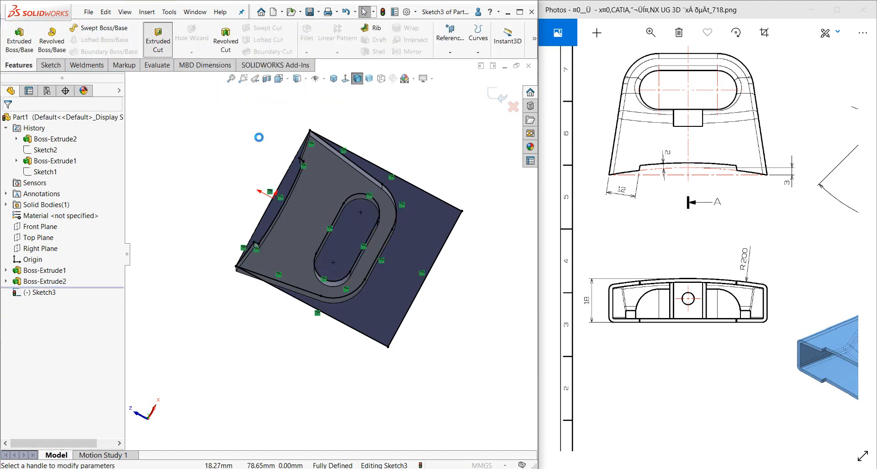
click(287, 184)
click(349, 223)
click(412, 238)
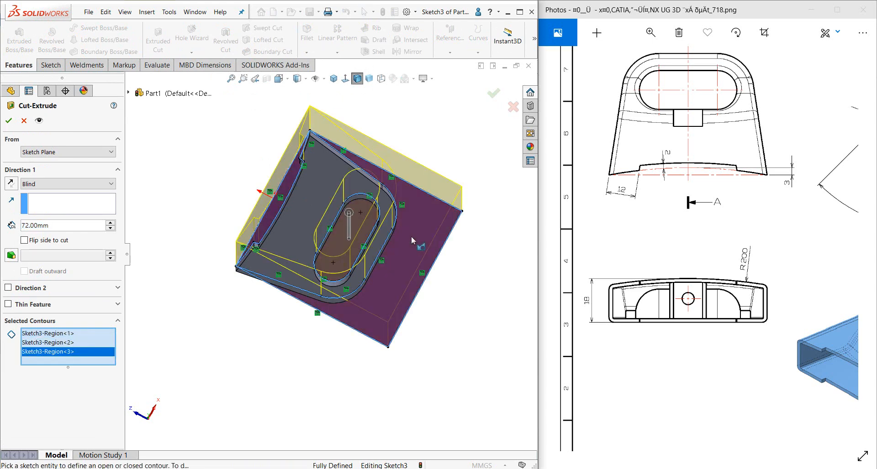
right_click(388, 132)
middle_drag(355, 124, 348, 149)
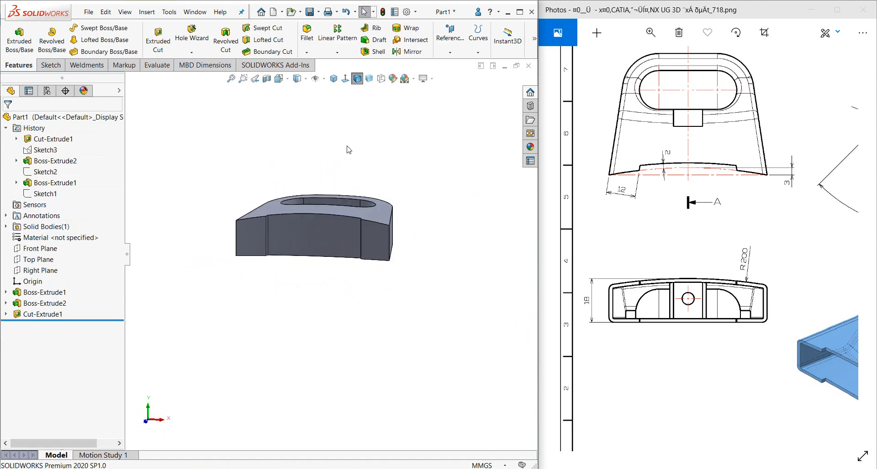
click(333, 79)
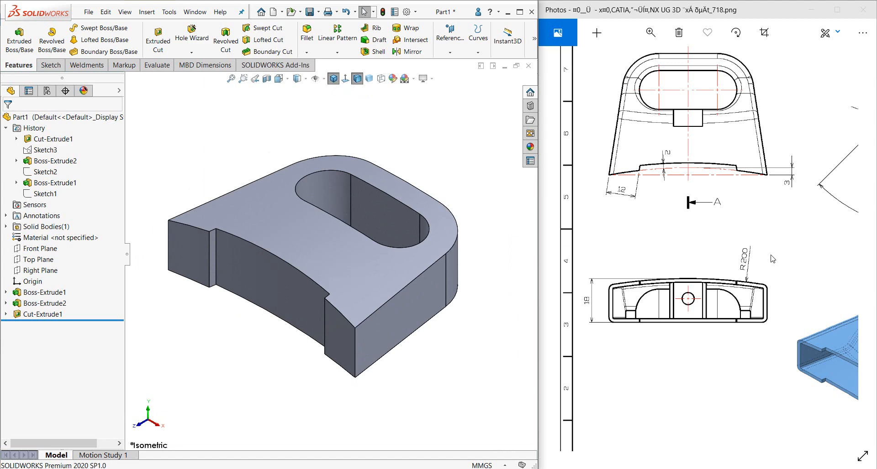
Consult Section A-A in the reference drawing and start a sketch on the Right Plane
drag(805, 287, 607, 261)
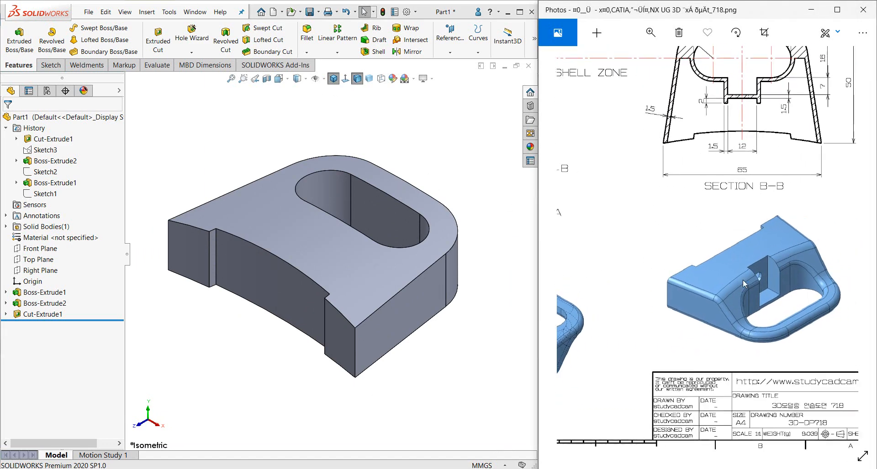
drag(742, 280, 717, 292)
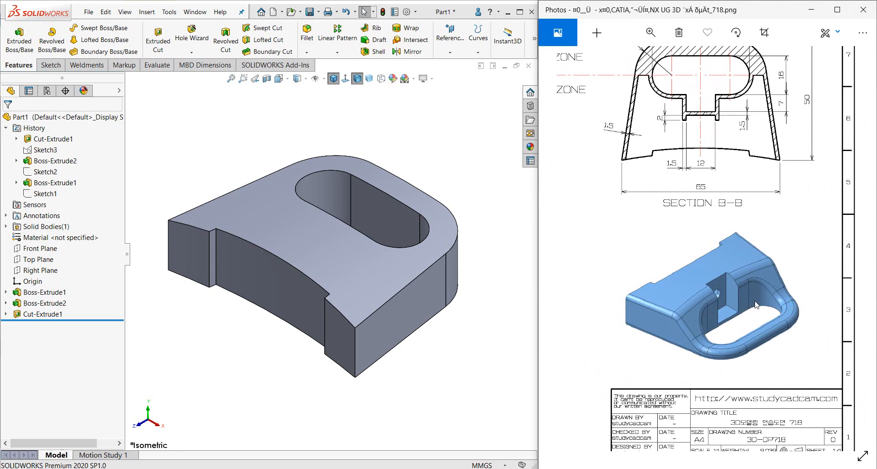
mouse_move(680, 234)
mouse_down()
mouse_move(827, 239)
mouse_move(815, 365)
mouse_up()
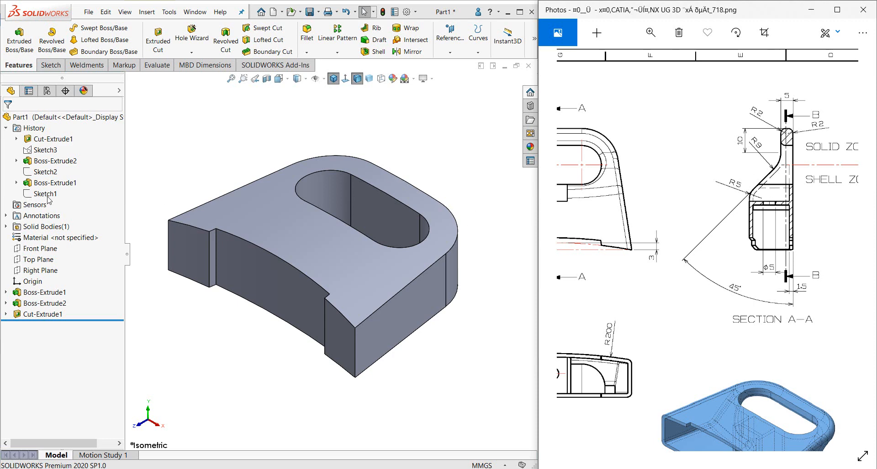
click(37, 270)
click(43, 259)
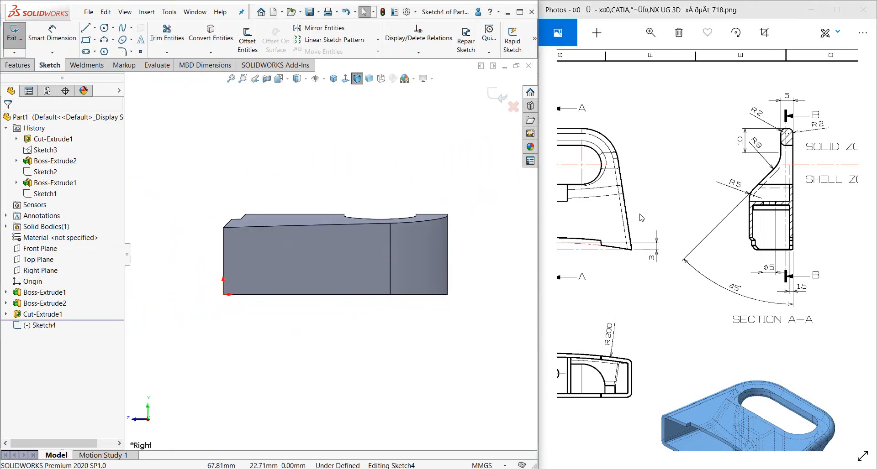
Sketch a horizontal line about 20 mm long from the rear edge, a tangent arc of about 5.4 mm radius, and a sloped line to the top edge
click(84, 28)
click(447, 268)
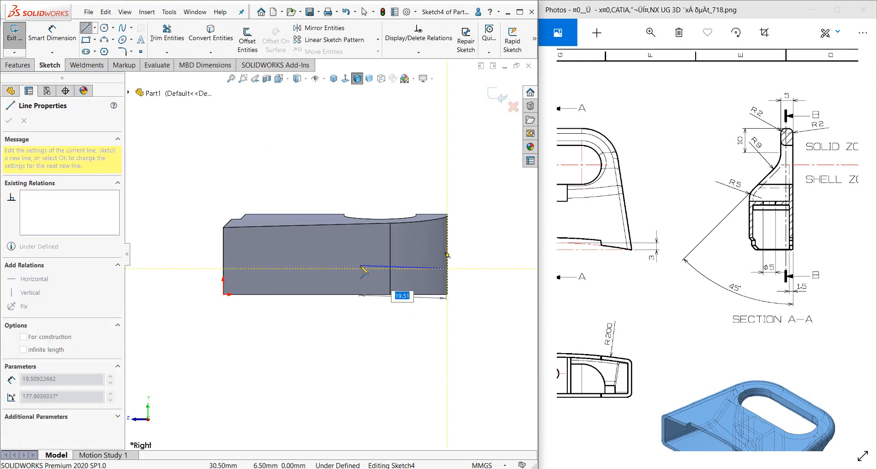
click(356, 268)
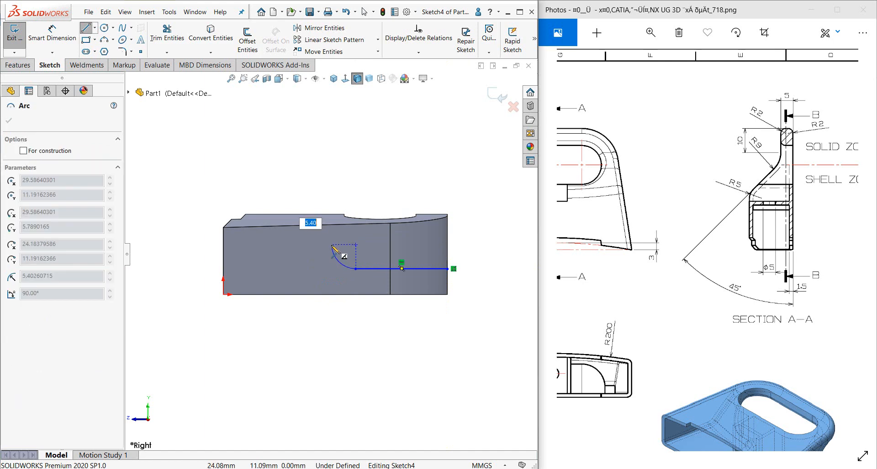
click(332, 245)
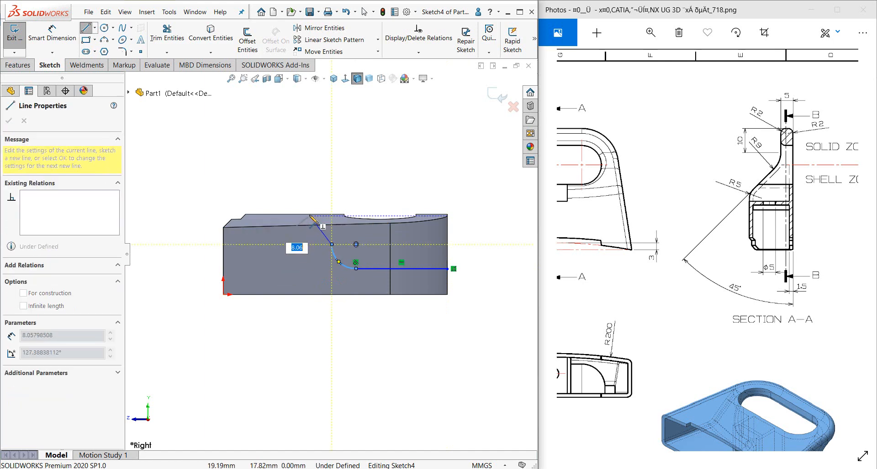
click(306, 213)
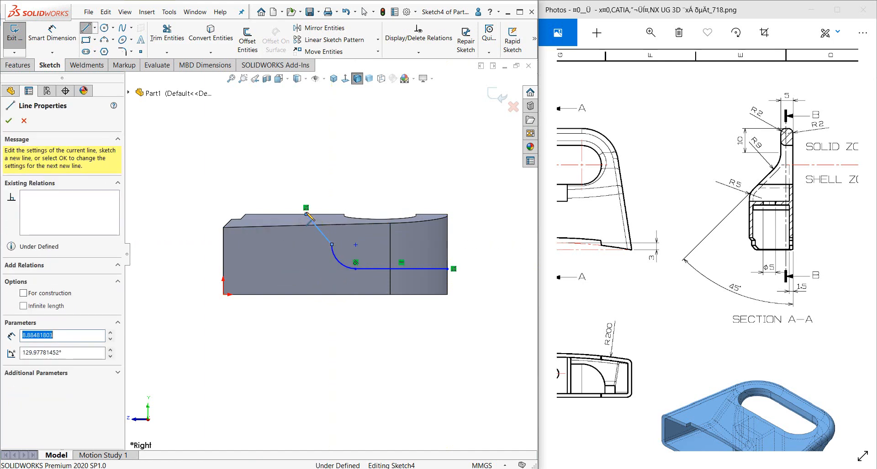
key(Escape)
key(Escape)
Display the model with hidden lines visible and make the sloped line tangent to the arc at their shared endpoint
click(380, 80)
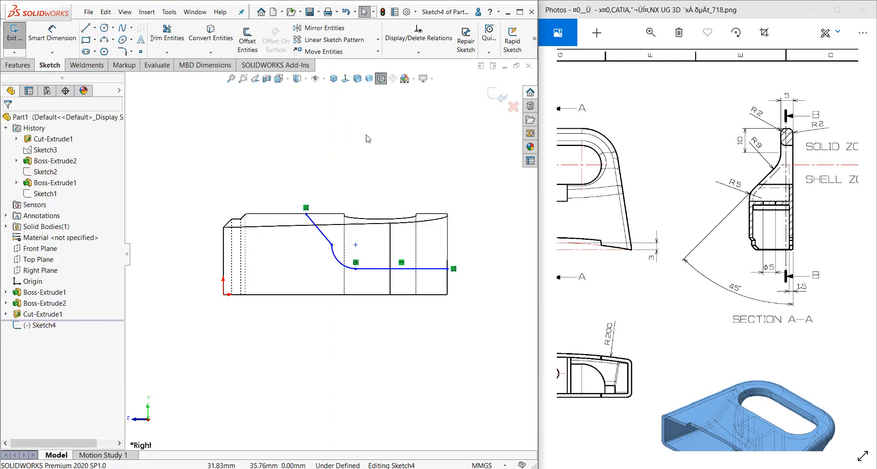
scroll(325, 208, down, 3)
click(333, 293)
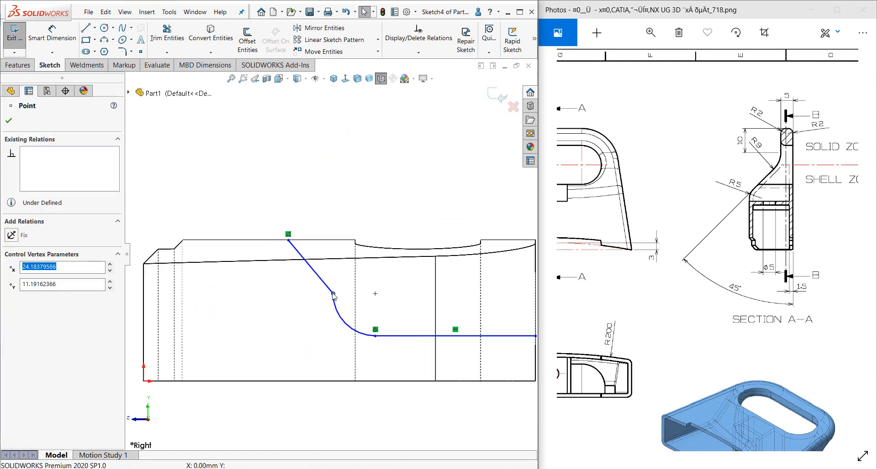
click(355, 250)
click(354, 177)
Dimension the radius of the arc between the sloped and horizontal lines
right_drag(374, 146, 374, 130)
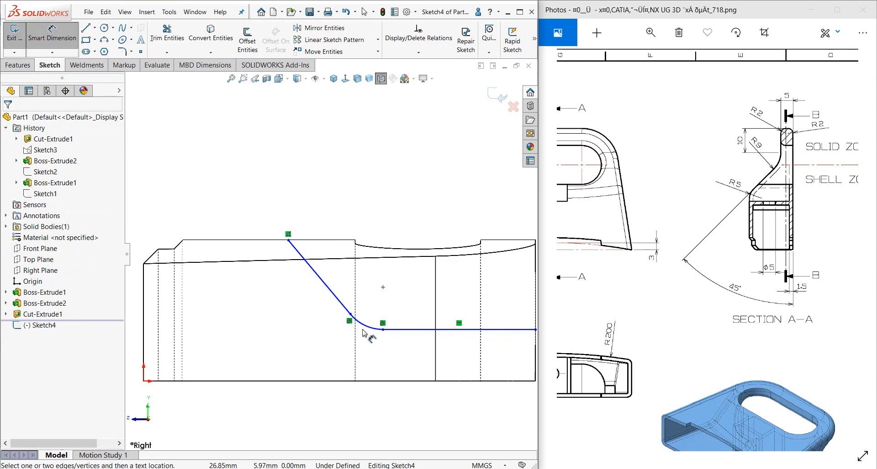
click(363, 325)
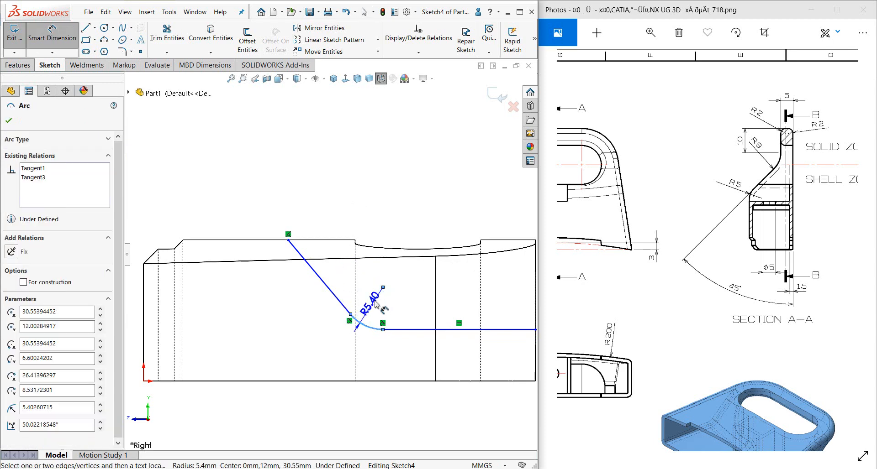
Dimension the arc between the sloped and horizontal sketch lines with a 9 mm radius
click(375, 305)
text(9)
key(Return)
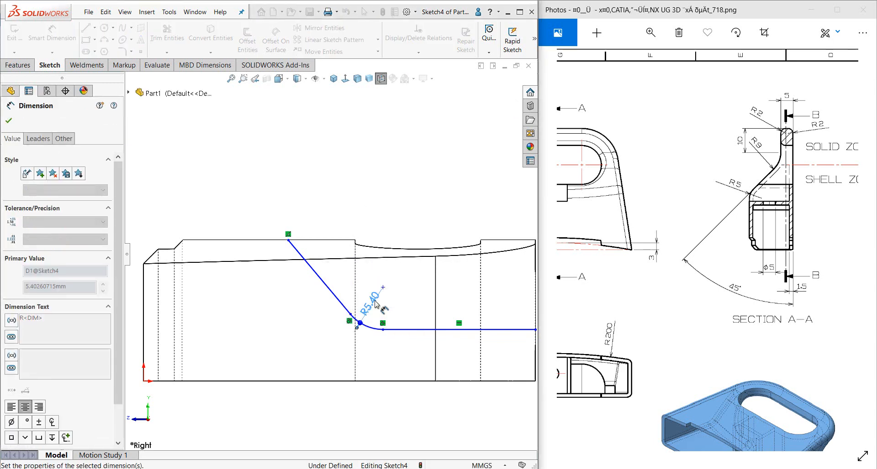
Dimension the outer endpoint of the horizontal sketch line at 5 mm above the part's base edge
scroll(375, 305, down, 2)
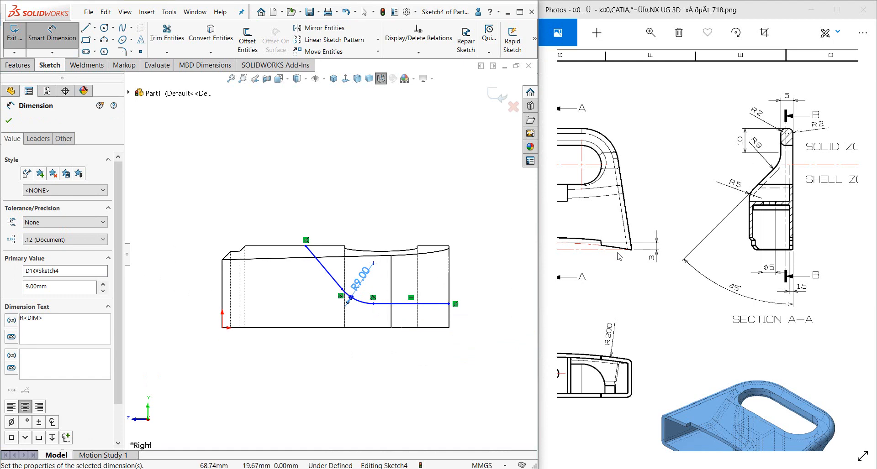
click(449, 304)
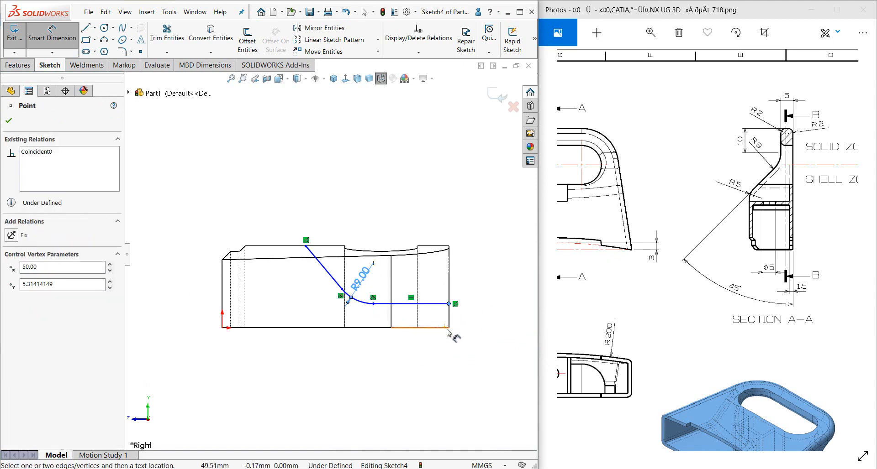
click(447, 329)
click(488, 315)
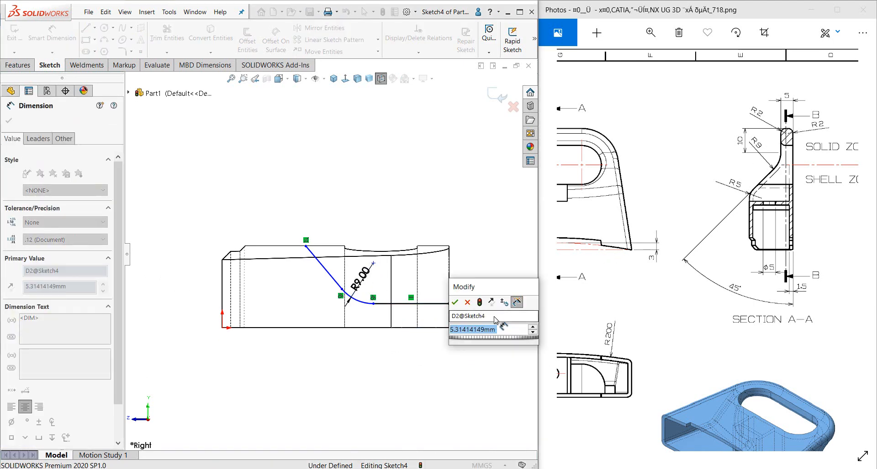
text(5)
key(Return)
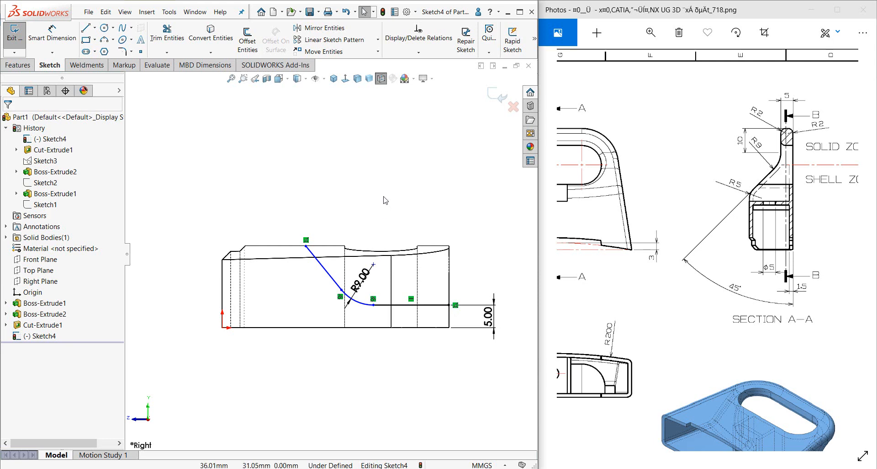
Dimension the angle between the sloped sketch line and the part's base edge at 45 degrees
click(332, 281)
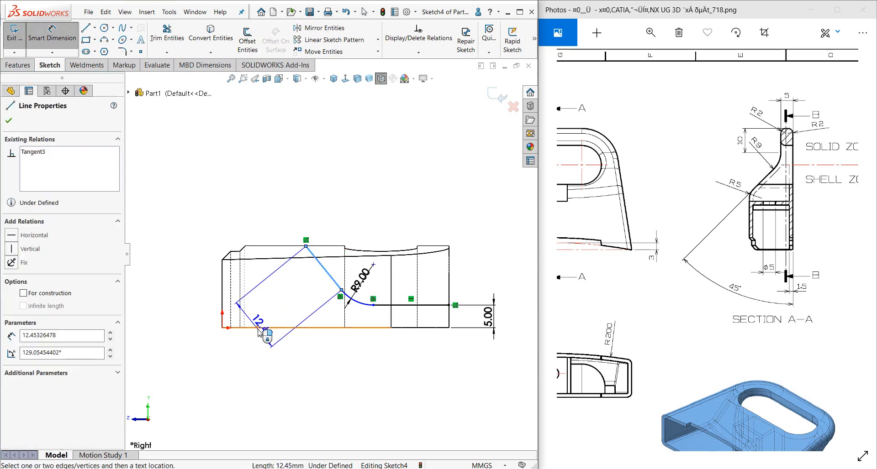
click(258, 328)
click(201, 250)
text(45)
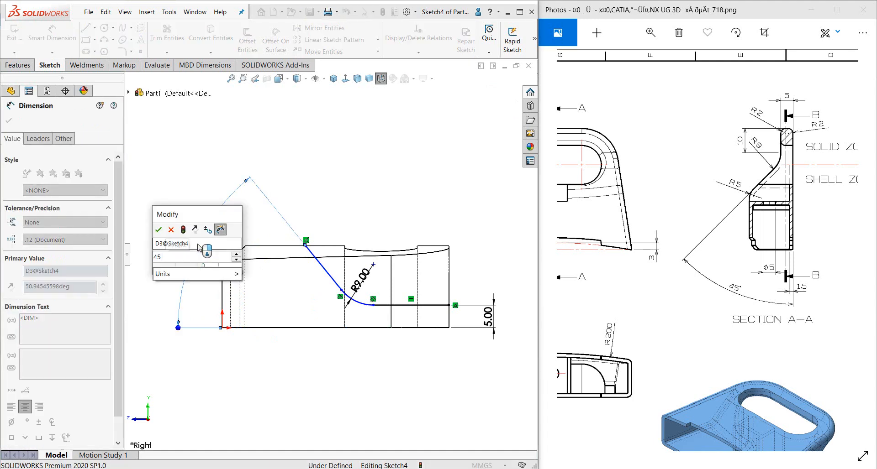
key(Return)
key(Escape)
scroll(220, 251, down, 5)
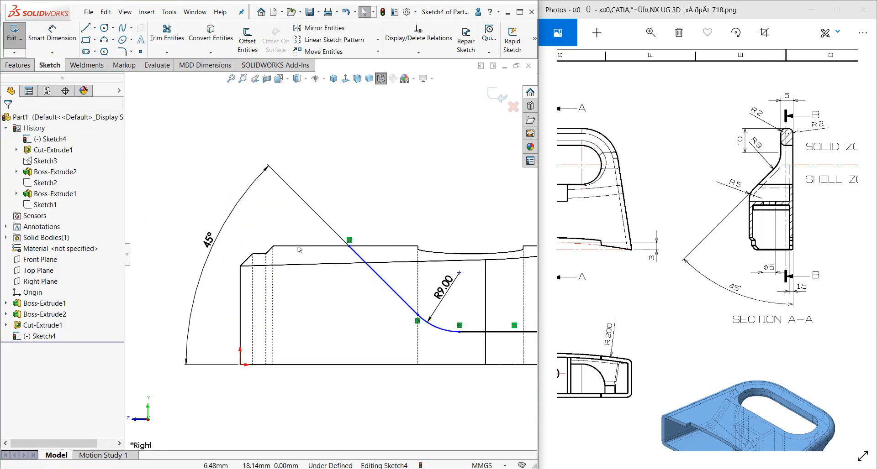
scroll(403, 262, down, 1)
mouse_move(391, 239)
mouse_down()
mouse_move(410, 257)
mouse_move(390, 240)
mouse_up()
click(371, 170)
scroll(372, 190, up, 4)
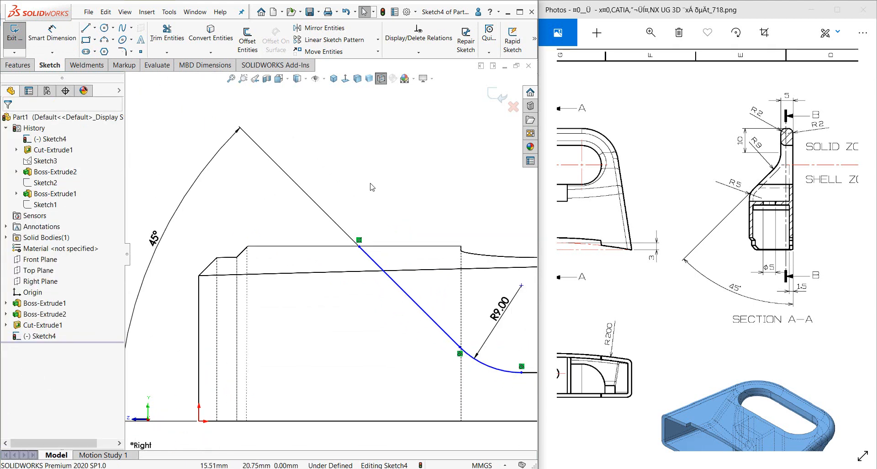
scroll(379, 201, up, 2)
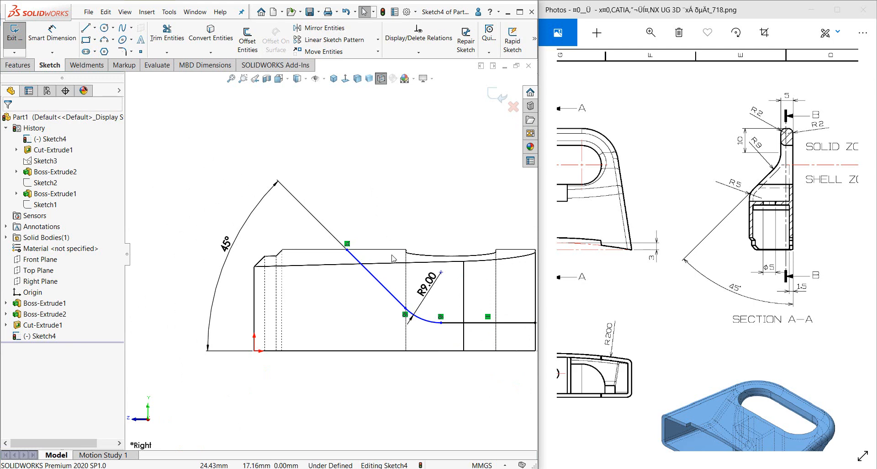
scroll(393, 259, up, 2)
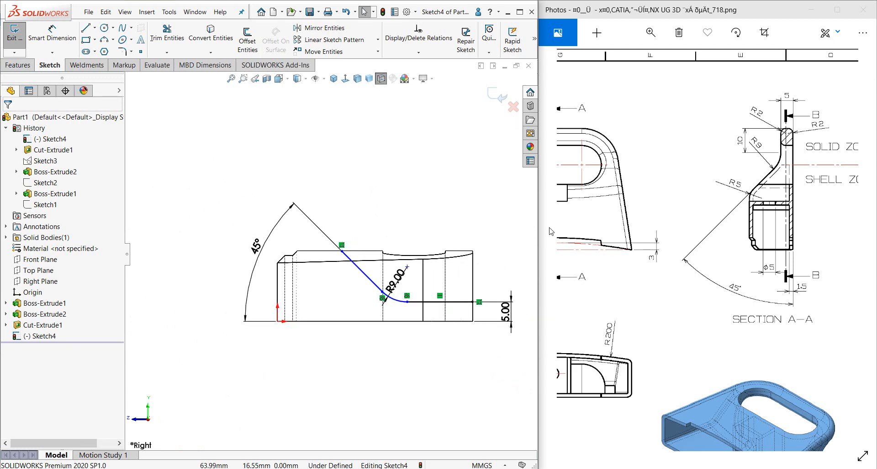
Dimension the horizontal sketch line's length at 10 mm, from the arc's end to the part's end edge
right_drag(494, 227, 492, 203)
click(407, 302)
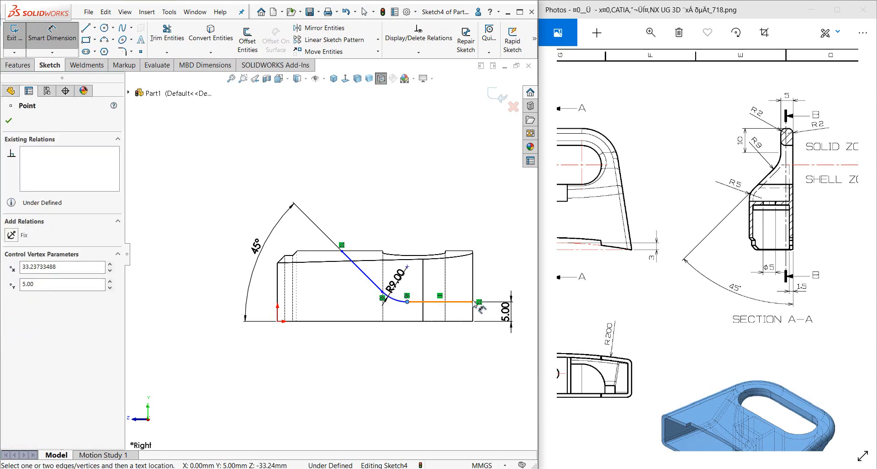
click(478, 302)
click(442, 201)
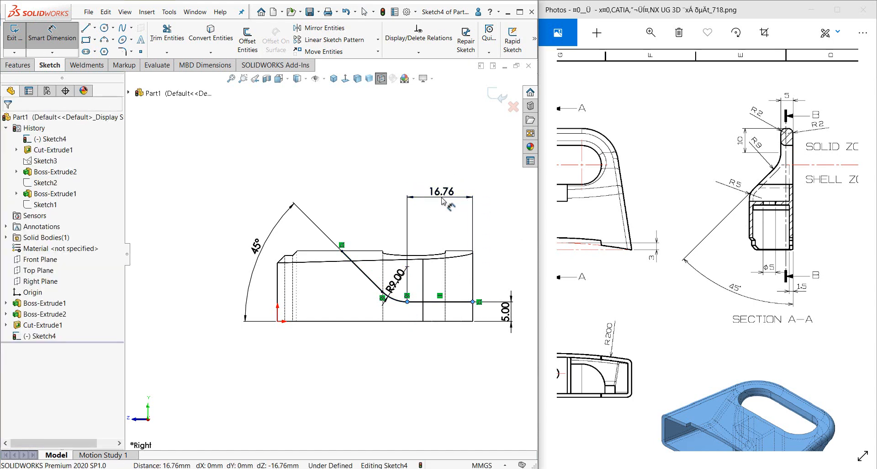
text(10)
key(Return)
key(Escape)
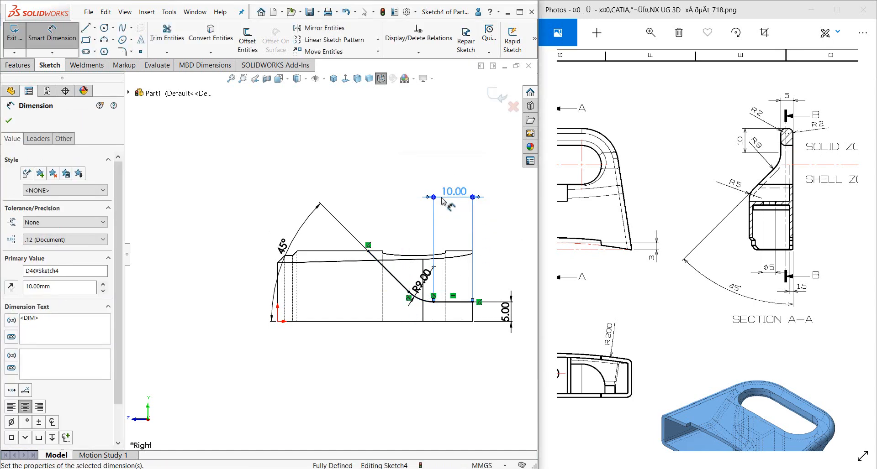
Close the profile with a horizontal line along the part's upper edge and a 13 mm vertical line down its end edge
scroll(434, 221, down, 2)
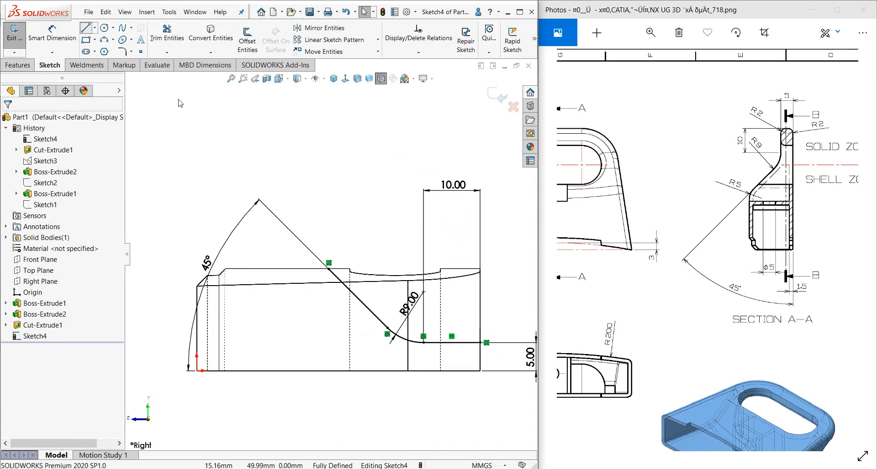
click(328, 270)
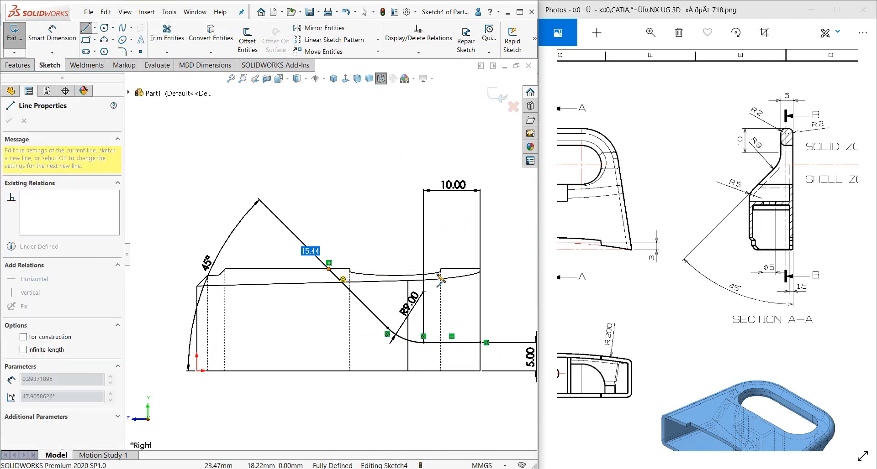
click(480, 270)
click(479, 342)
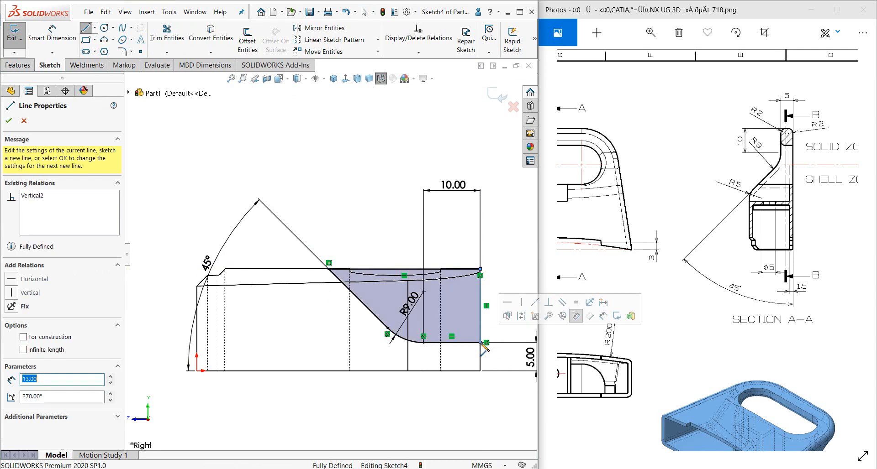
key(Escape)
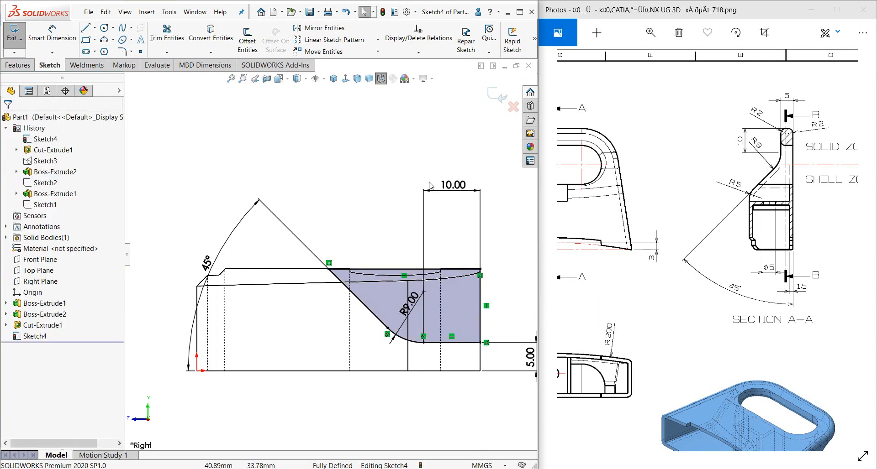
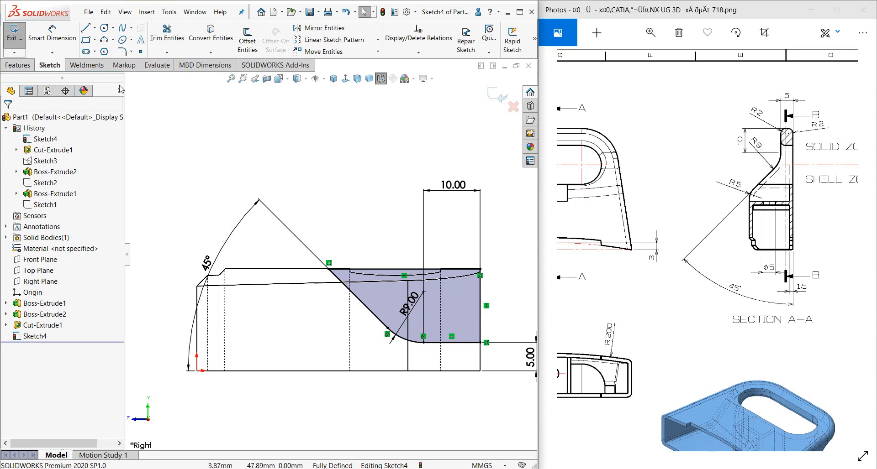
Cut-extrude the closed profile 72 mm with the Mid Plane end condition and display the model shaded with edges
click(18, 65)
click(157, 39)
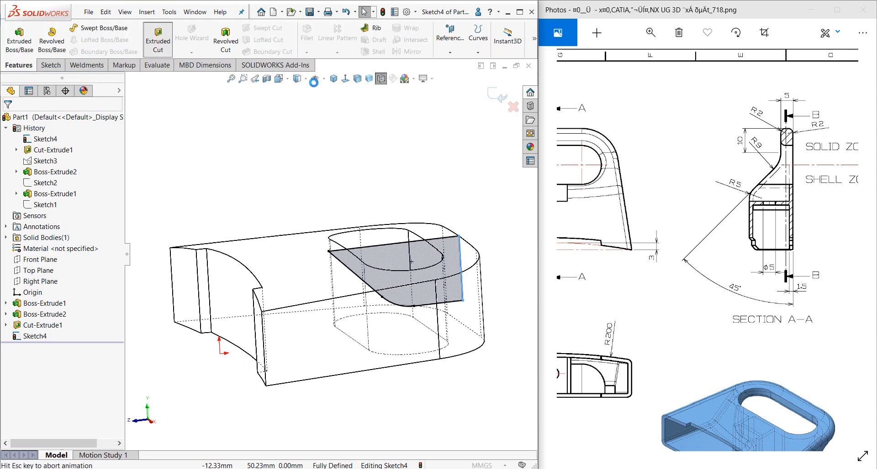
click(69, 184)
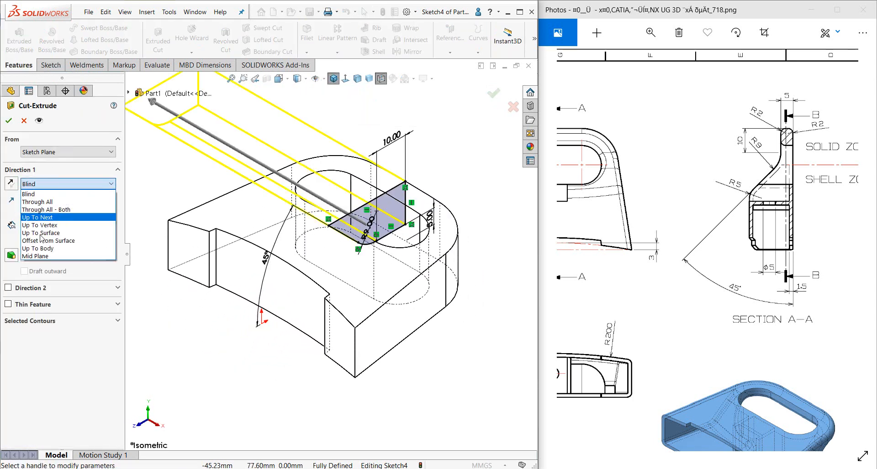
click(40, 257)
click(8, 121)
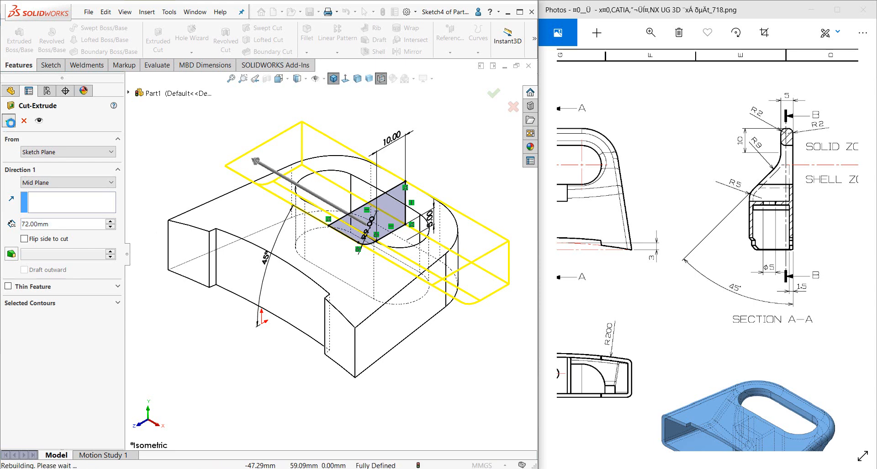
click(357, 79)
click(411, 137)
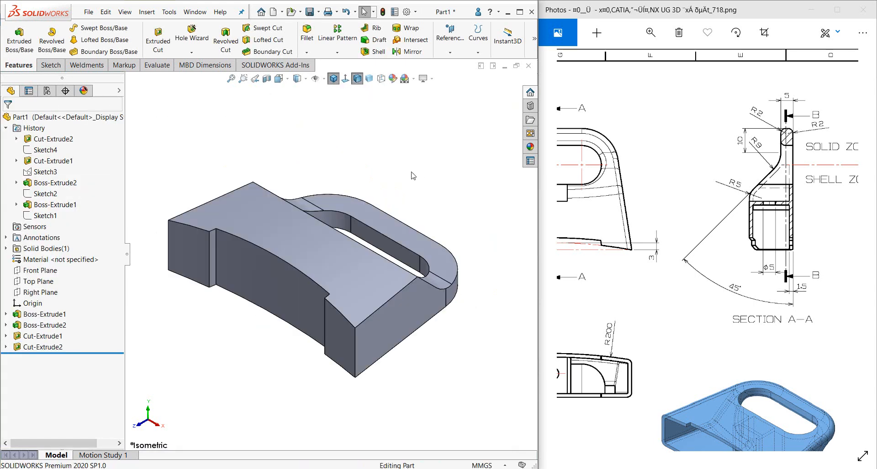
Fillet the curved edge between the upper face and the sloped face with a 5 mm radius
middle_drag(411, 137, 313, 183)
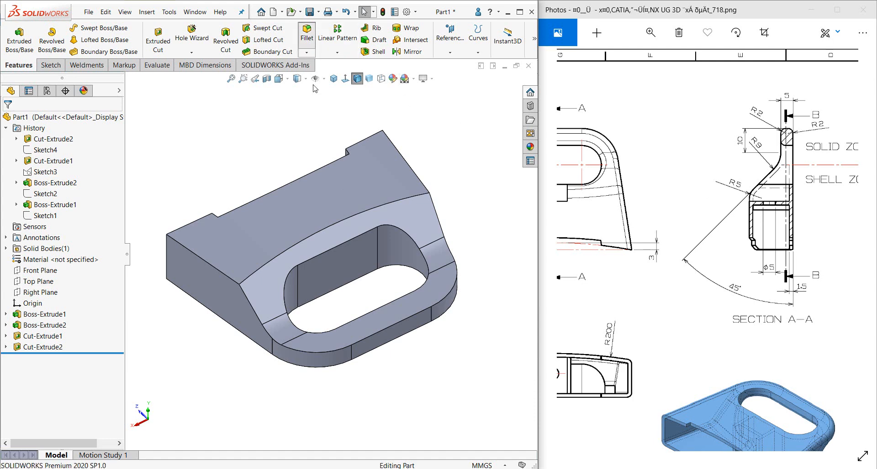
click(306, 34)
click(331, 226)
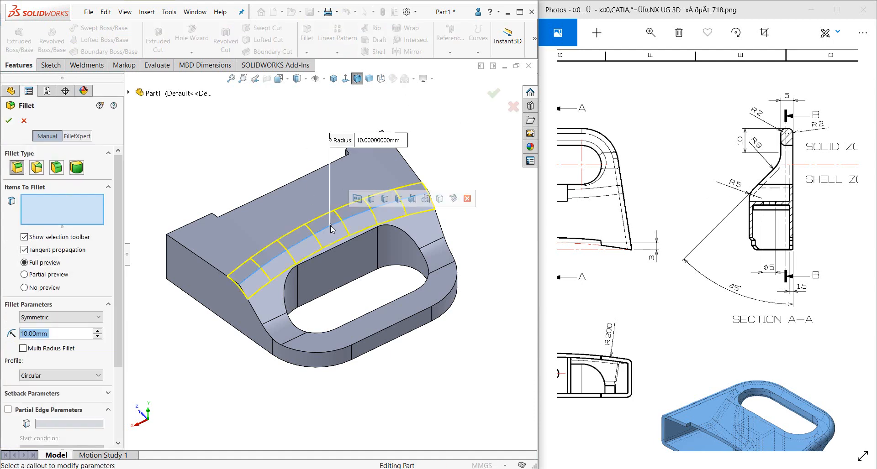
click(94, 319)
text(5)
key(Return)
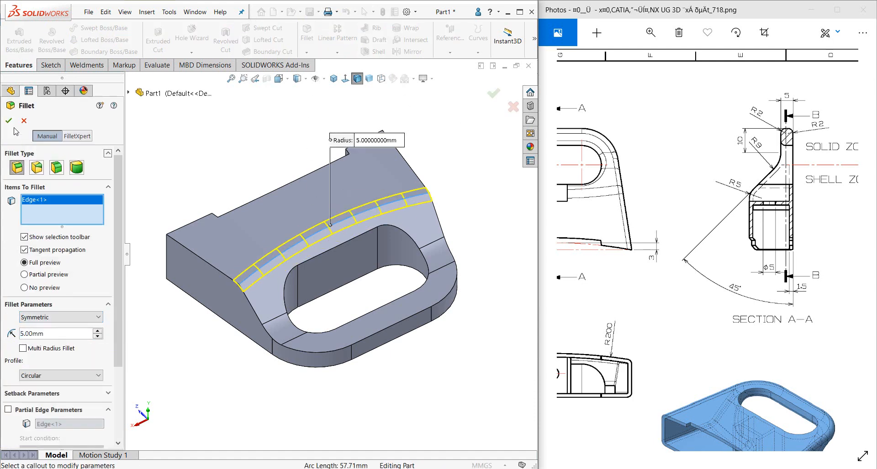
click(9, 121)
click(186, 156)
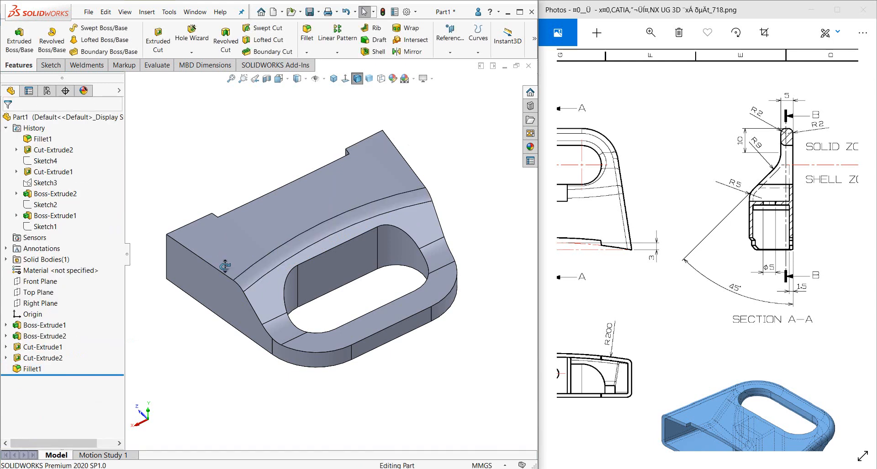
Examine the isometric views, section B-B and section A-A of the reference drawing against the model
middle_drag(225, 266, 235, 245)
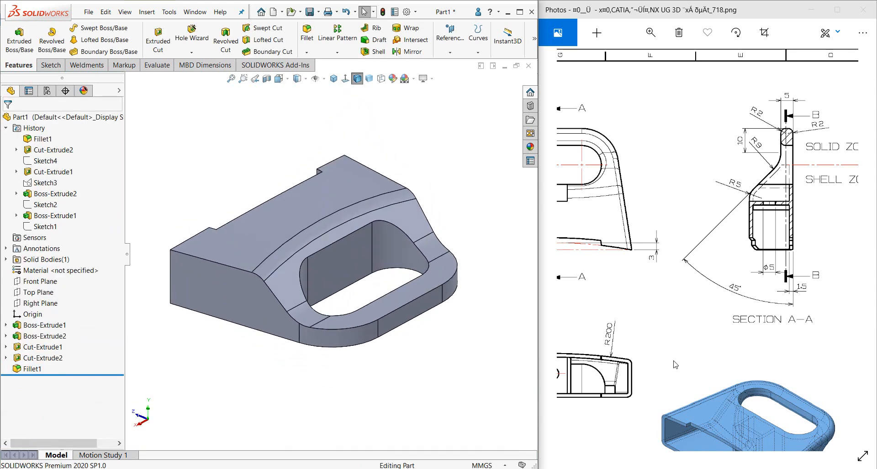
drag(772, 397, 581, 288)
drag(831, 311, 762, 328)
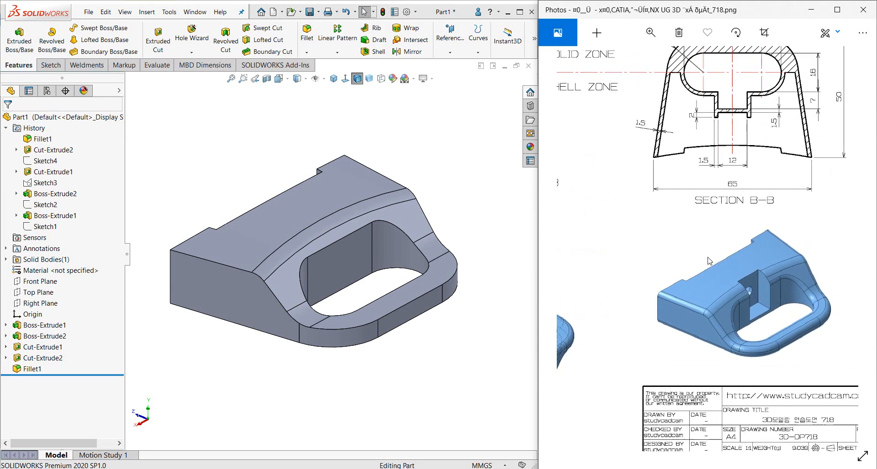
mouse_move(346, 372)
middle_down()
mouse_move(352, 342)
mouse_move(361, 362)
mouse_move(315, 354)
mouse_move(342, 373)
middle_up()
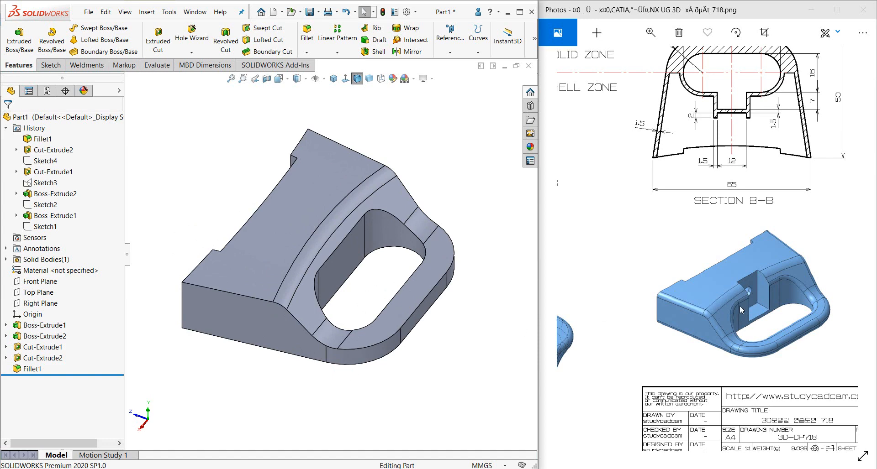
drag(725, 228, 786, 231)
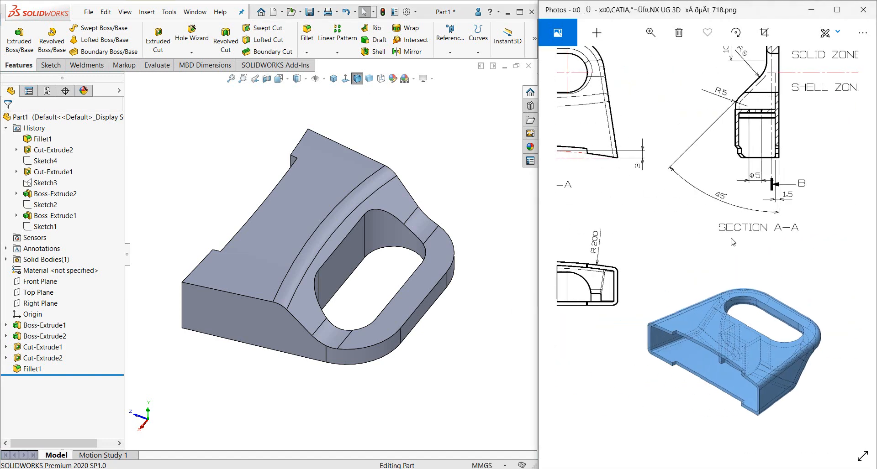
drag(681, 221, 640, 212)
drag(771, 251, 709, 316)
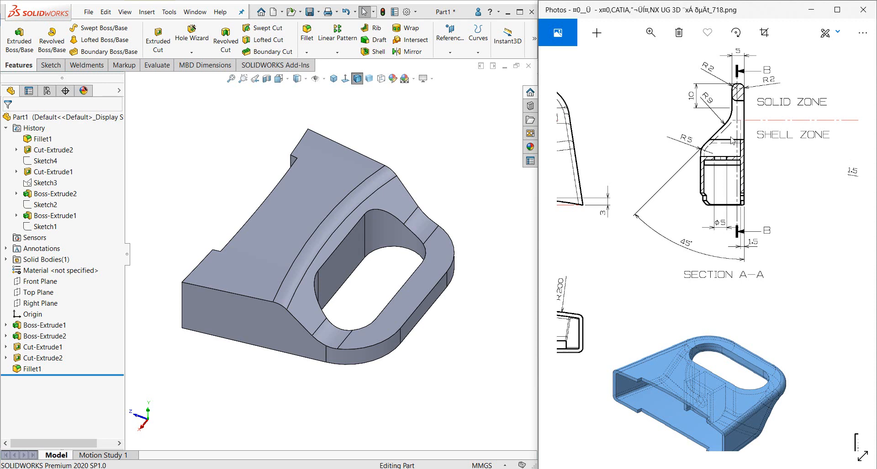
scroll(753, 137, up, 1)
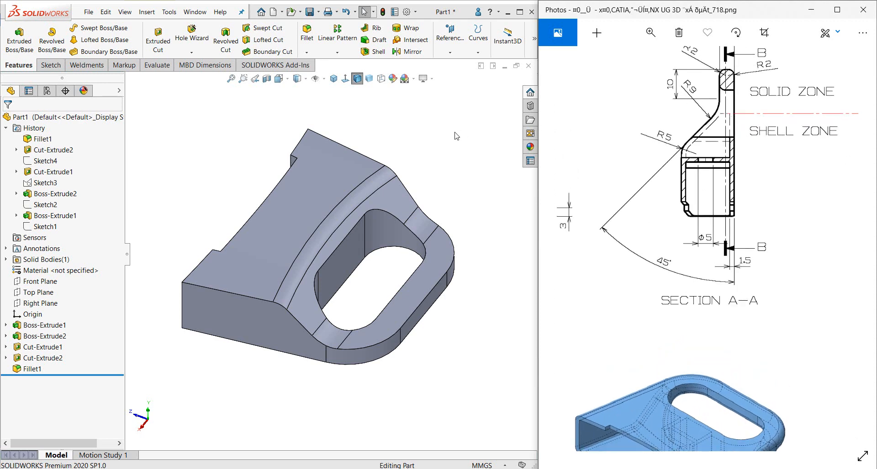
Create a reference plane offset 1.5 mm from the part's flat bottom face, flipping the offset into the body
middle_drag(334, 386, 291, 254)
click(291, 254)
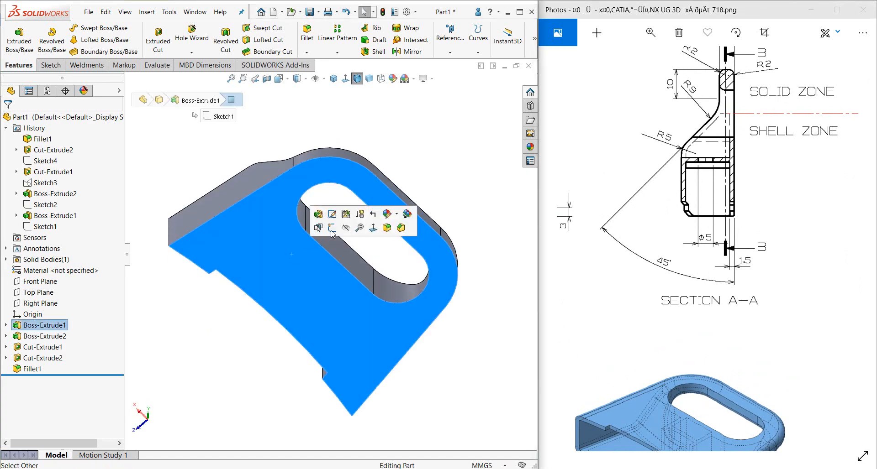
click(450, 51)
click(462, 70)
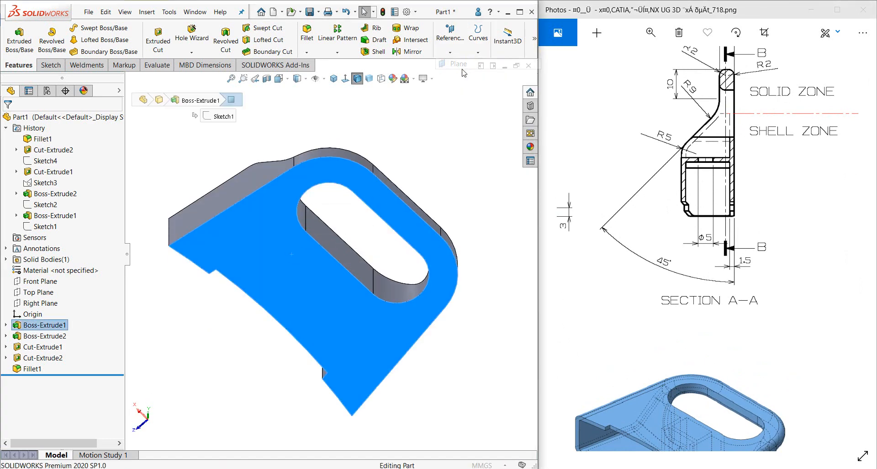
click(334, 79)
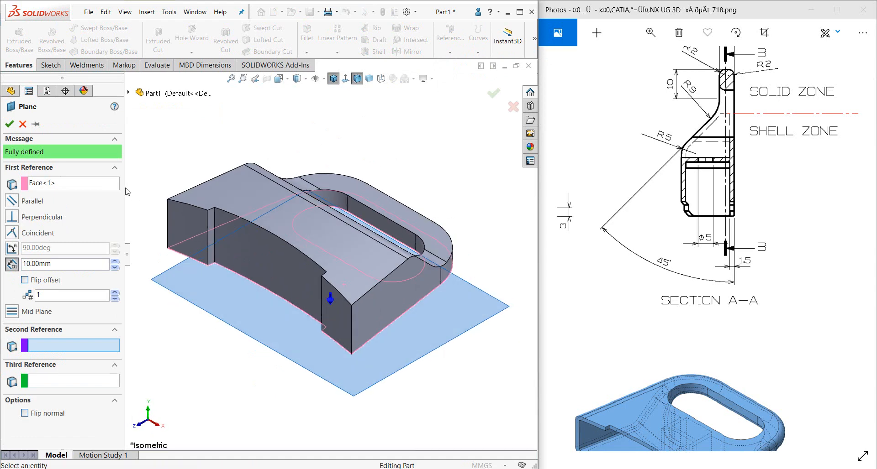
drag(68, 266, 7, 269)
click(38, 296)
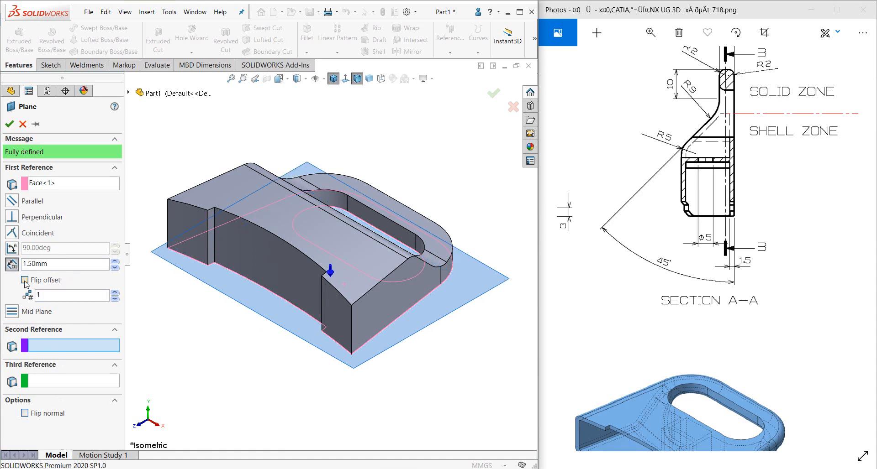
click(25, 281)
click(14, 120)
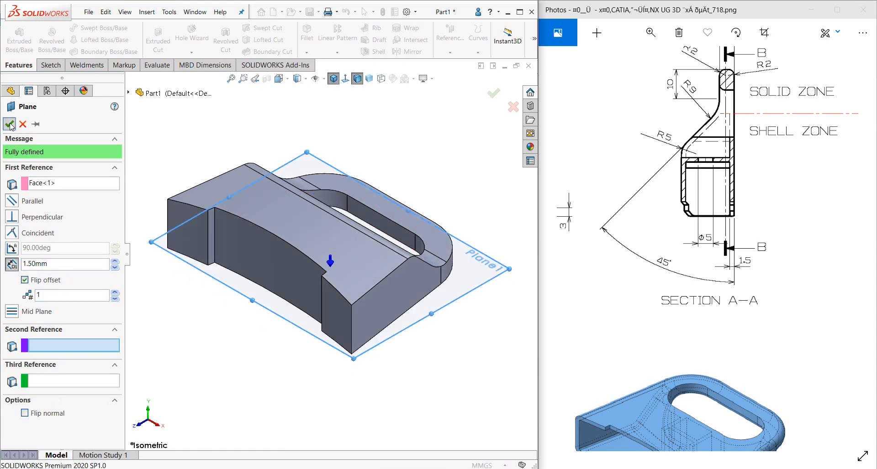
Start a sketch on the new offset plane and draw a vertical centerline about 30 mm long from the origin
click(477, 274)
click(499, 245)
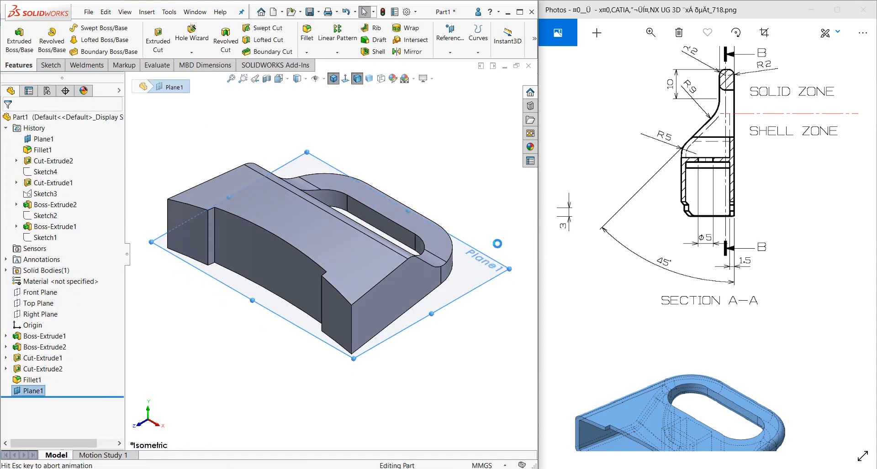
click(346, 79)
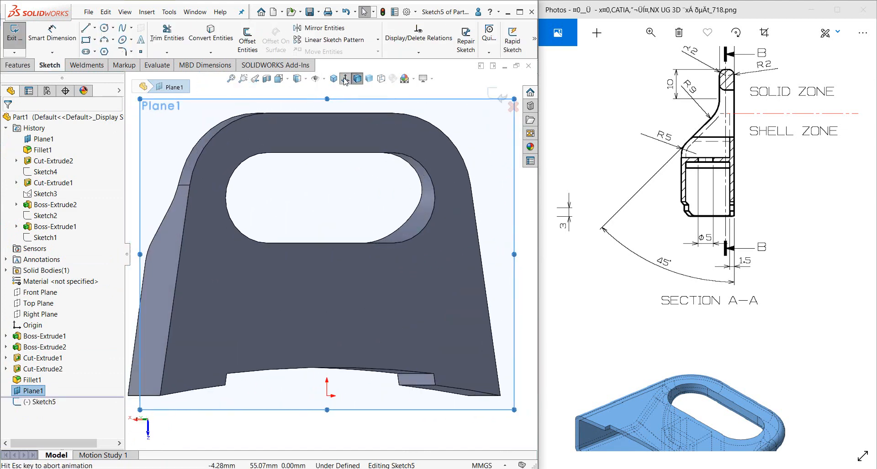
scroll(358, 235, up, 2)
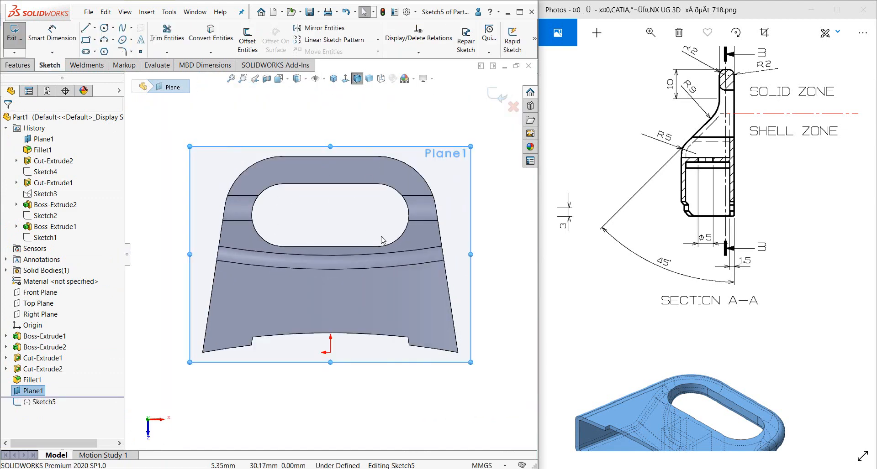
click(95, 28)
click(105, 49)
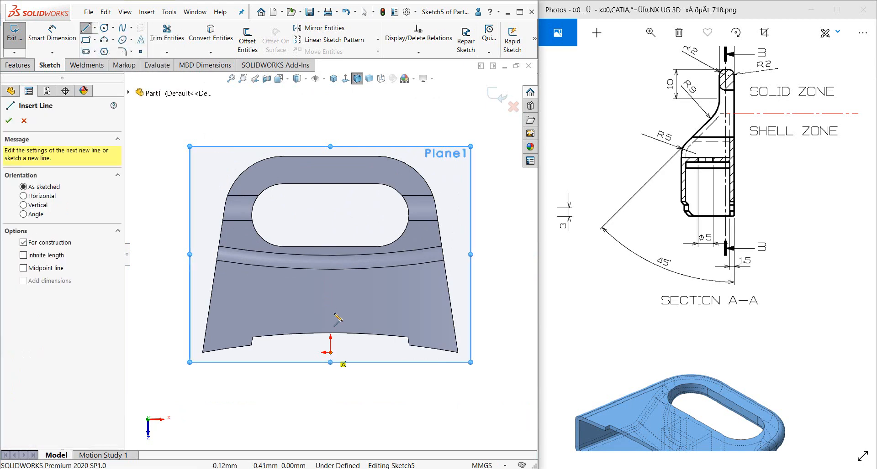
click(330, 353)
click(330, 233)
right_click(336, 240)
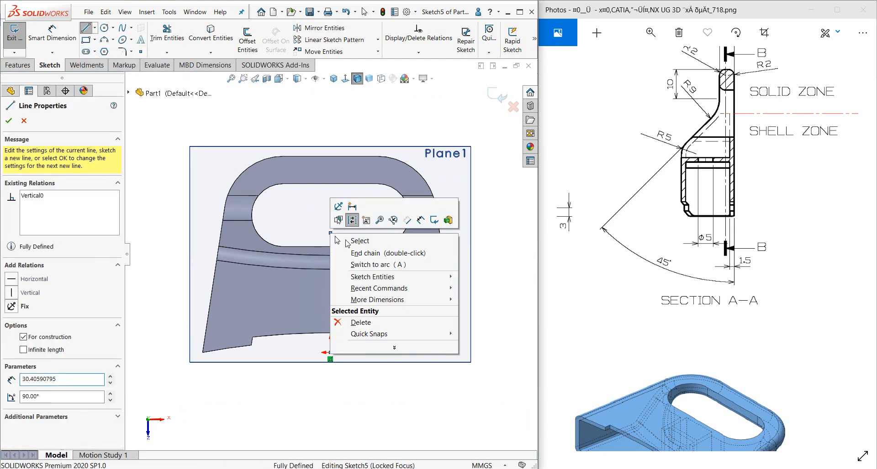
click(346, 244)
click(191, 185)
Check the notch in section B-B of the drawing and sketch a horizontal line about 15 mm long across the centerline below the slot
click(687, 227)
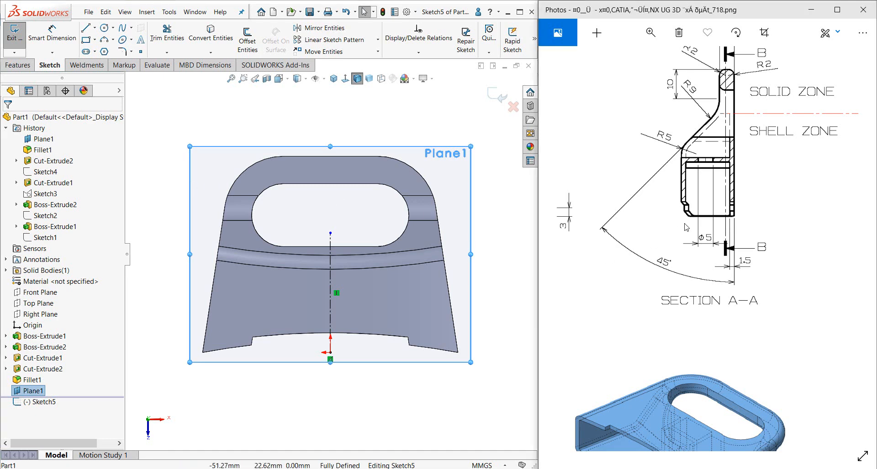
scroll(687, 227, up, 5)
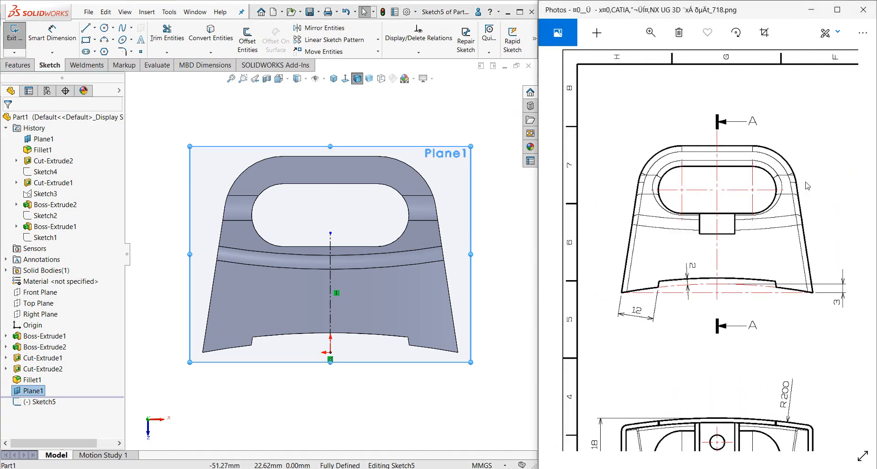
drag(823, 297, 626, 266)
mouse_move(839, 345)
mouse_down()
mouse_move(694, 322)
mouse_move(650, 297)
mouse_up()
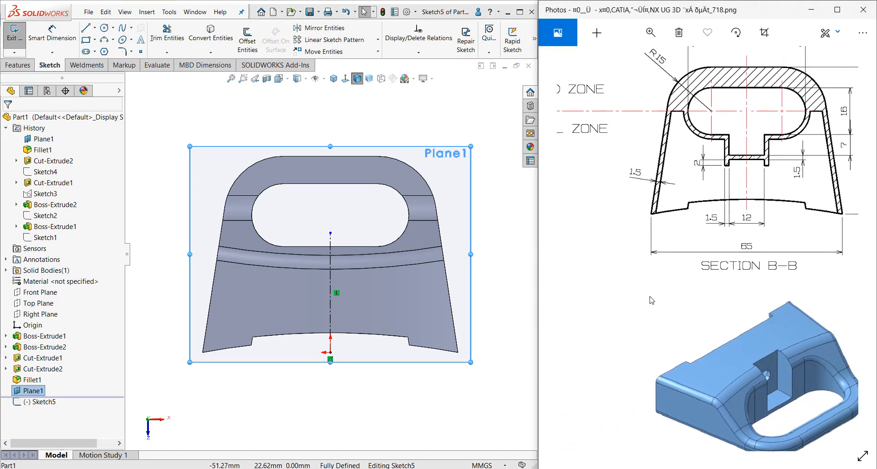
scroll(651, 300, up, 2)
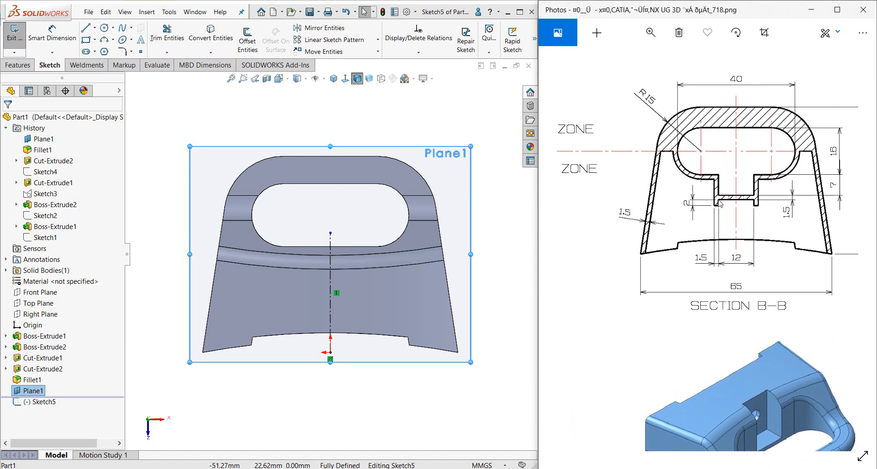
click(94, 28)
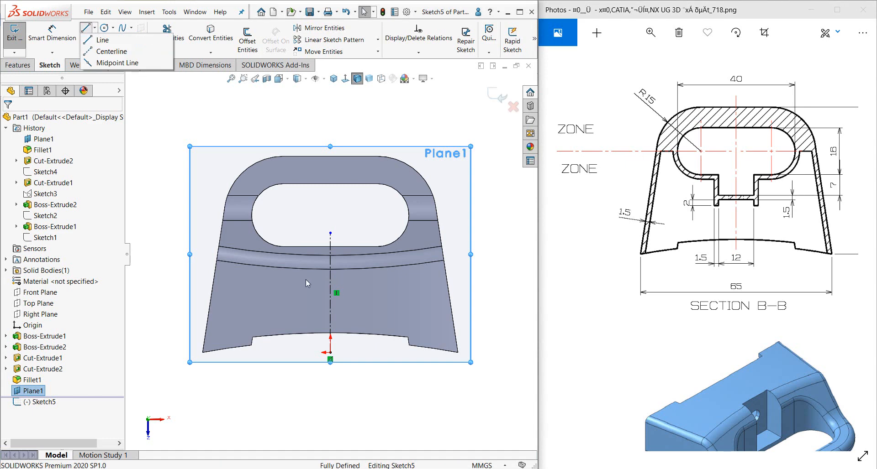
click(102, 40)
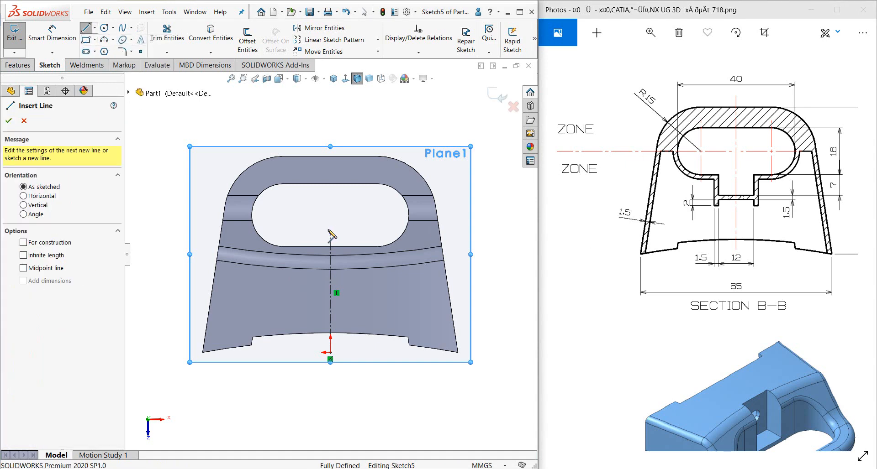
drag(301, 277, 362, 278)
key(Escape)
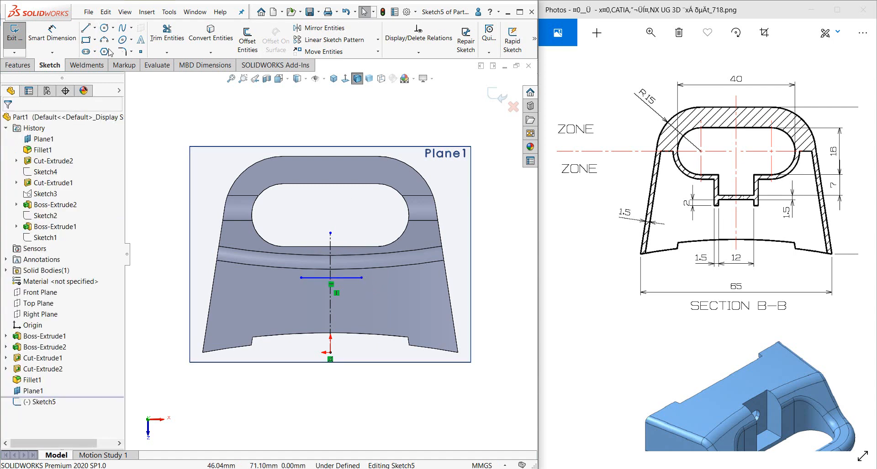
Draw vertical lines about 8 mm long connecting both ends of the horizontal line to the slot's straight lower edge
click(85, 29)
click(361, 278)
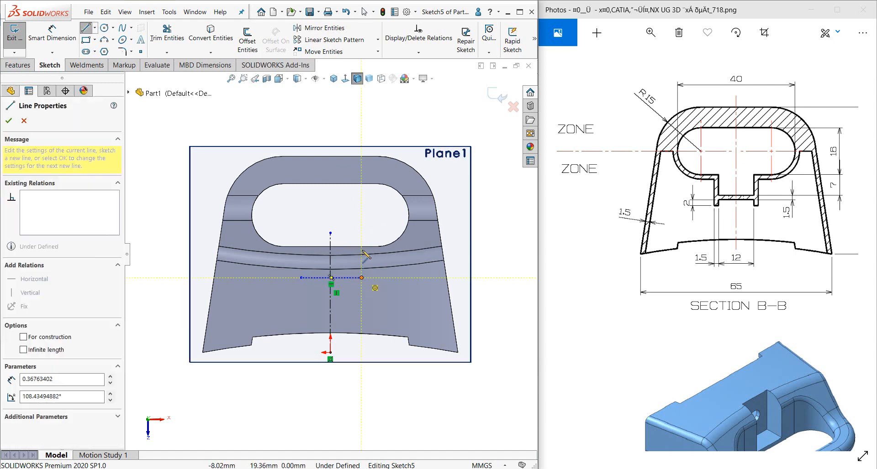
click(301, 246)
click(302, 277)
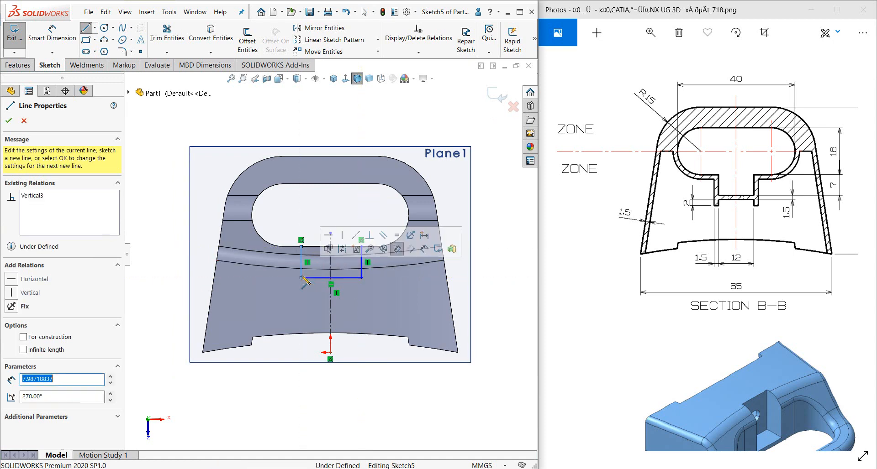
key(Escape)
Dimension the notch's horizontal line to 12 mm
key(d)
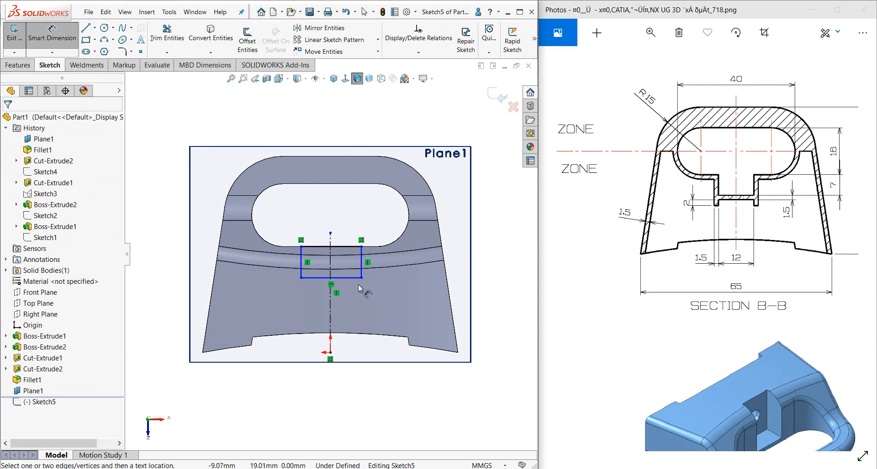
click(349, 278)
click(395, 290)
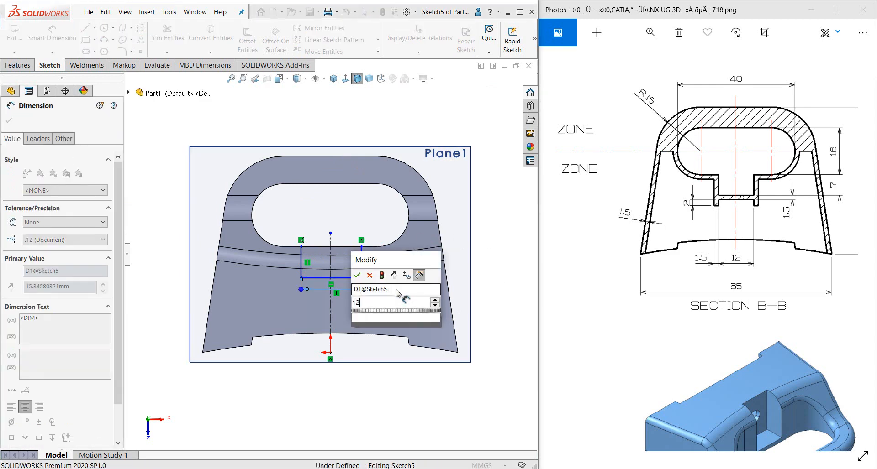
text(12)
key(Return)
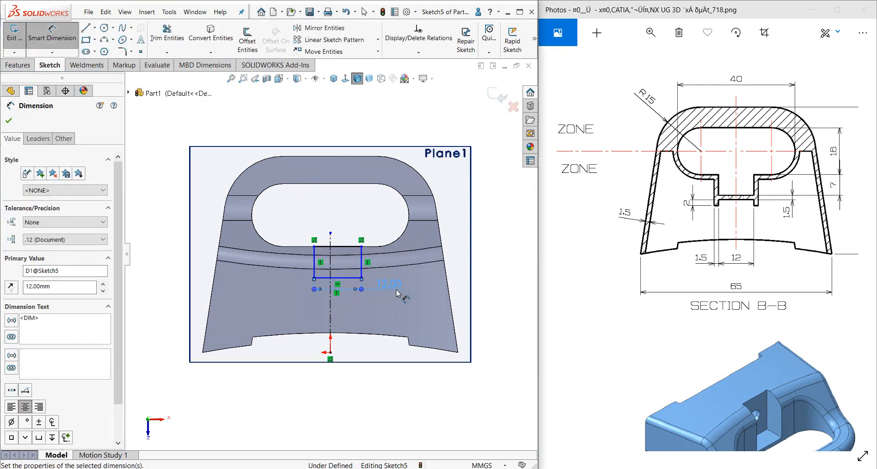
key(Escape)
Shorten the centerline and constrain its free endpoint to the midpoint of the notch's horizontal line
scroll(356, 283, down, 2)
click(333, 274)
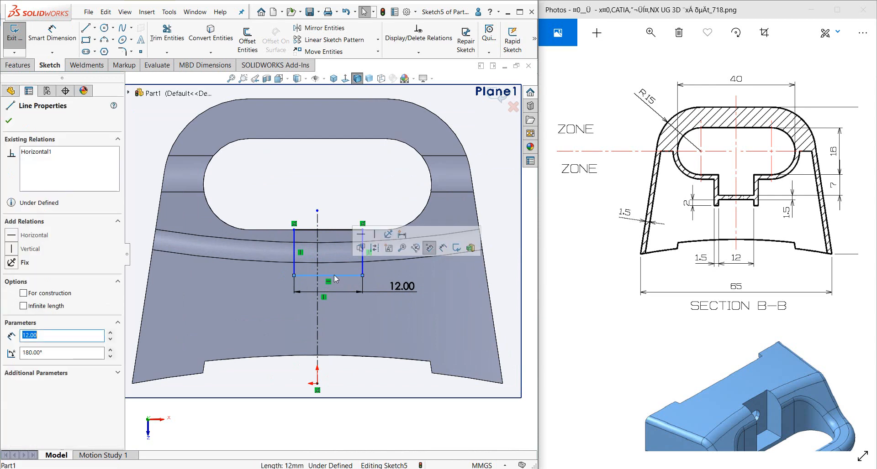
click(317, 211)
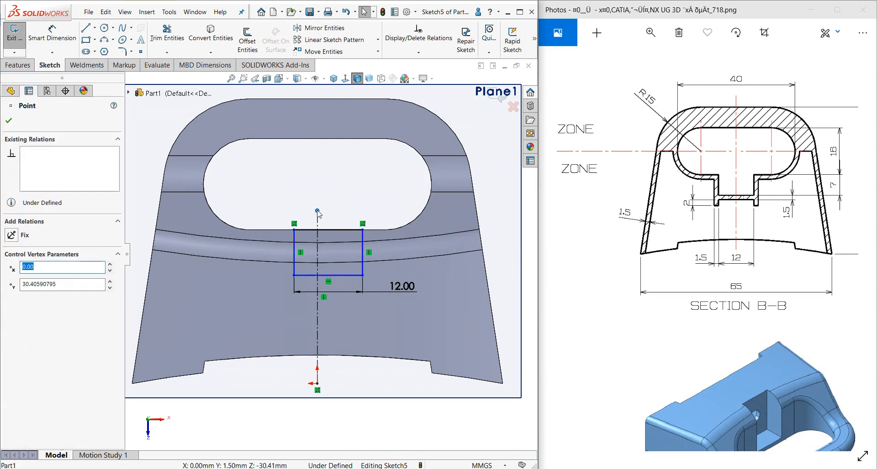
drag(318, 211, 317, 284)
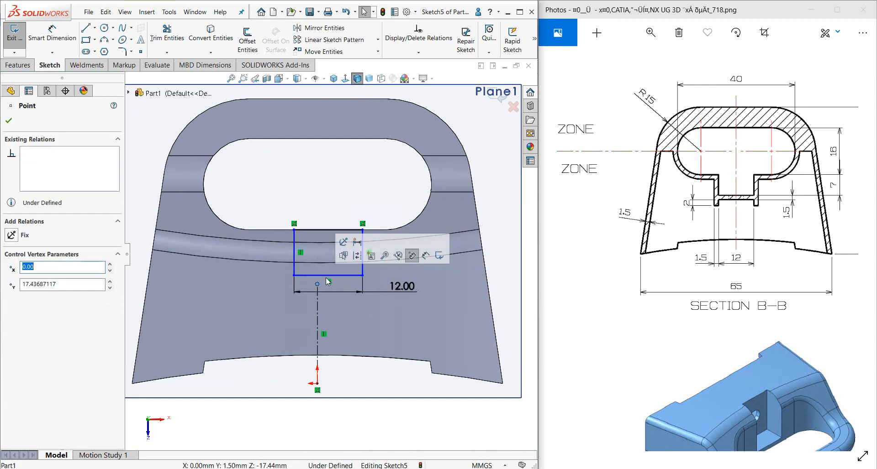
ctrl+click(327, 275)
click(356, 235)
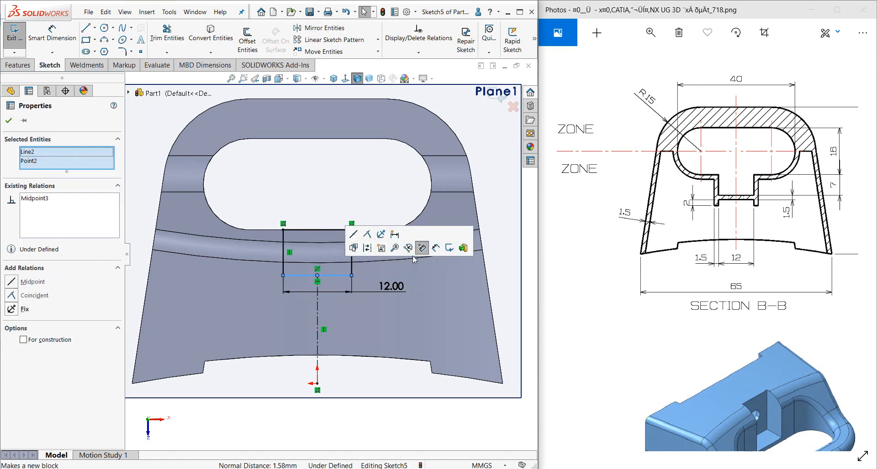
click(499, 223)
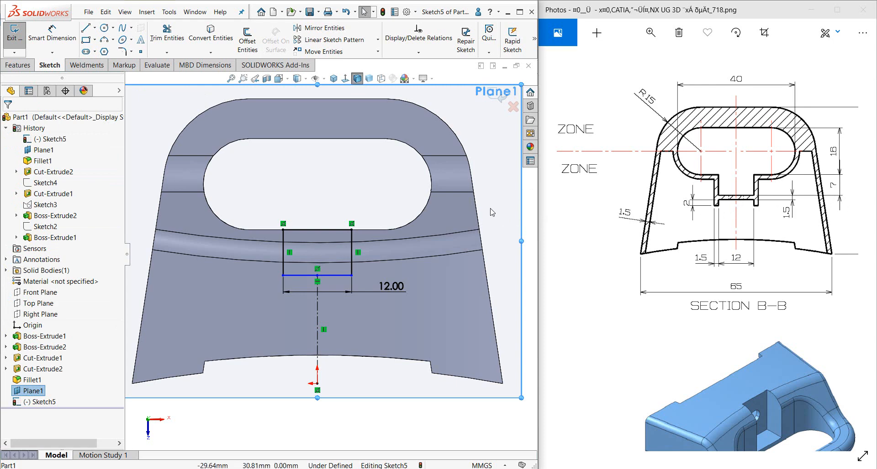
Dimension the notch's vertical side to 7 mm
key(d)
click(351, 243)
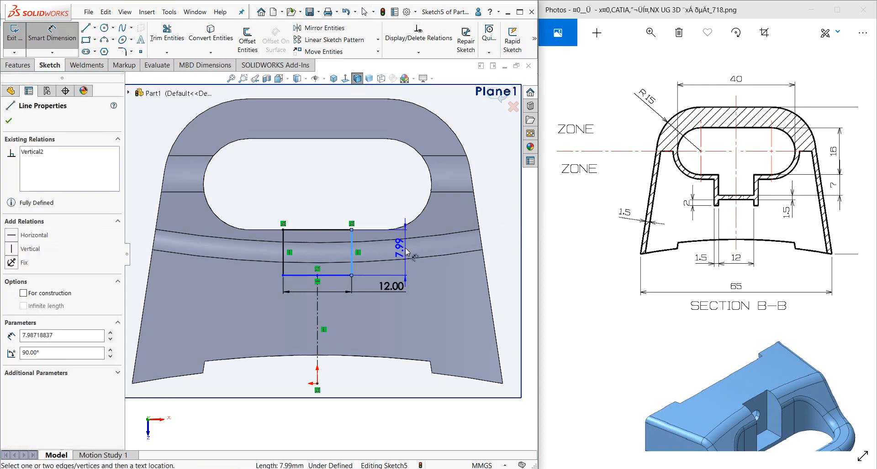
click(398, 250)
text(7.00mm)
key(Return)
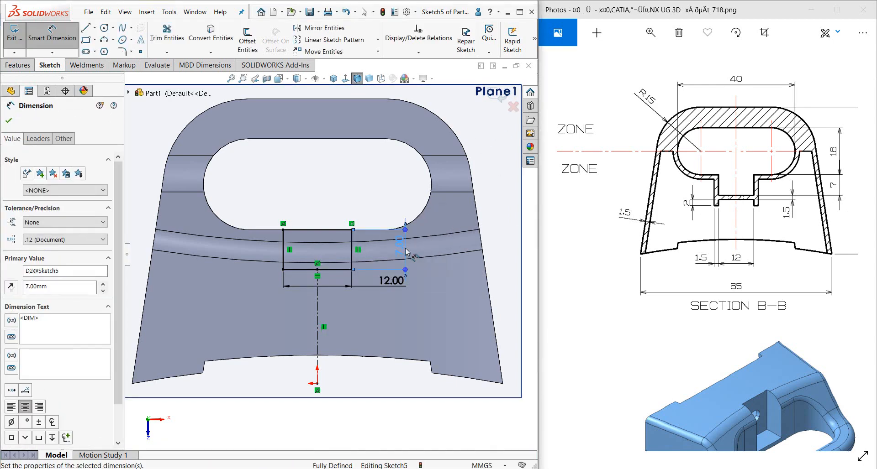
key(Escape)
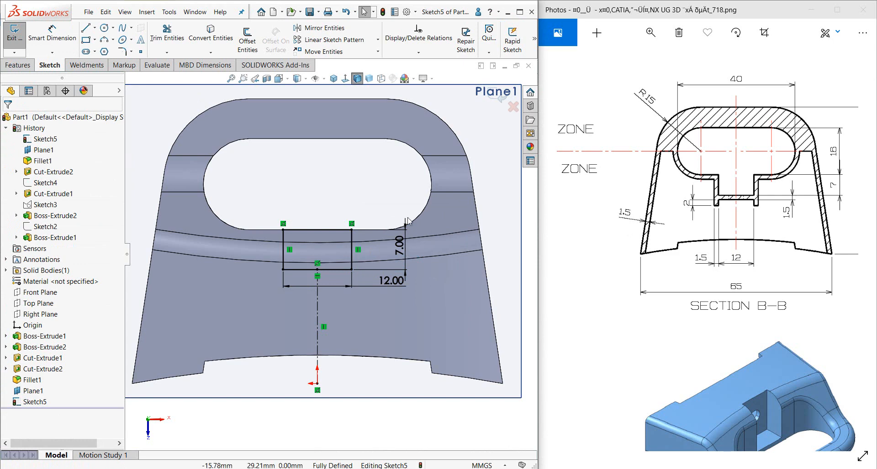
Cut-extrude the 12 by 7 mm notch sketch from the offset plane with the Through All end condition
click(333, 81)
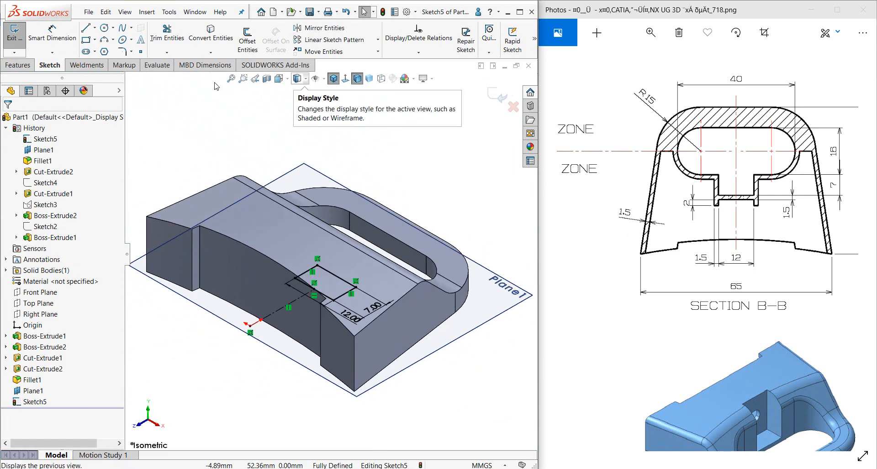
click(25, 65)
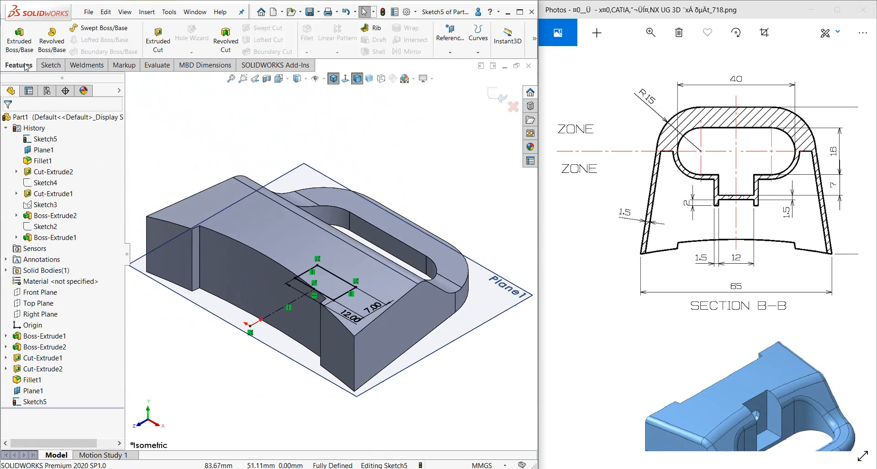
click(157, 41)
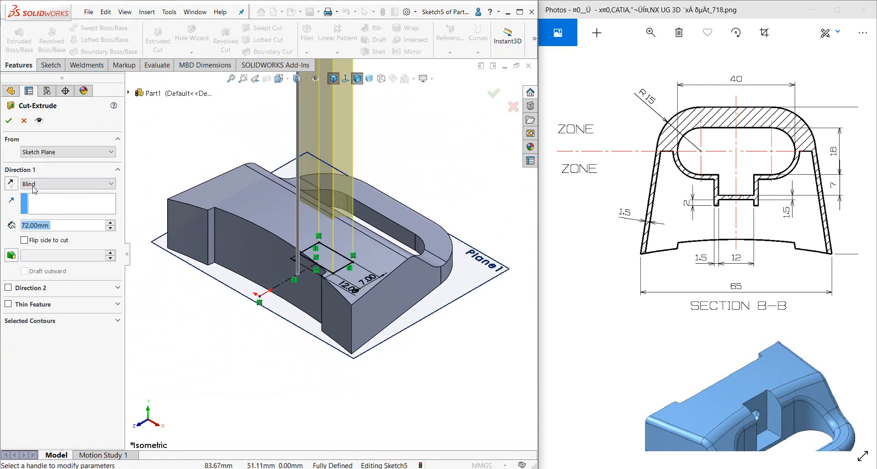
click(33, 184)
click(36, 198)
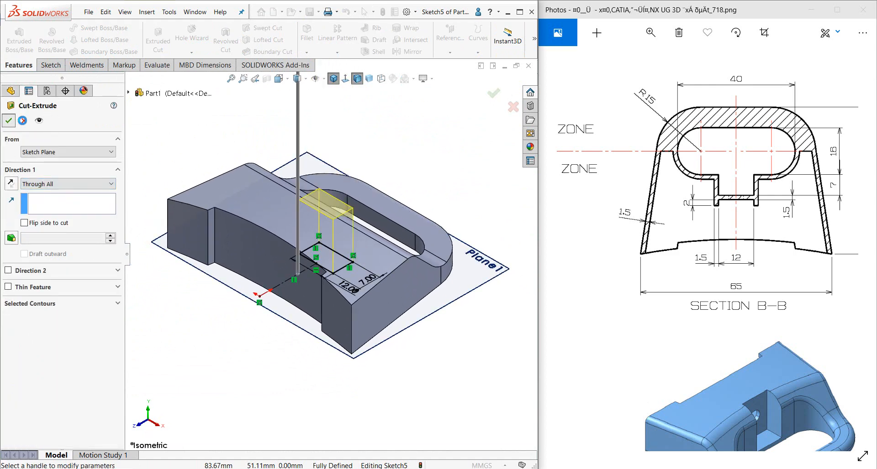
click(8, 121)
middle_drag(415, 170, 315, 199)
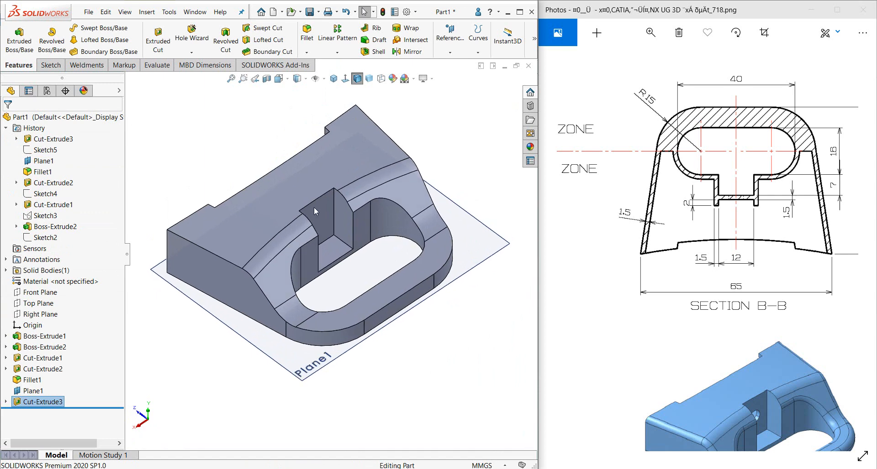
Start a 2 mm symmetric fillet on the tangent chain of upper outer edges along the body and handle
scroll(319, 256, down, 2)
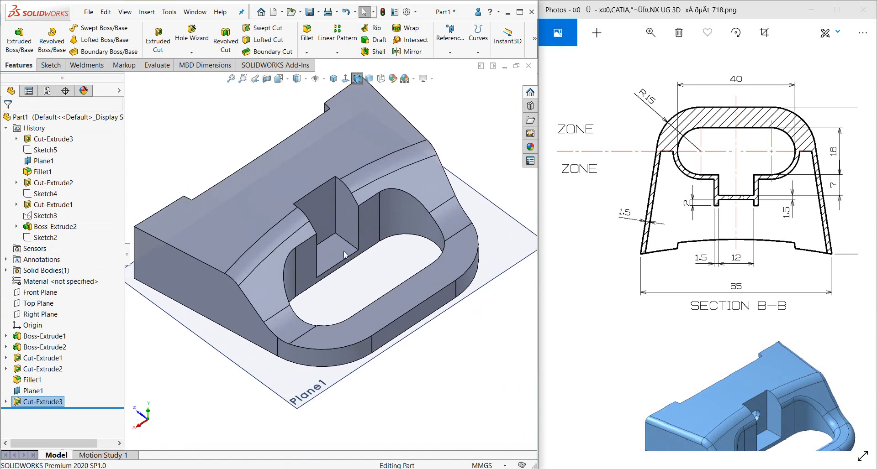
scroll(345, 256, up, 2)
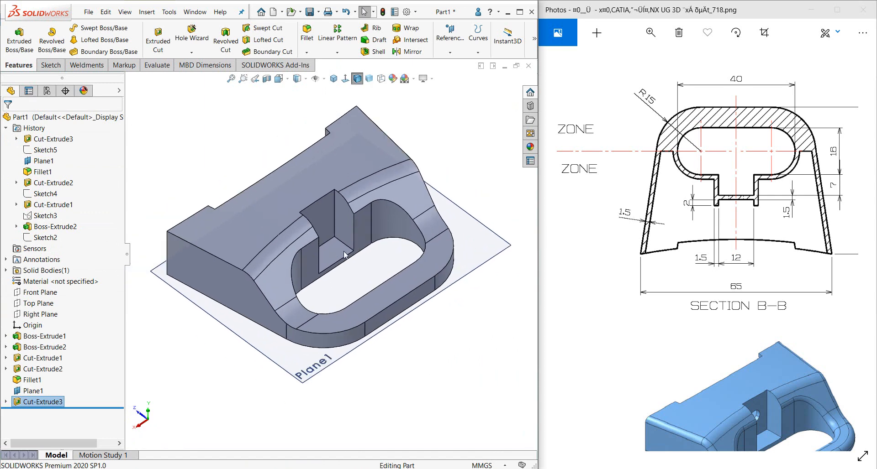
drag(677, 345, 664, 184)
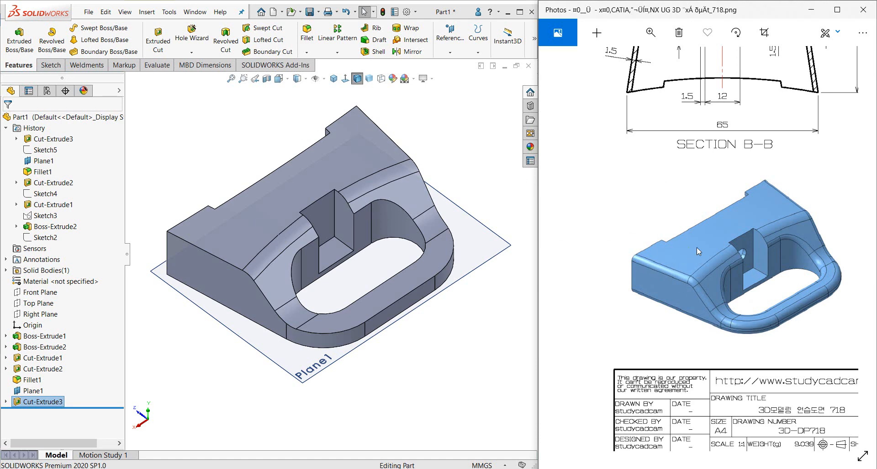
mouse_move(573, 92)
mouse_down()
mouse_move(736, 295)
mouse_move(646, 268)
mouse_move(686, 324)
mouse_move(676, 285)
mouse_move(722, 210)
mouse_up()
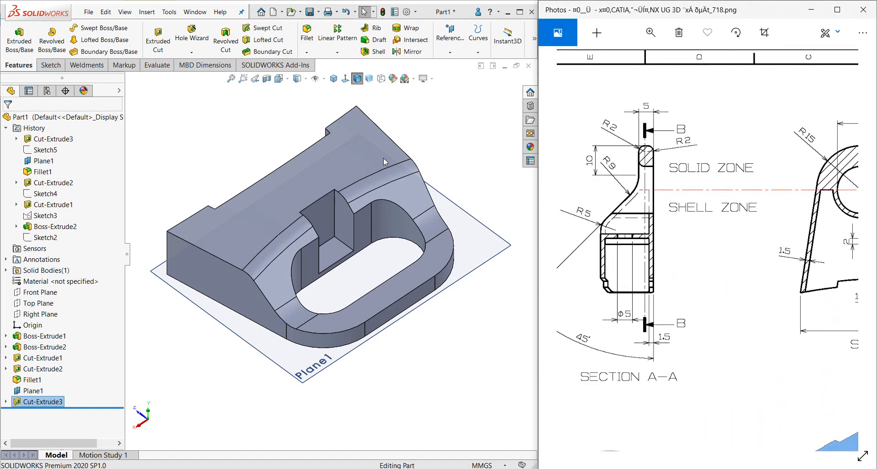
click(305, 42)
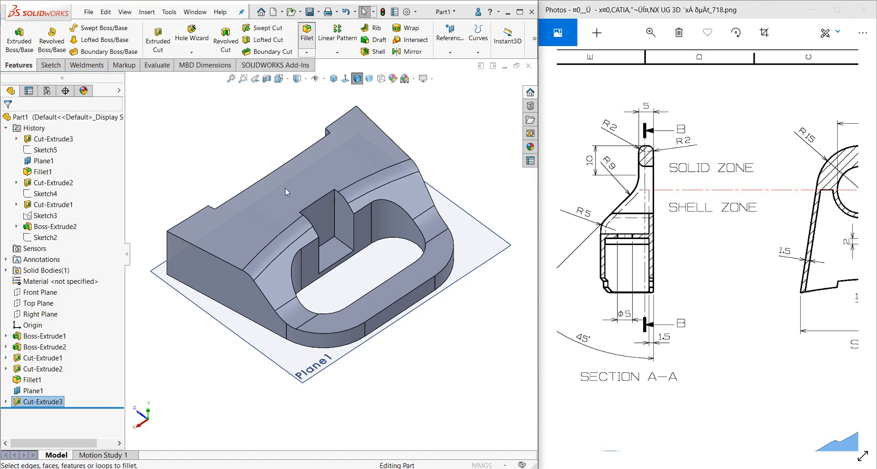
click(260, 290)
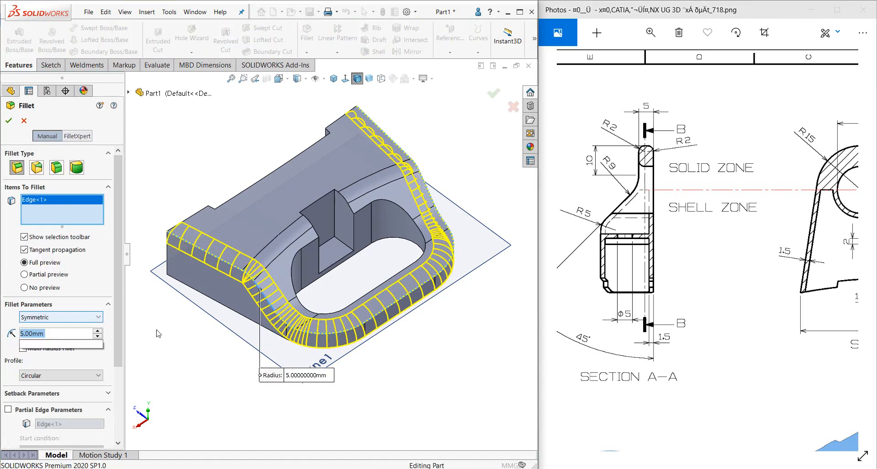
text(2)
key(Return)
Add the lower outer edge chain and the slot's upper rim to the 2 mm fillet and apply it
click(249, 321)
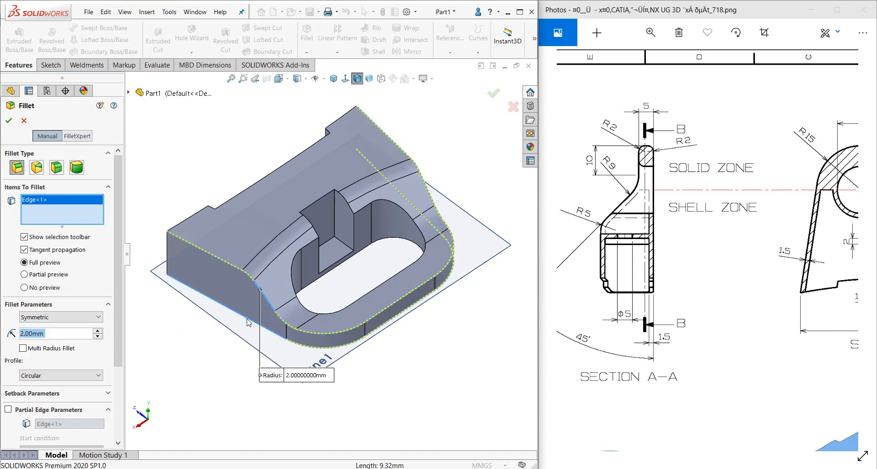
click(291, 276)
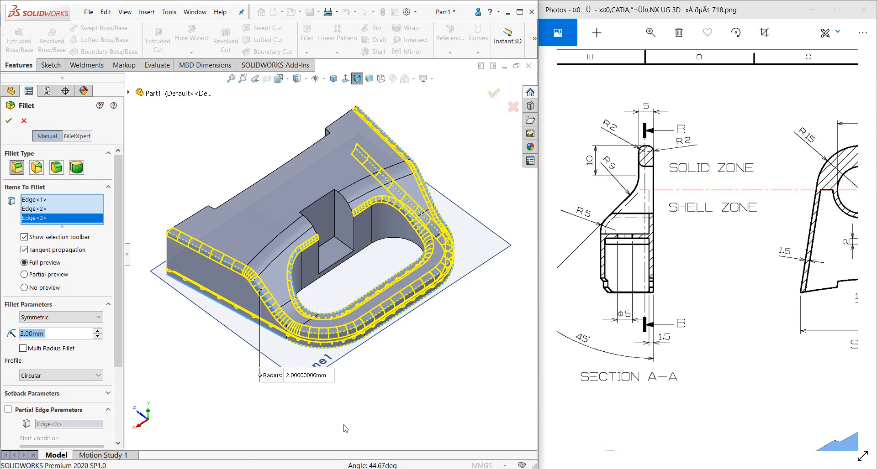
click(685, 292)
scroll(689, 288, down, 10)
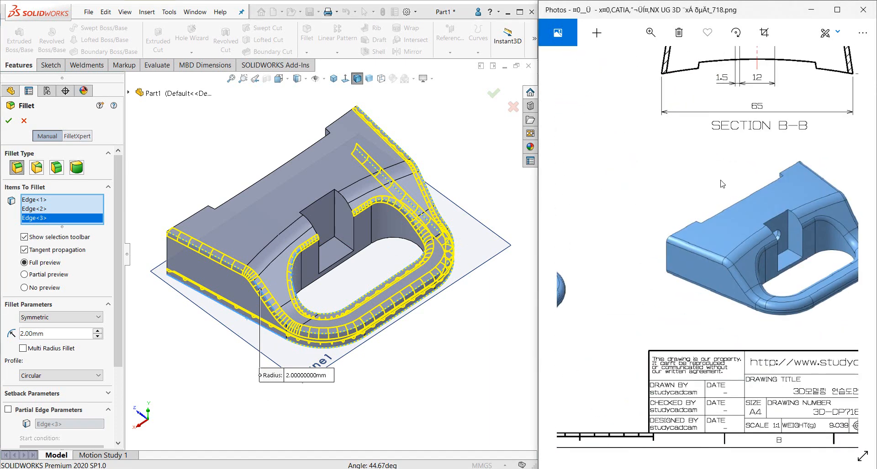
drag(697, 274, 714, 304)
drag(656, 276, 720, 292)
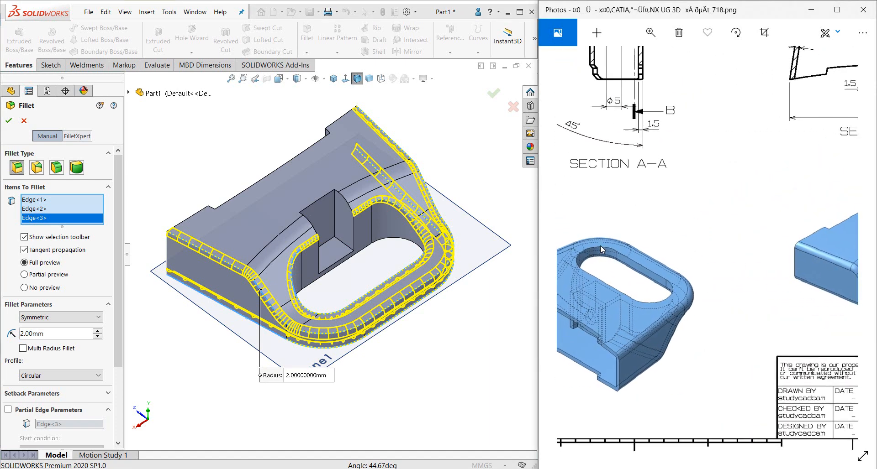
drag(743, 238, 541, 245)
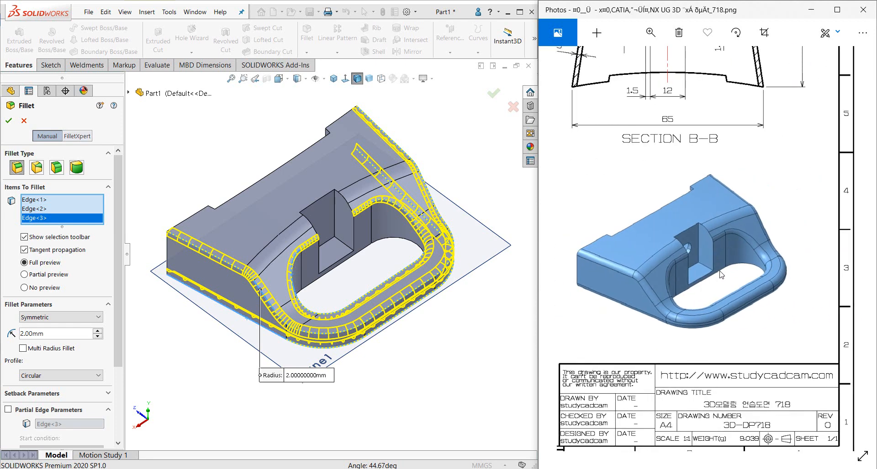
click(8, 121)
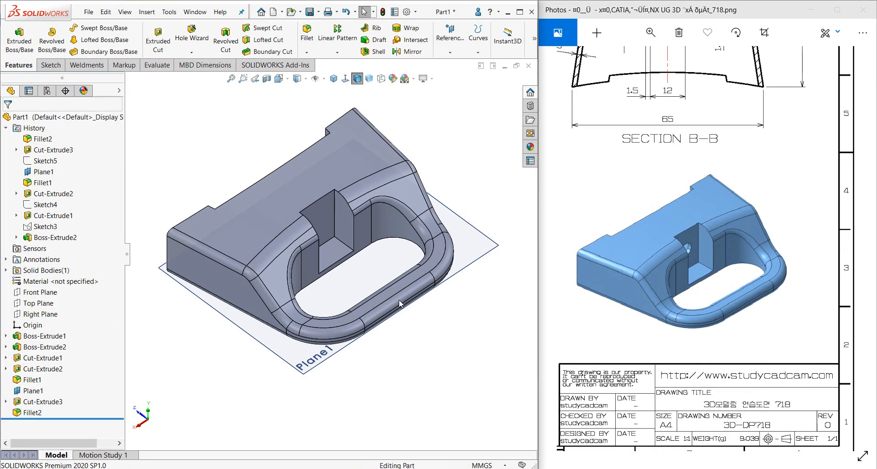
Hide the offset reference plane in the model view
middle_drag(400, 304, 481, 315)
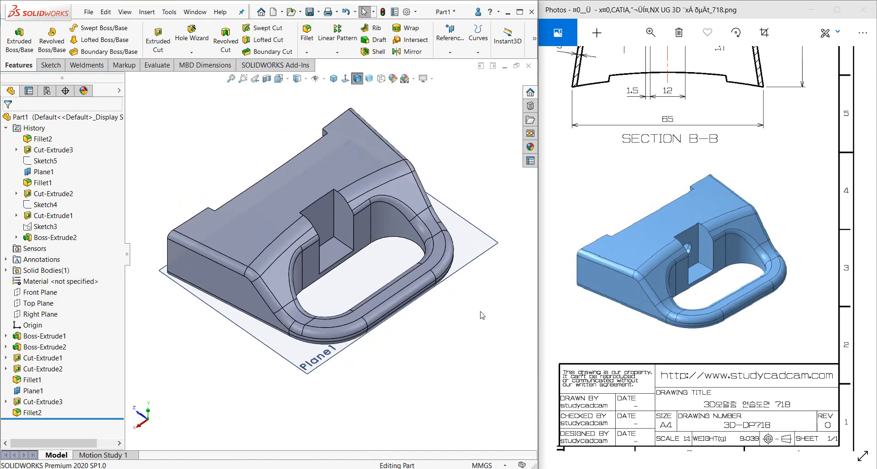
click(482, 250)
click(521, 231)
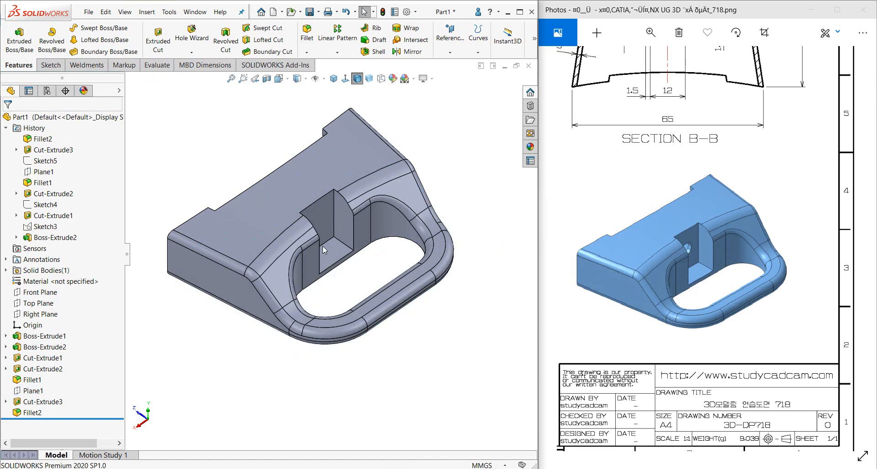
scroll(321, 246, up, 2)
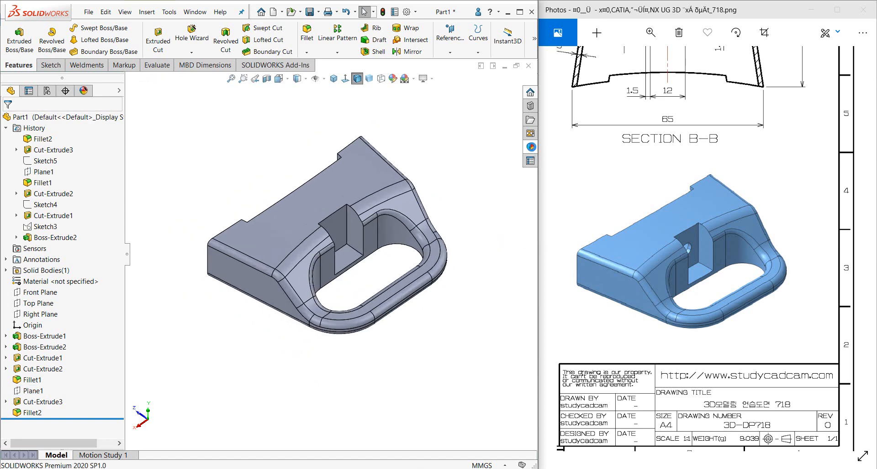
click(530, 147)
click(470, 94)
right_click(454, 94)
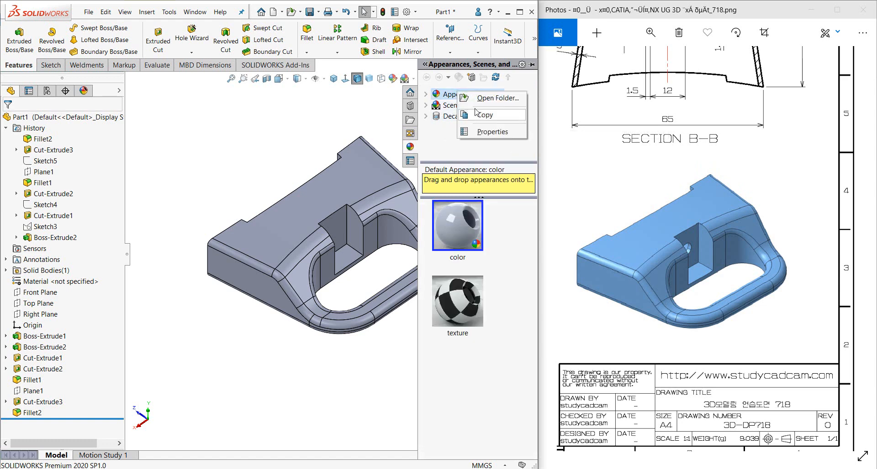
click(464, 234)
right_click(464, 234)
click(484, 237)
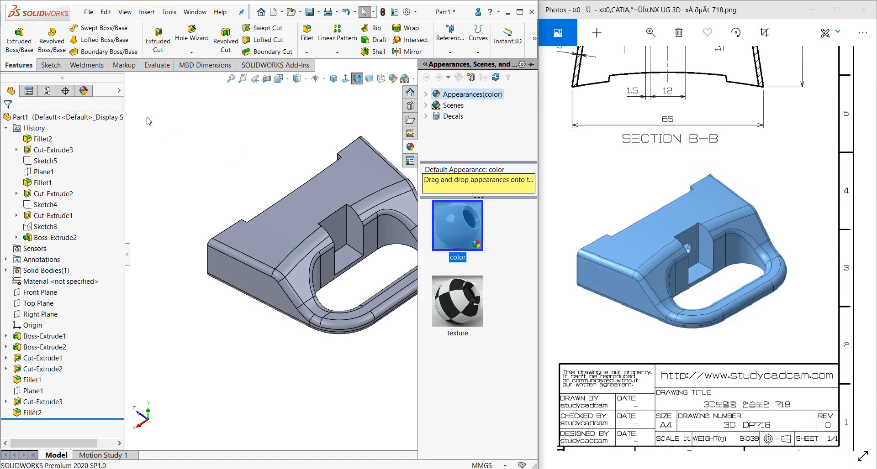
Edit the whole part's colour appearance and change it to a medium blue
click(83, 90)
right_click(28, 150)
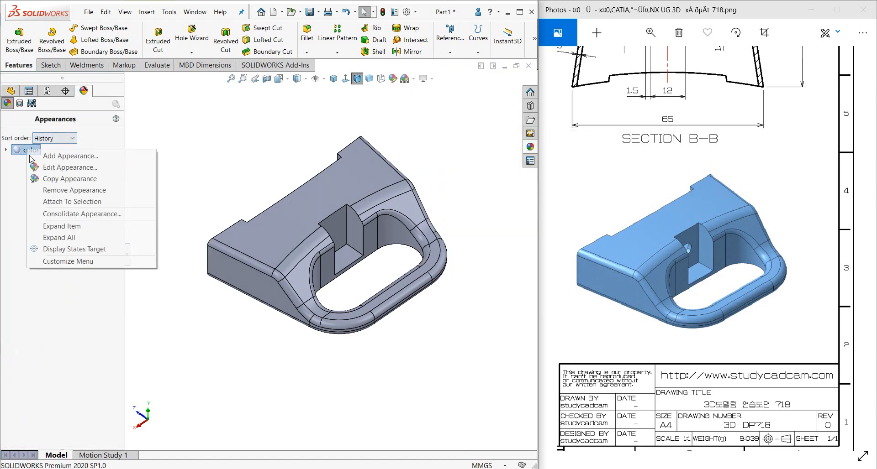
click(42, 171)
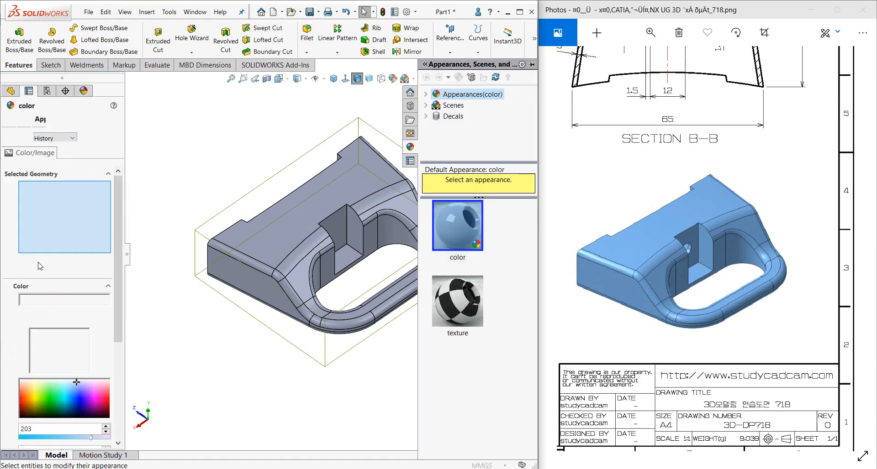
click(71, 341)
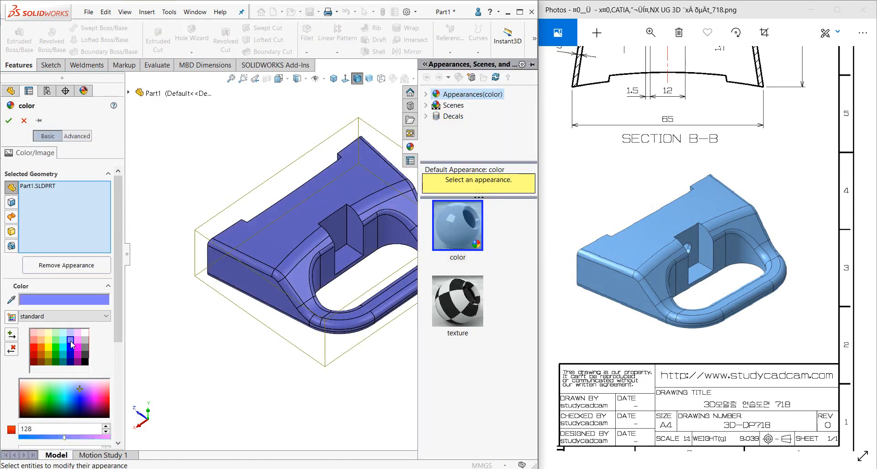
click(73, 392)
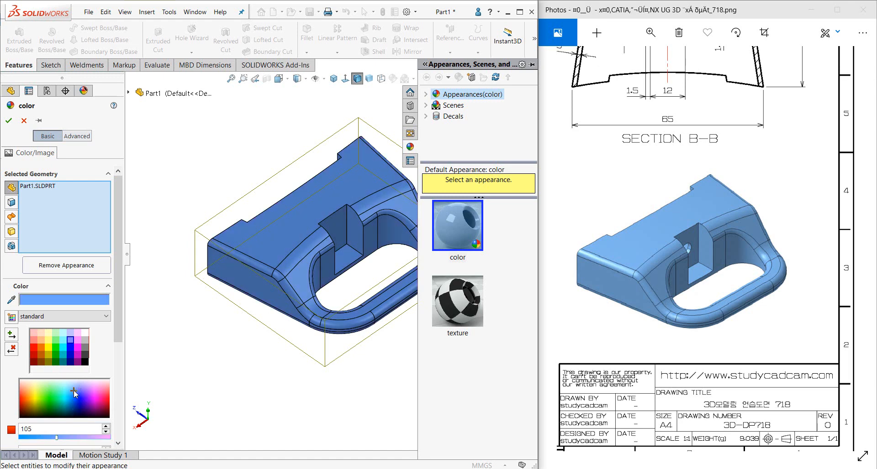
click(8, 120)
scroll(233, 283, down, 2)
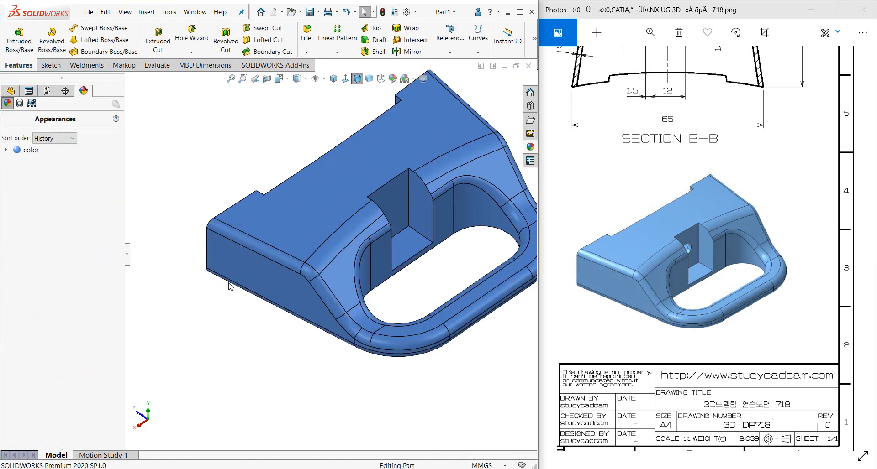
mouse_move(231, 286)
middle_down()
mouse_move(224, 284)
mouse_move(238, 282)
middle_up()
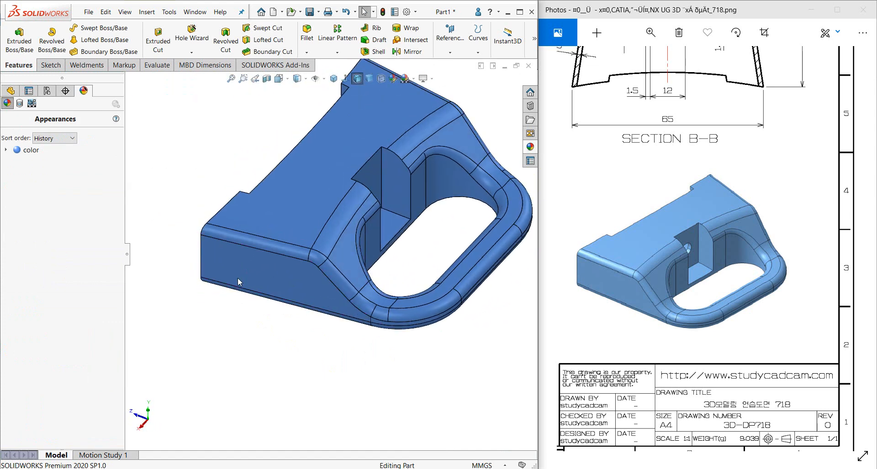
click(338, 87)
mouse_move(441, 206)
middle_down()
mouse_move(343, 212)
mouse_move(340, 220)
middle_up()
Start a Shell and pick the five faces of the curved, stepped open end as faces to remove
mouse_move(642, 150)
mouse_down()
mouse_move(685, 269)
mouse_move(686, 302)
mouse_move(677, 300)
mouse_move(665, 210)
mouse_move(674, 294)
mouse_up()
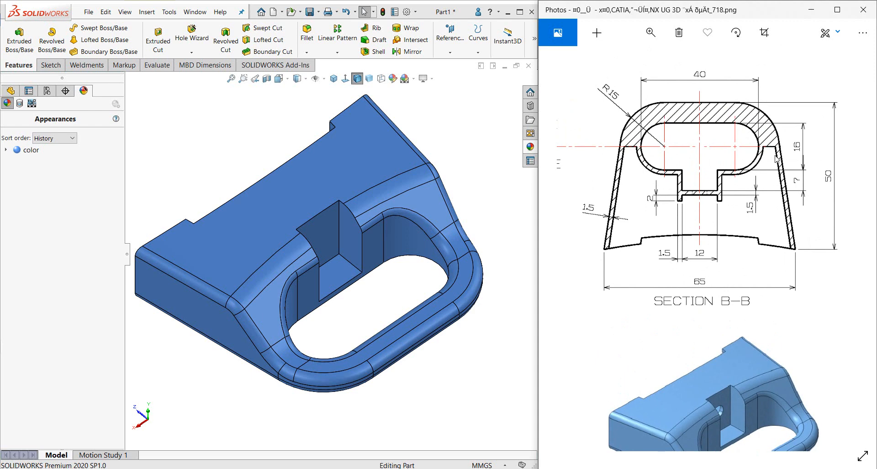
middle_drag(384, 215, 386, 73)
click(374, 52)
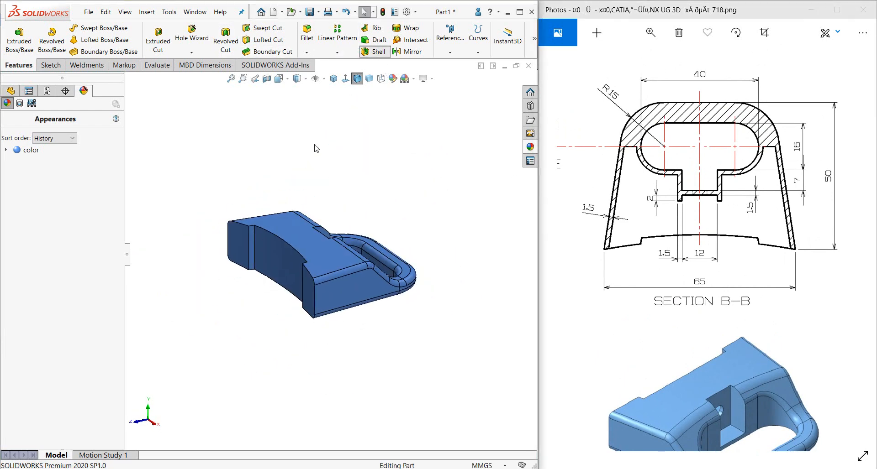
click(270, 256)
scroll(256, 248, down, 3)
click(256, 247)
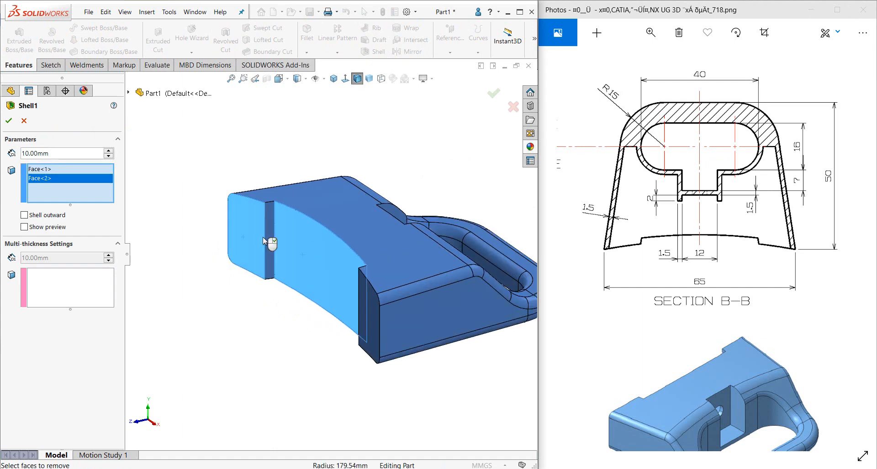
click(267, 240)
click(371, 309)
middle_drag(371, 308, 404, 276)
click(393, 270)
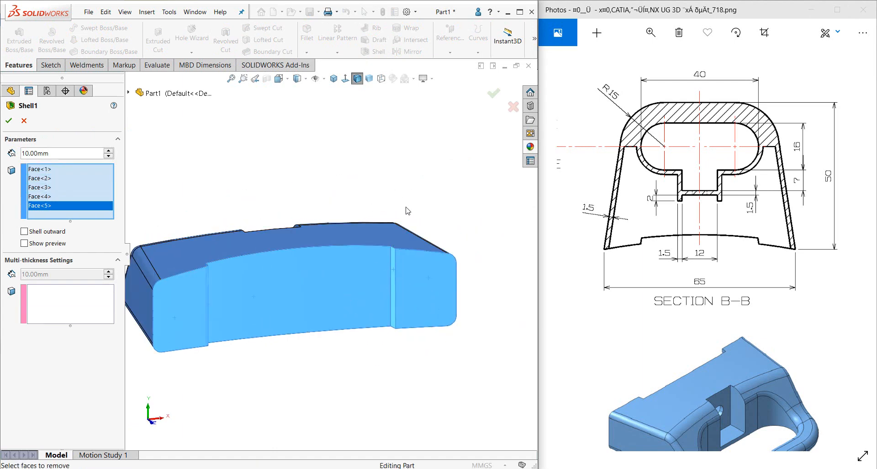
middle_drag(407, 209, 276, 248)
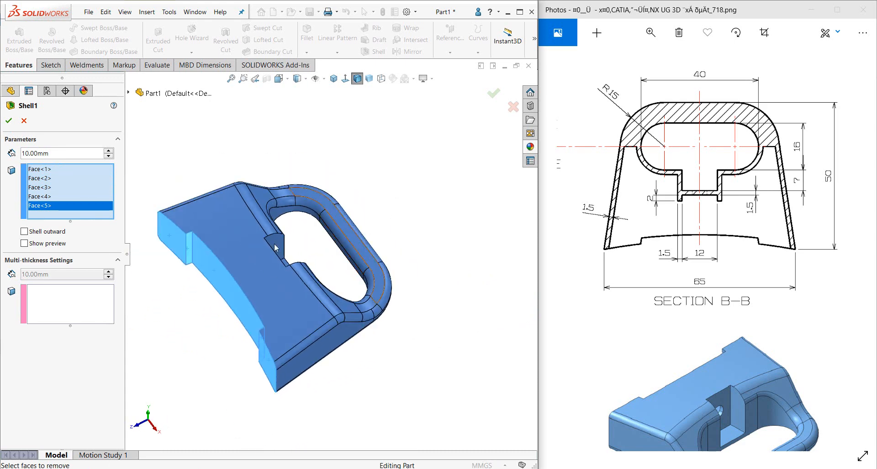
Set the shell wall thickness to 1.5 mm and apply the shell
double_click(52, 154)
text(1.)
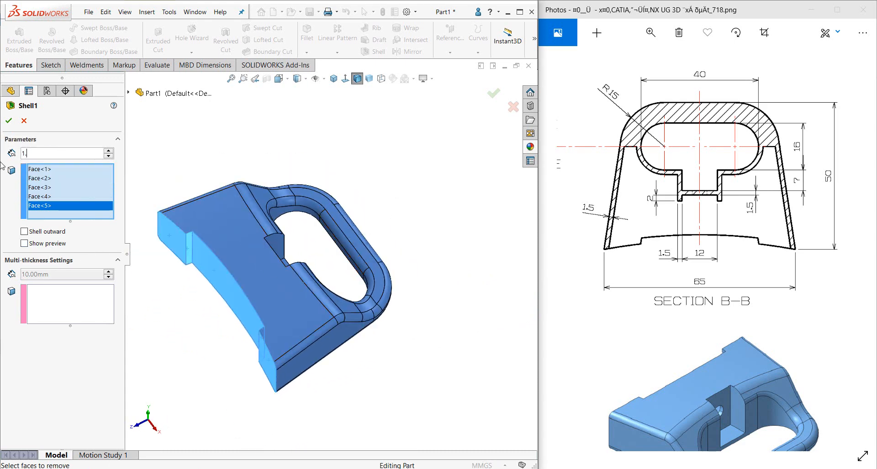
text(5)
click(7, 121)
middle_drag(223, 210, 215, 184)
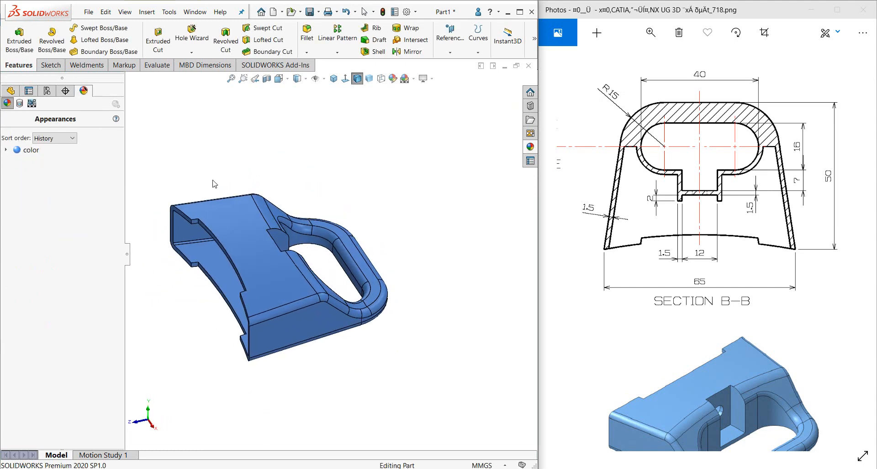
Section the part at the Right Plane, examine the handle's inner cross-section, and turn the section view off
click(267, 80)
click(57, 316)
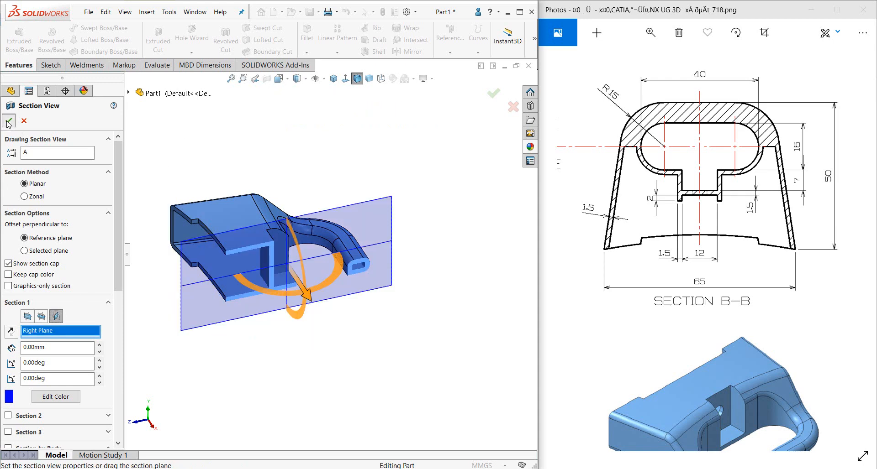
click(24, 120)
scroll(299, 295, down, 2)
key(ctrl+4)
scroll(377, 265, down, 6)
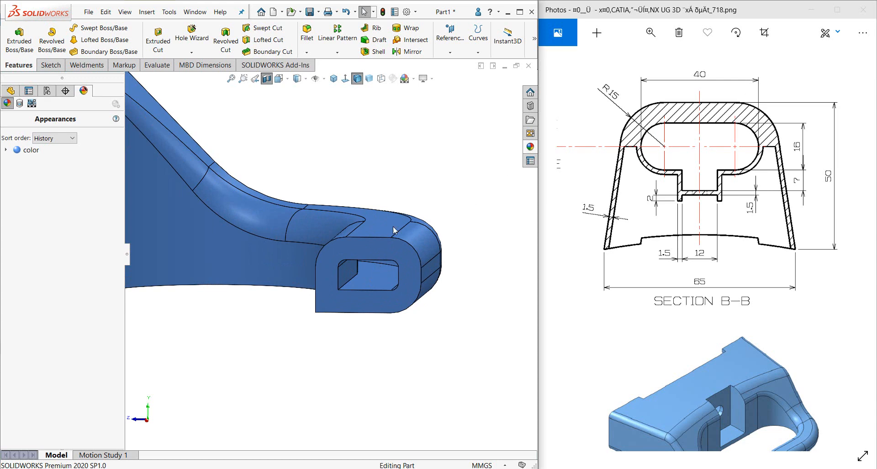
scroll(393, 226, up, 5)
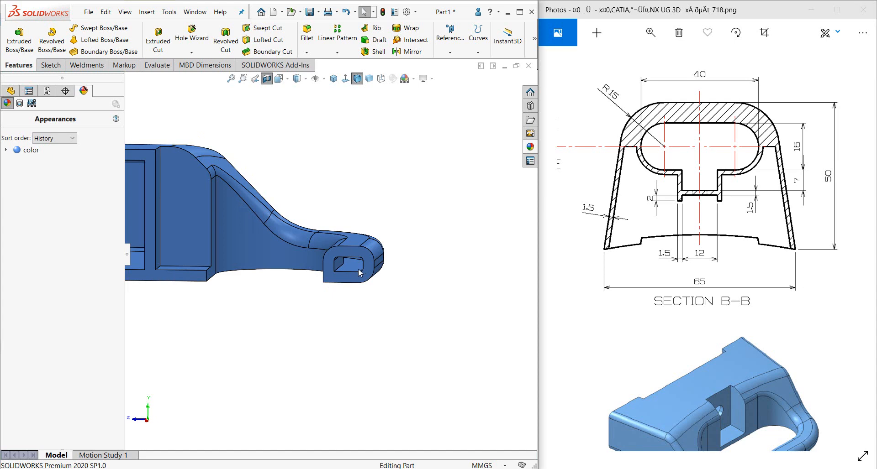
click(334, 78)
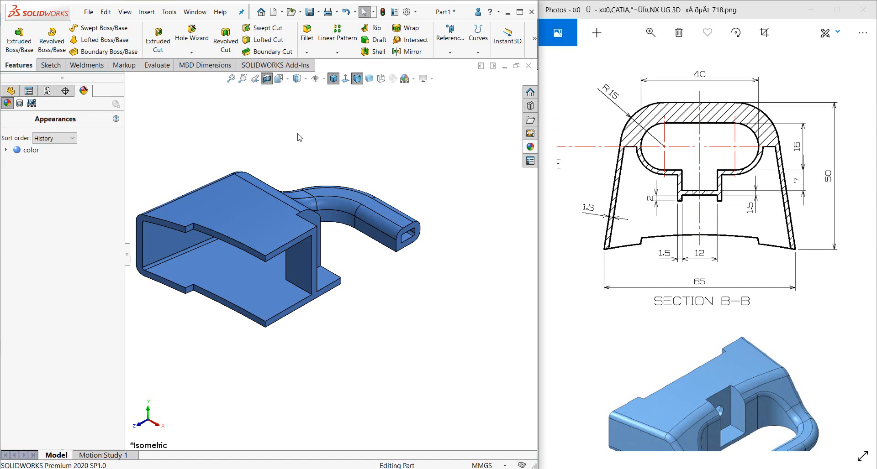
click(268, 80)
scroll(411, 160, up, 1)
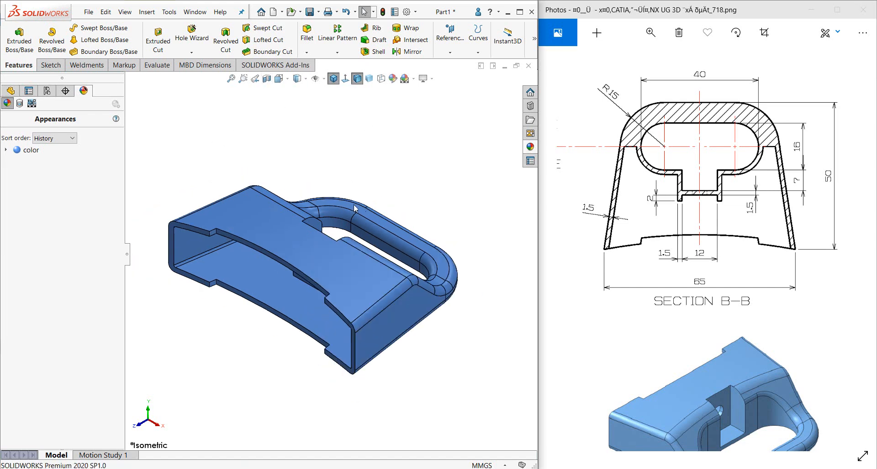
Roll the model back to before the shell and check the solid and shell zones in the reference drawing
middle_drag(381, 208, 276, 182)
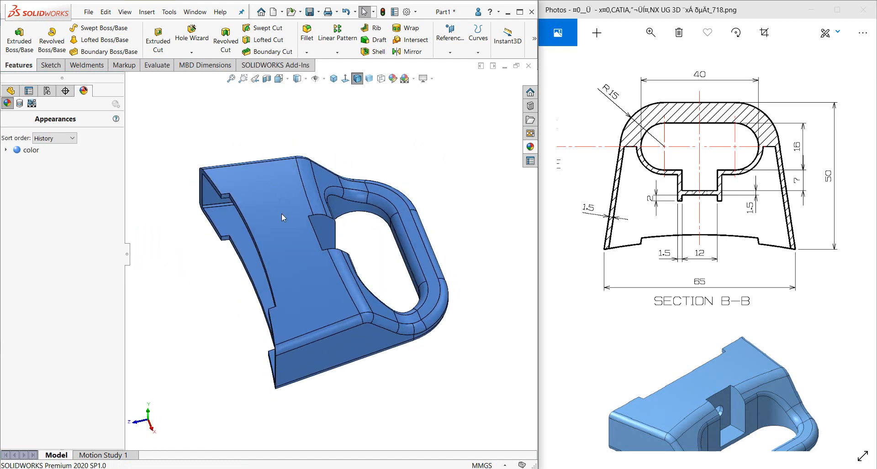
click(10, 90)
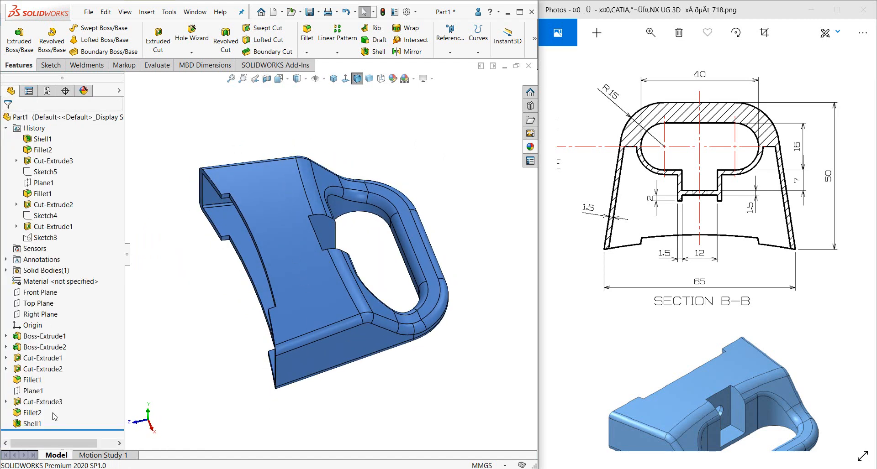
drag(61, 424, 62, 417)
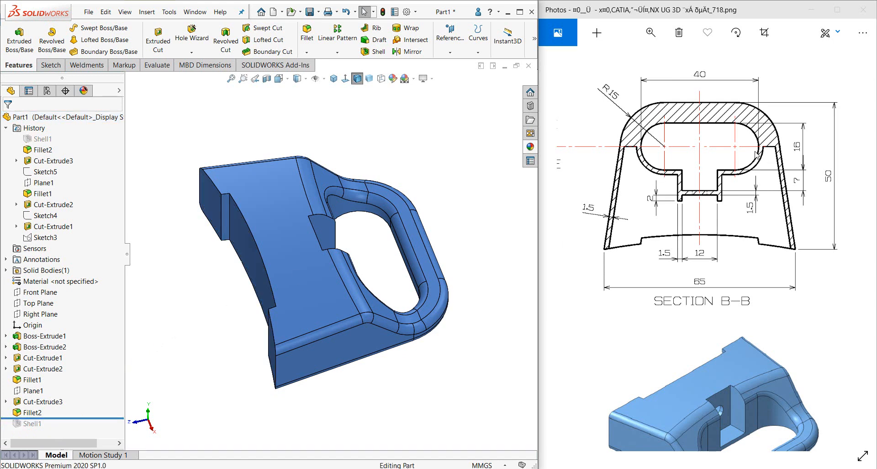
drag(648, 169, 740, 170)
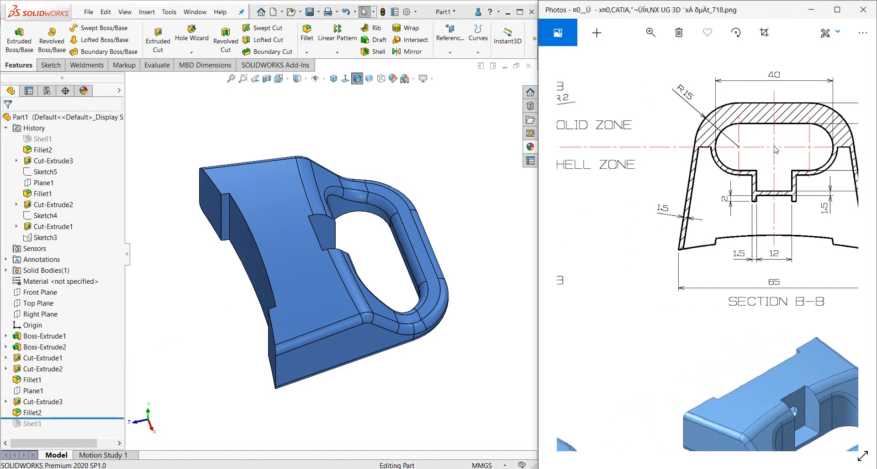
click(140, 224)
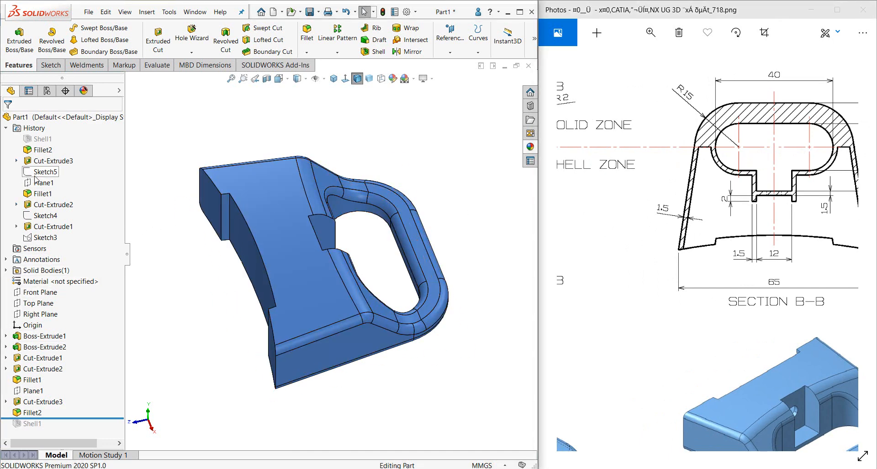
Collapse the History folder, expand Boss-Extrude1 and show its Sketch1 on the model
click(6, 128)
click(6, 227)
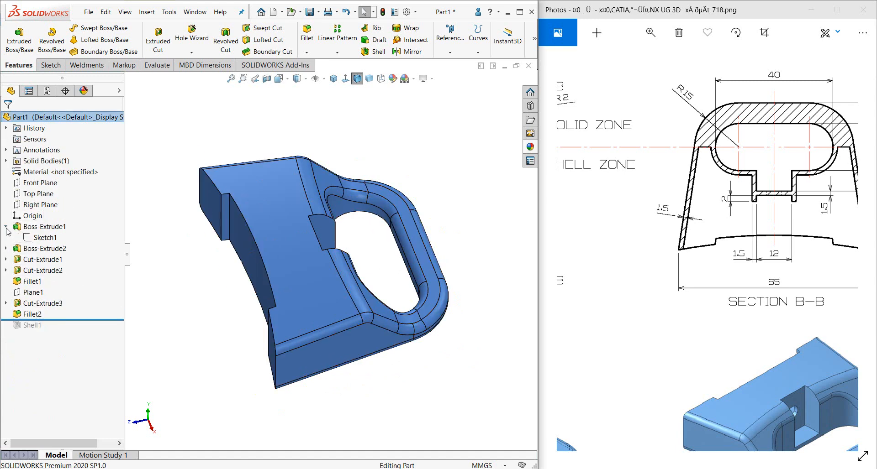
click(35, 240)
click(55, 231)
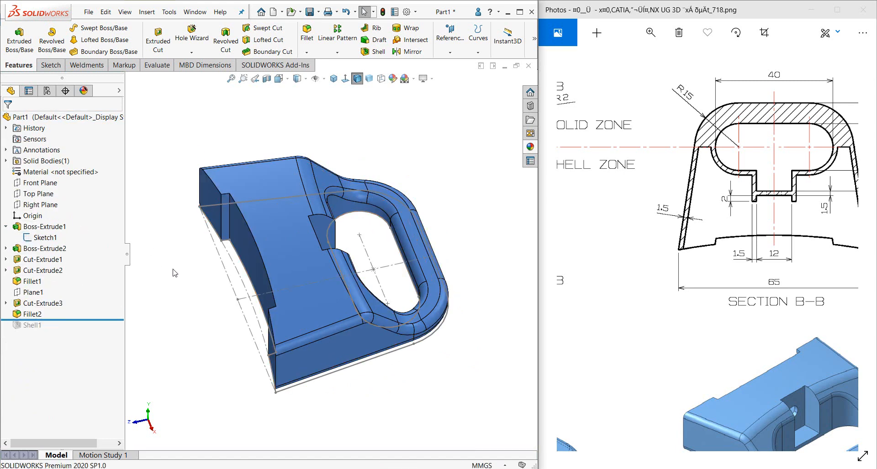
Create a reference plane parallel to the Front Plane through the slot's centre point in Sketch1
click(450, 39)
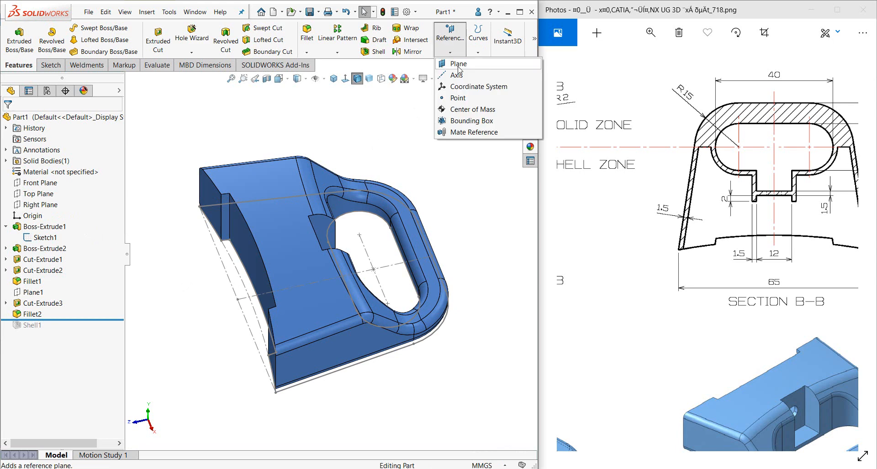
click(458, 64)
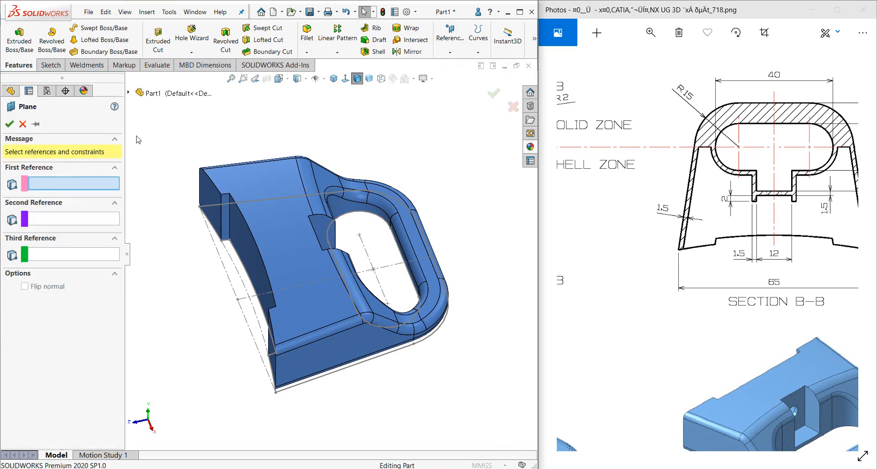
click(129, 93)
click(170, 159)
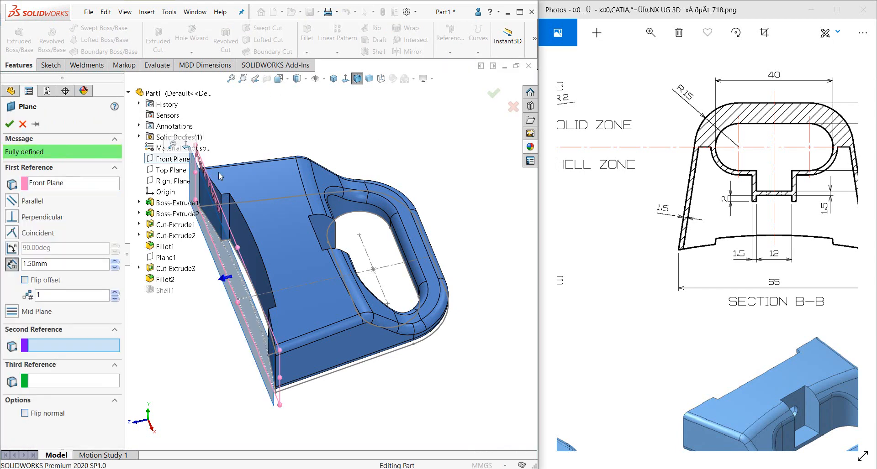
click(374, 270)
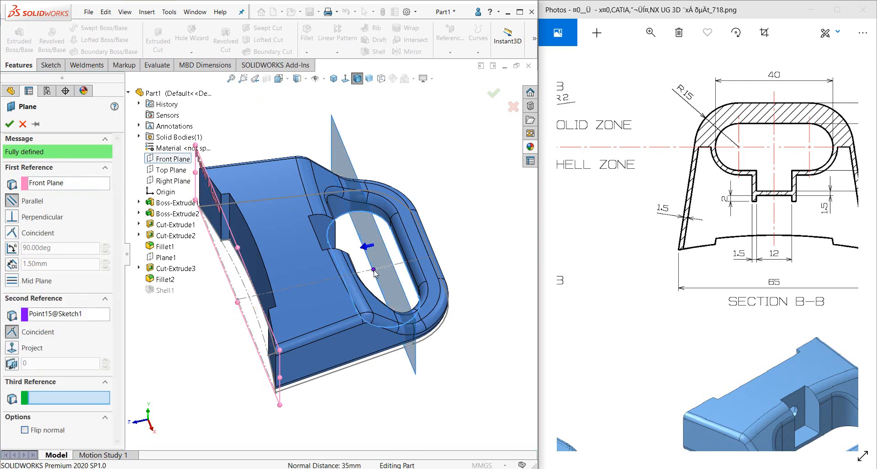
key(Return)
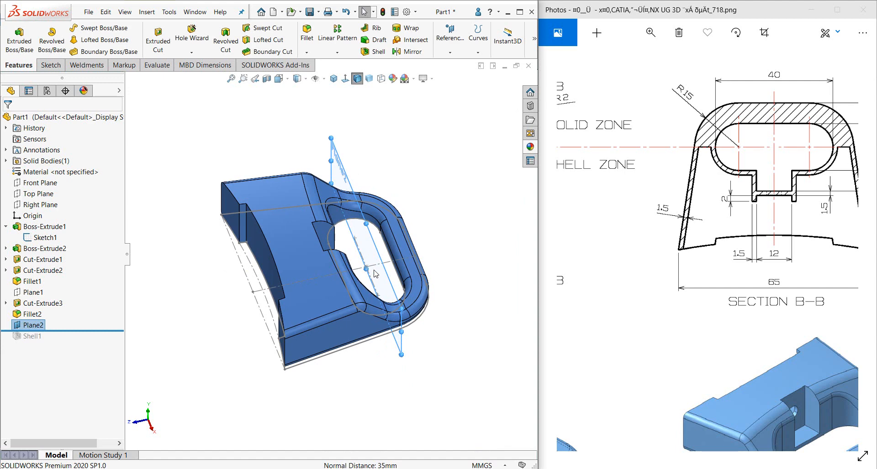
click(430, 154)
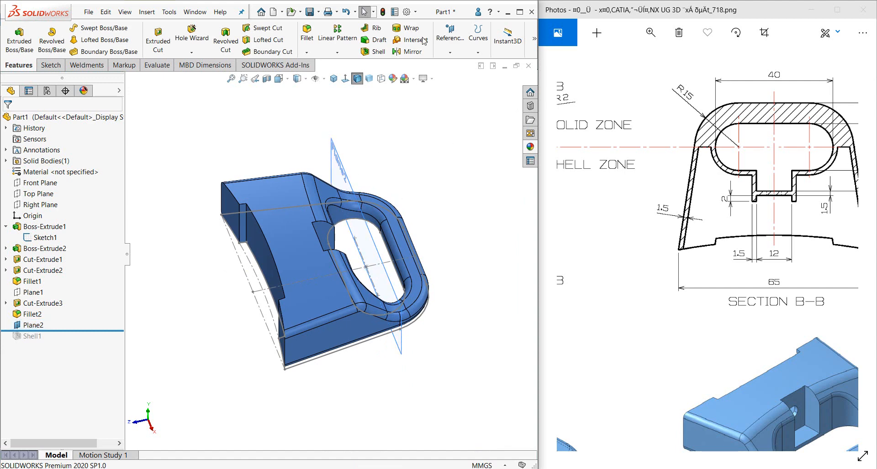
Create another reference plane offset 1.5 mm from the slot-centre plane, with the offset flipped toward the handle
click(450, 34)
click(457, 64)
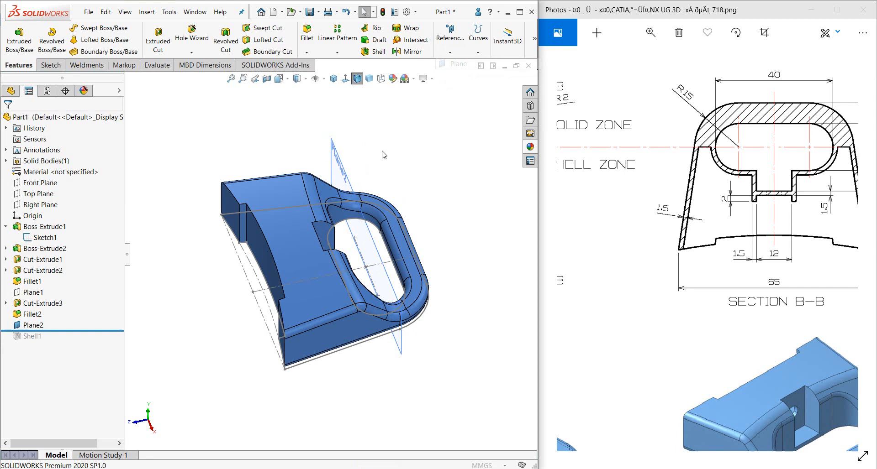
click(345, 173)
click(24, 280)
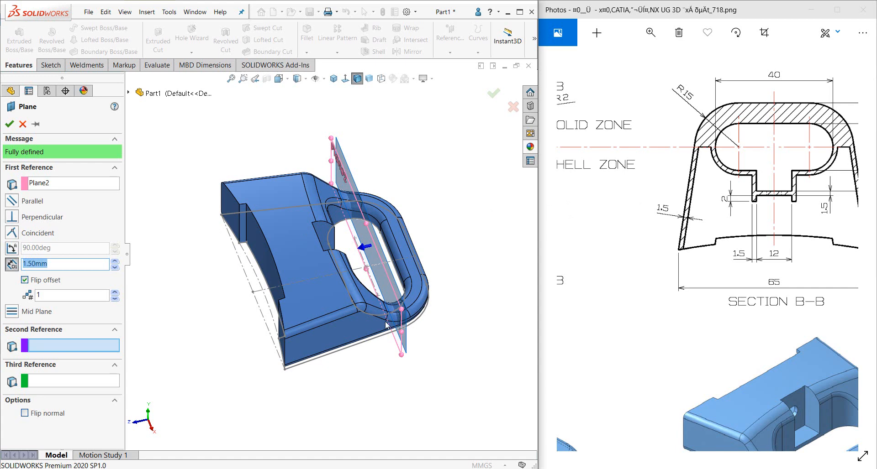
click(9, 124)
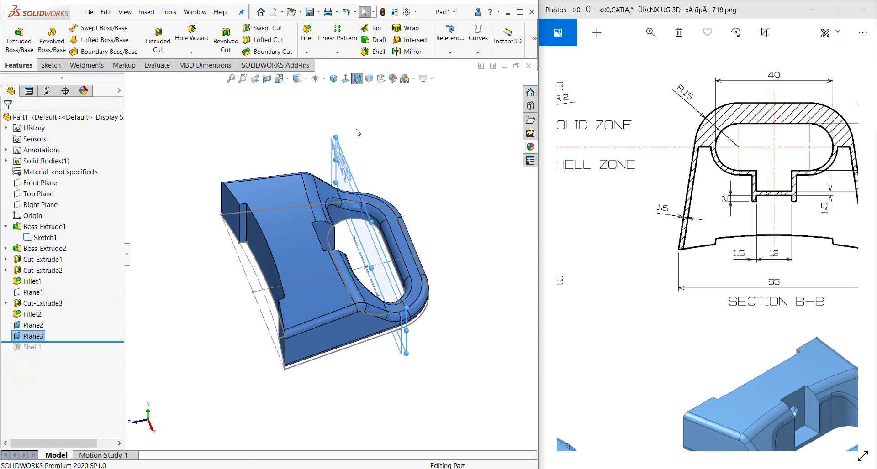
Hide the slot-centre plane and Sketch1, keeping the offset plane visible in the isometric view
click(332, 148)
click(383, 121)
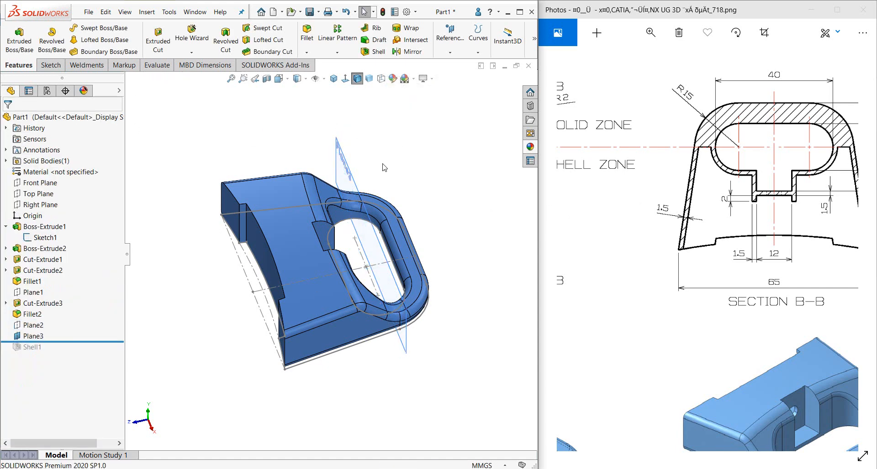
click(338, 80)
click(44, 238)
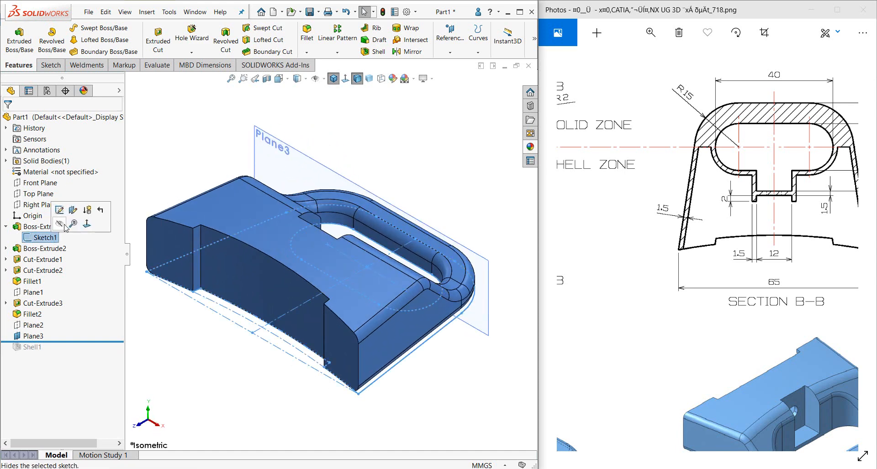
click(73, 223)
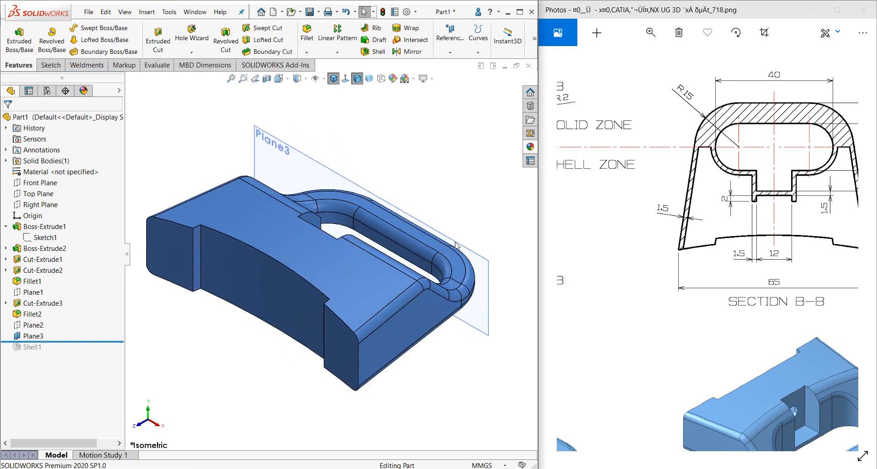
middle_drag(455, 246, 432, 244)
click(431, 244)
key(Escape)
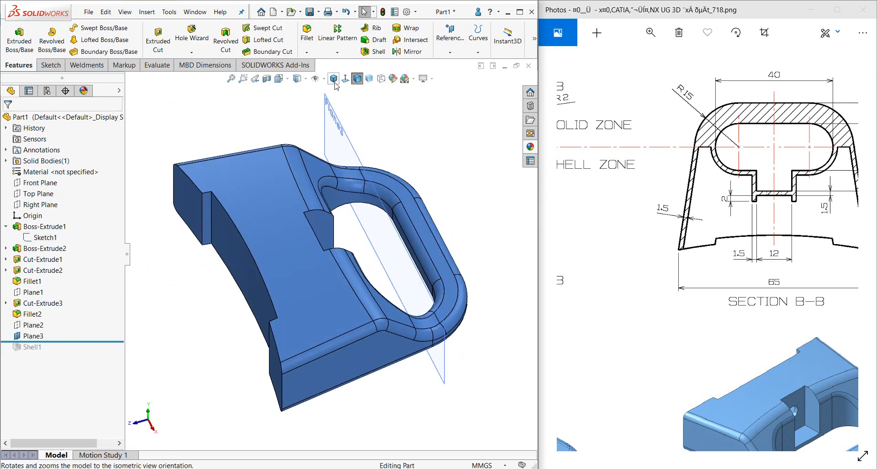
click(335, 84)
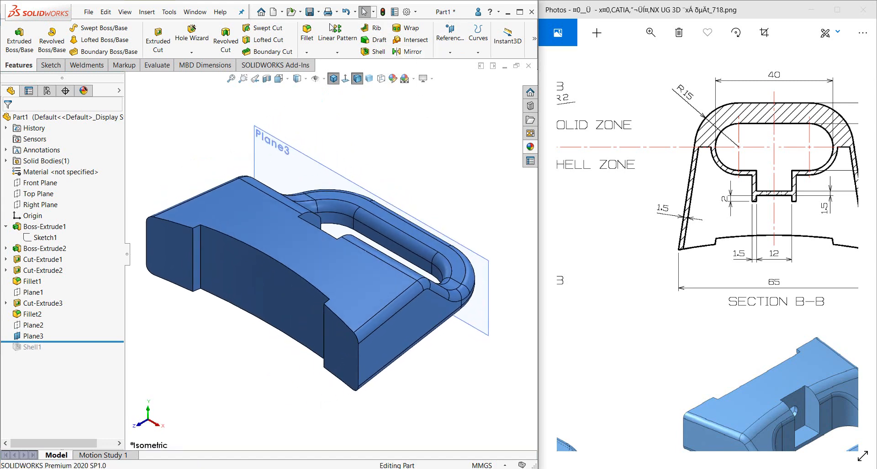
Split the part with the offset plane Plane3 and keep both resulting bodies
mouse_move(534, 39)
click(146, 12)
click(168, 12)
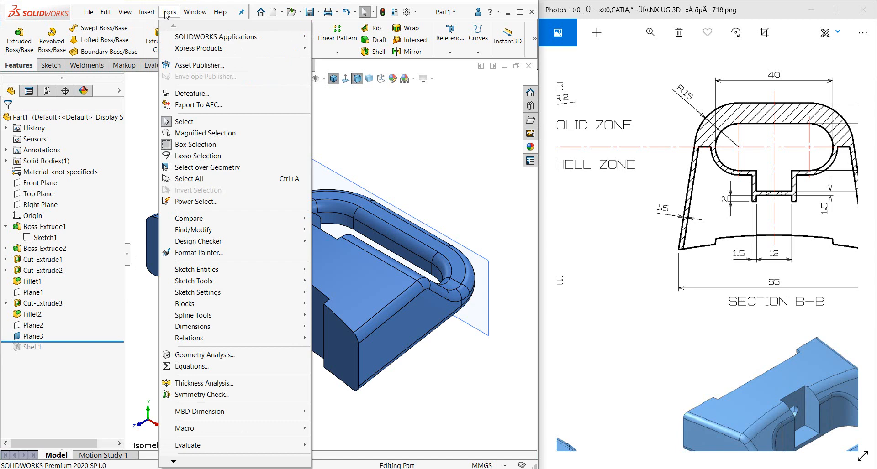
mouse_move(143, 14)
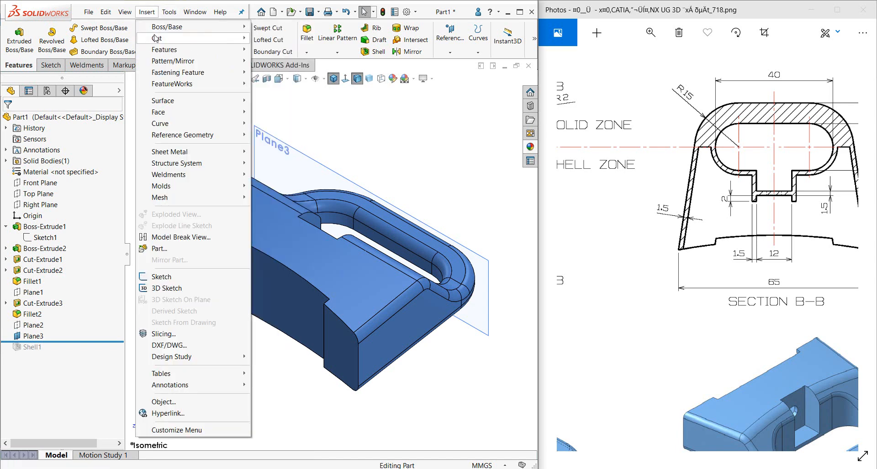
mouse_move(160, 53)
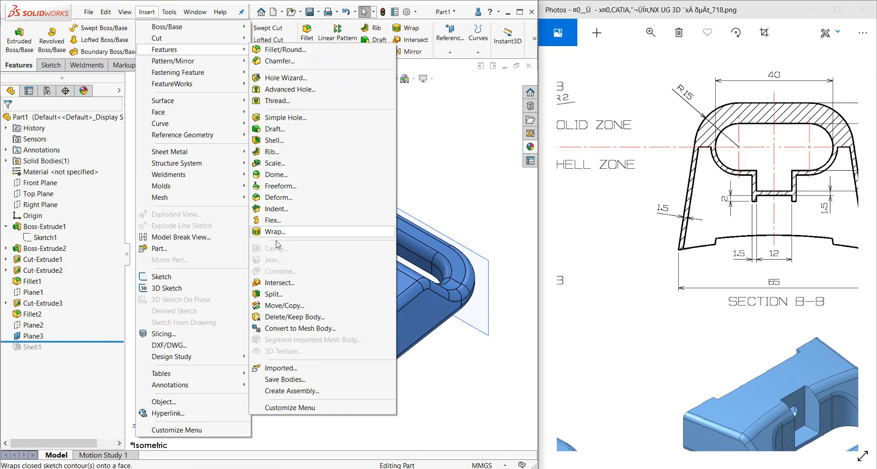
click(275, 295)
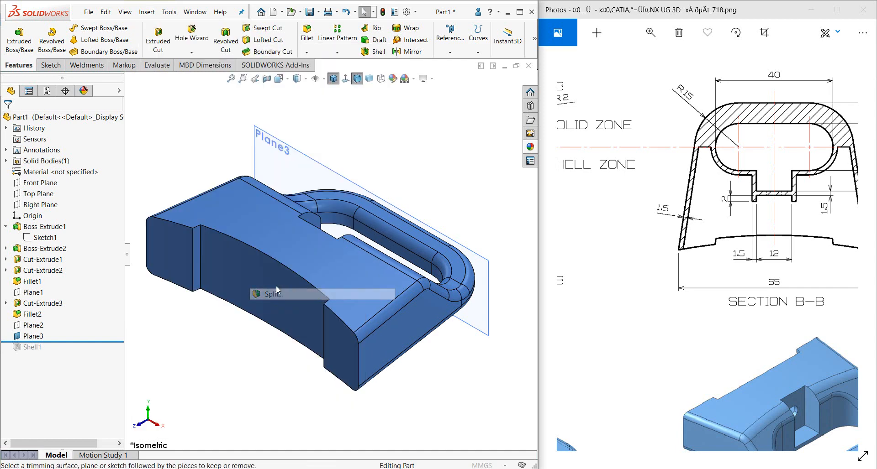
click(282, 159)
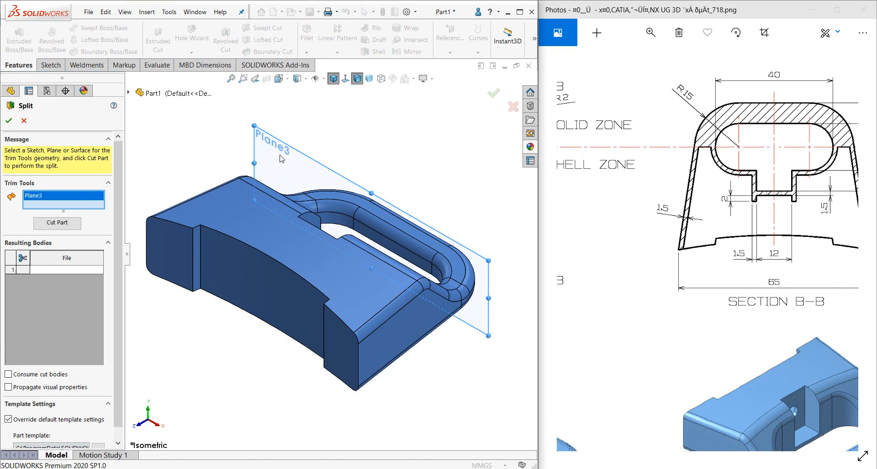
click(74, 225)
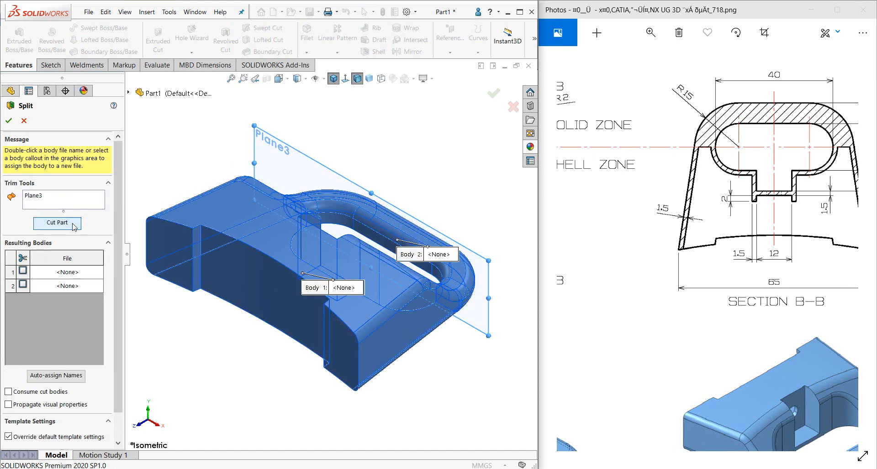
click(23, 271)
click(22, 285)
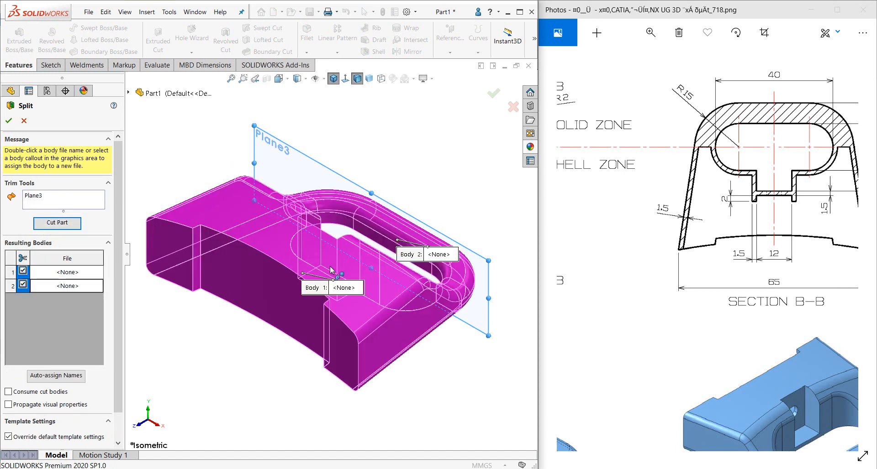
click(13, 123)
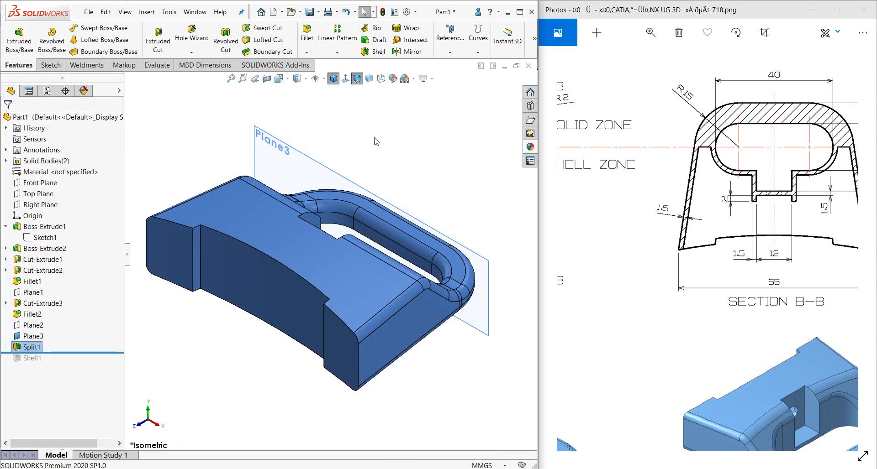
Hide the splitting plane, expand the solid bodies and hide the main body Split1[1] to isolate the handle
key(f)
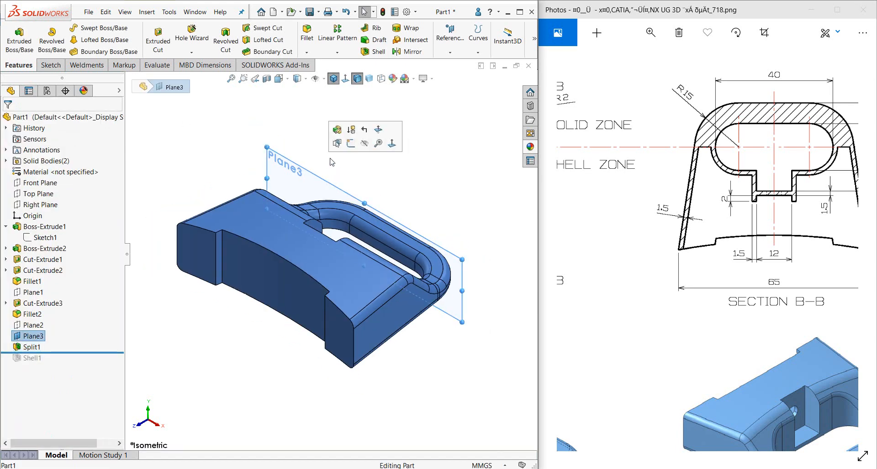
click(364, 143)
click(6, 161)
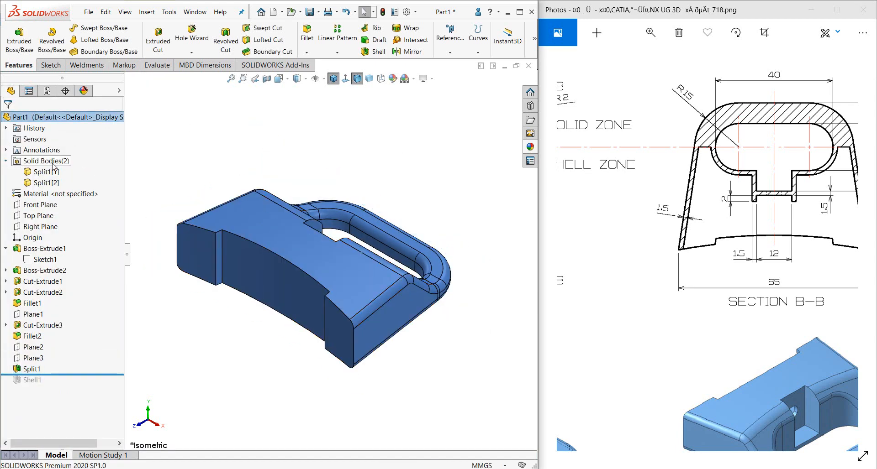
click(52, 173)
click(58, 145)
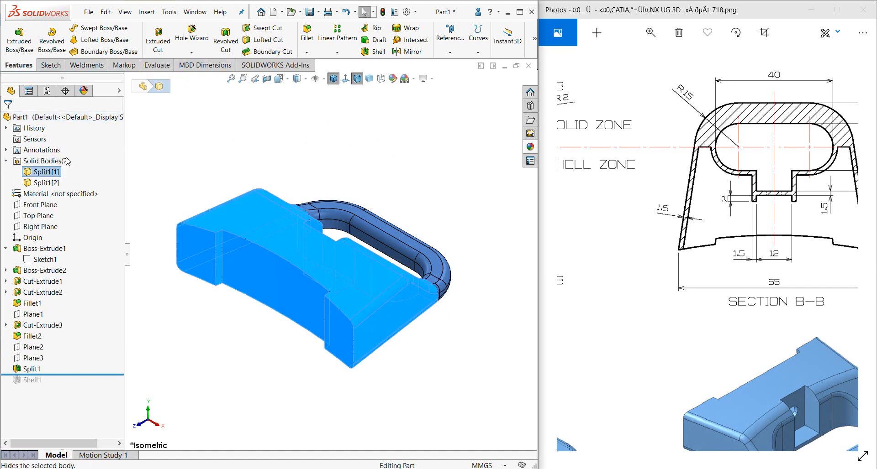
click(232, 149)
Inspect the handle's cut end, show the main body Split1[1] again and hide the handle body Split1[2]
scroll(324, 207, down, 5)
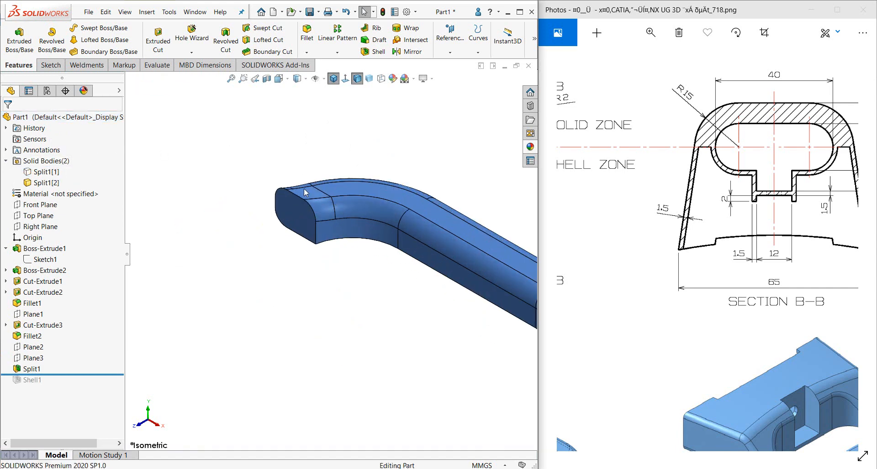
scroll(343, 213, up, 5)
click(45, 172)
click(54, 160)
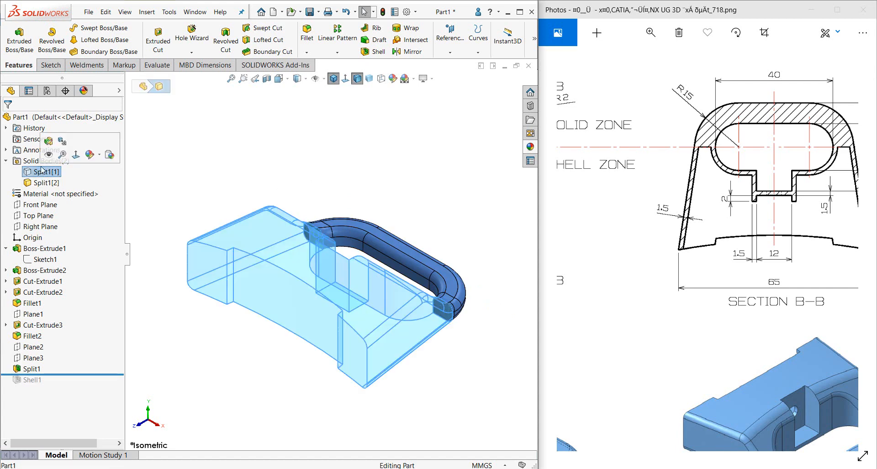
click(46, 183)
click(55, 170)
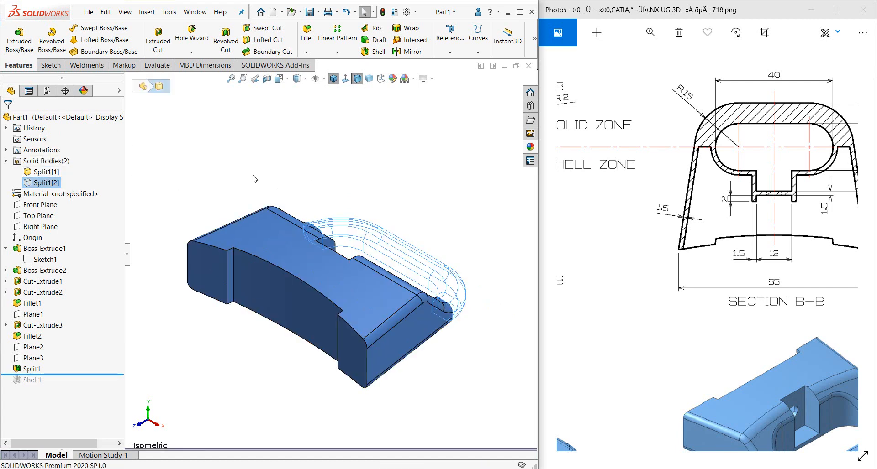
Roll the feature history forward past Shell1 to hollow the main body, and show the handle body Split1[2] again
middle_drag(328, 286, 296, 286)
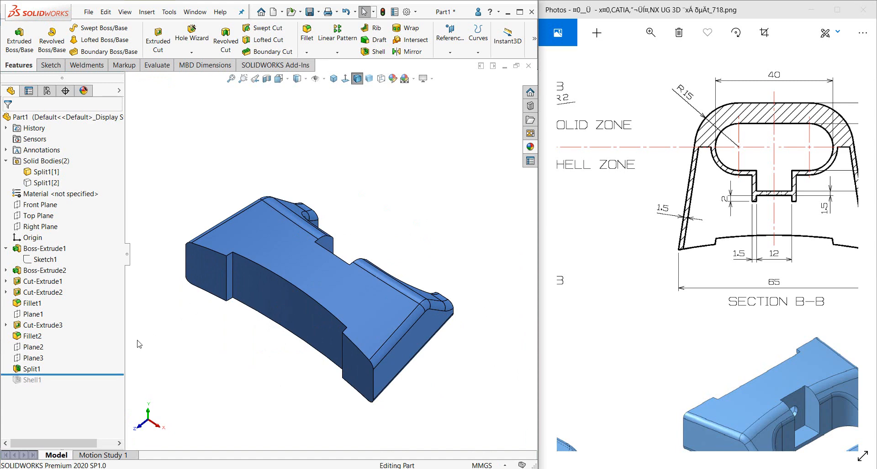
drag(101, 373, 93, 385)
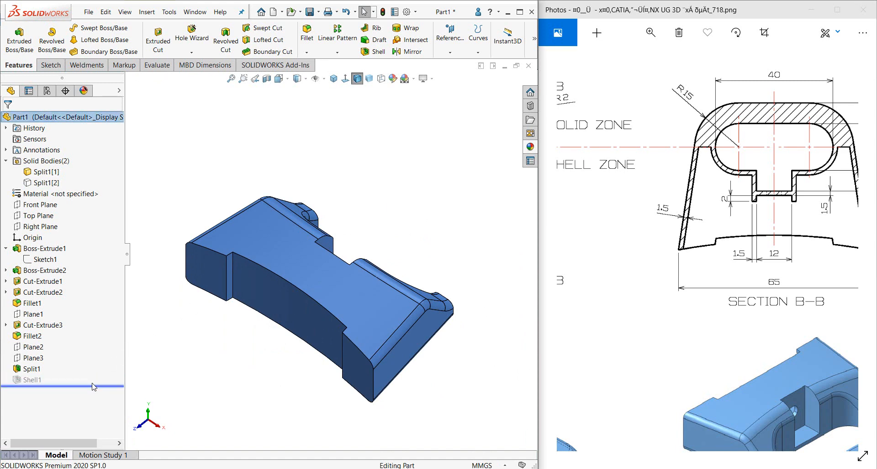
middle_drag(245, 346, 199, 278)
scroll(274, 266, down, 6)
click(274, 264)
scroll(220, 278, up, 3)
key(Escape)
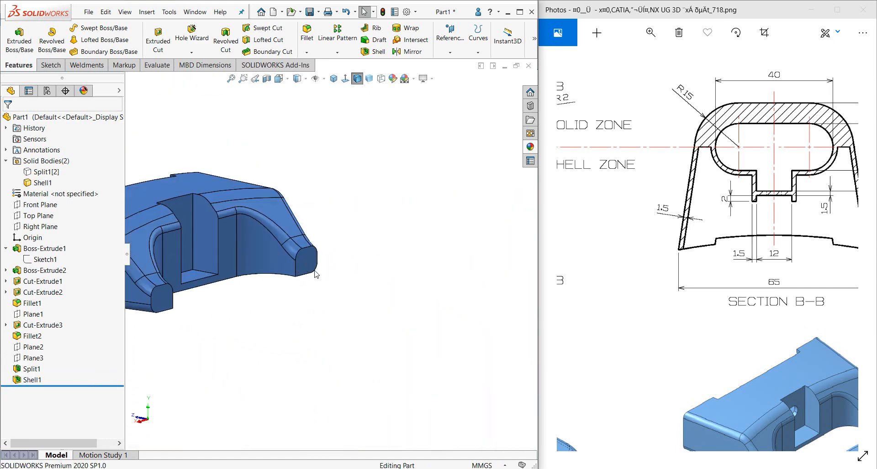
click(334, 78)
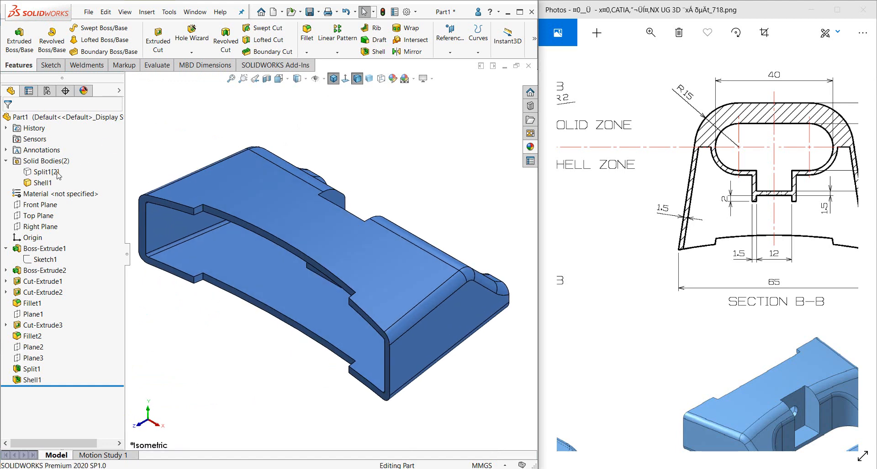
click(46, 172)
click(66, 165)
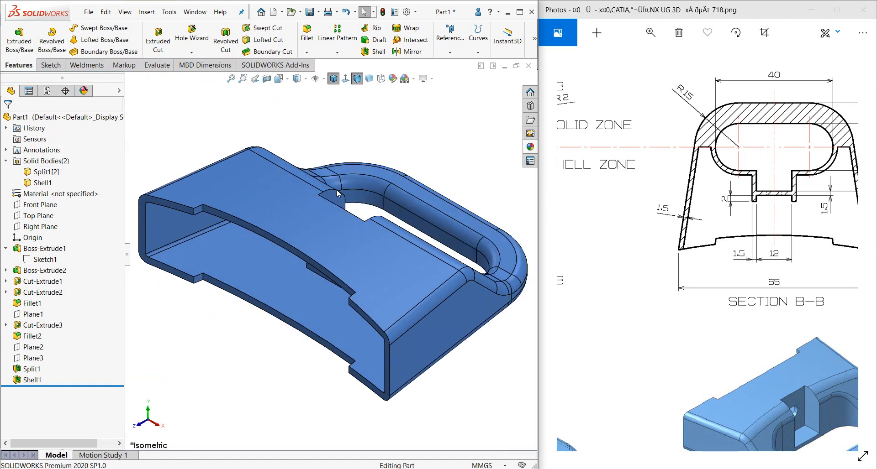
Inspect the solid handle and the shelled main body in a section view on the Right Plane, and turn the section off
click(267, 78)
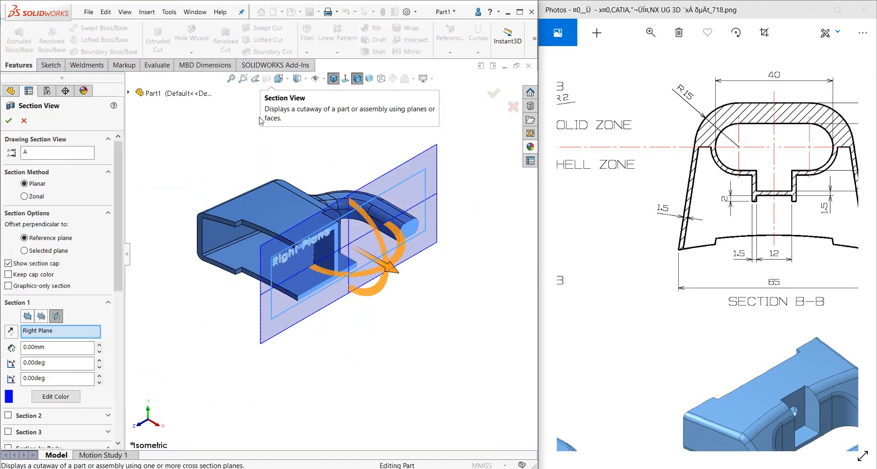
click(9, 121)
scroll(406, 242, down, 6)
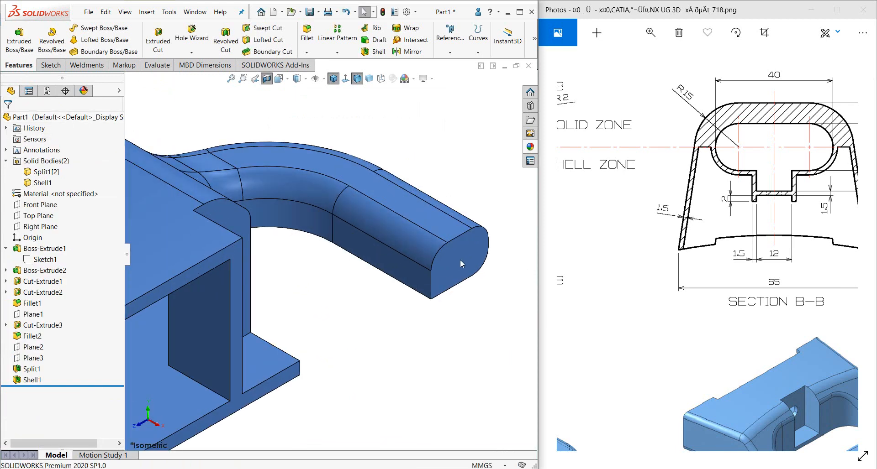
middle_drag(464, 286, 441, 247)
scroll(321, 245, up, 3)
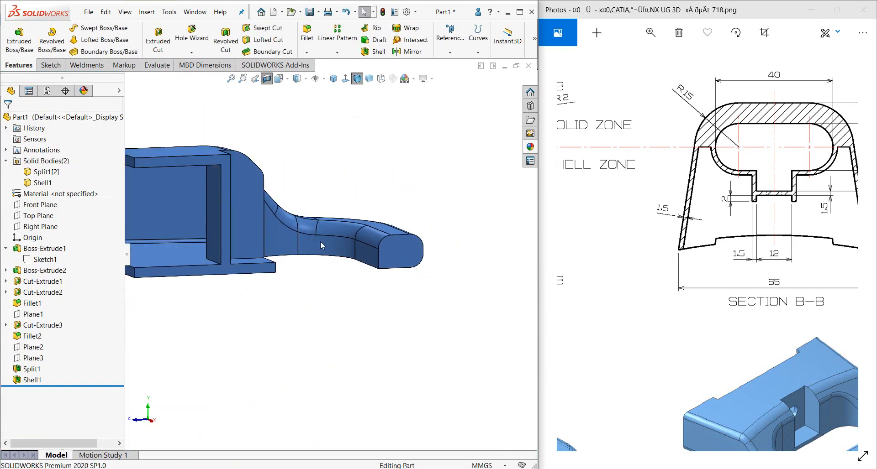
scroll(372, 257, up, 2)
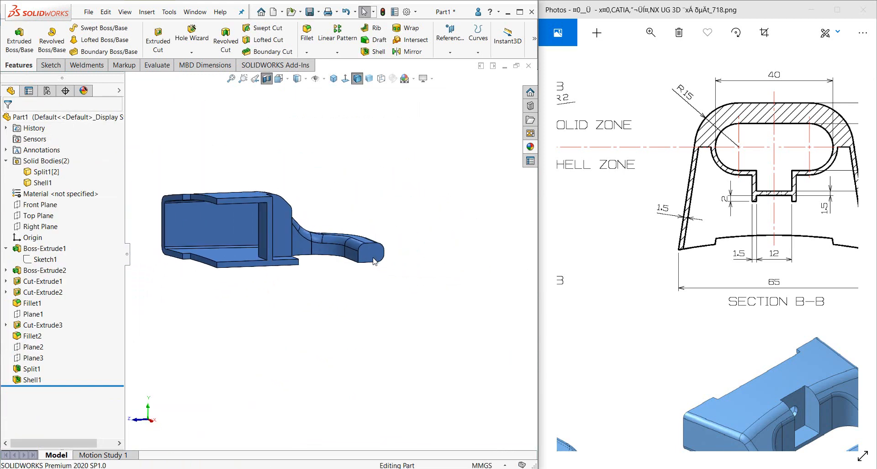
click(333, 78)
click(269, 80)
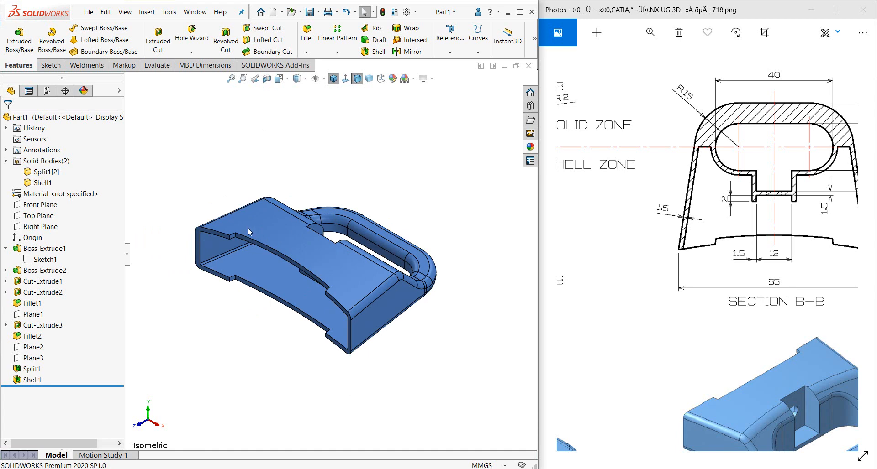
Combine the shelled main body Shell1 and the handle body Split1[2] into one body with the Add operation
click(42, 183)
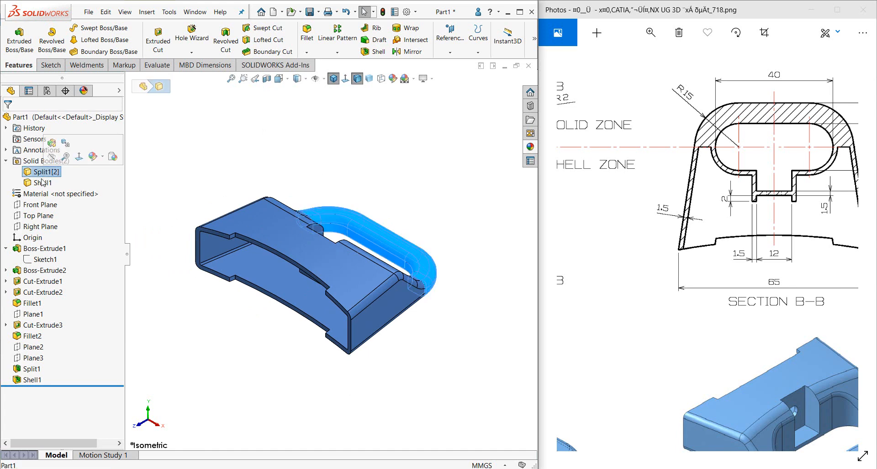
click(232, 134)
click(148, 14)
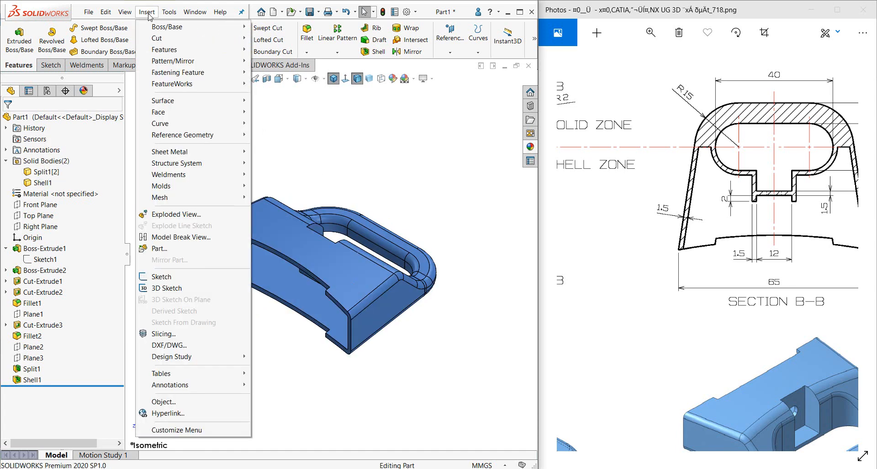
mouse_move(155, 52)
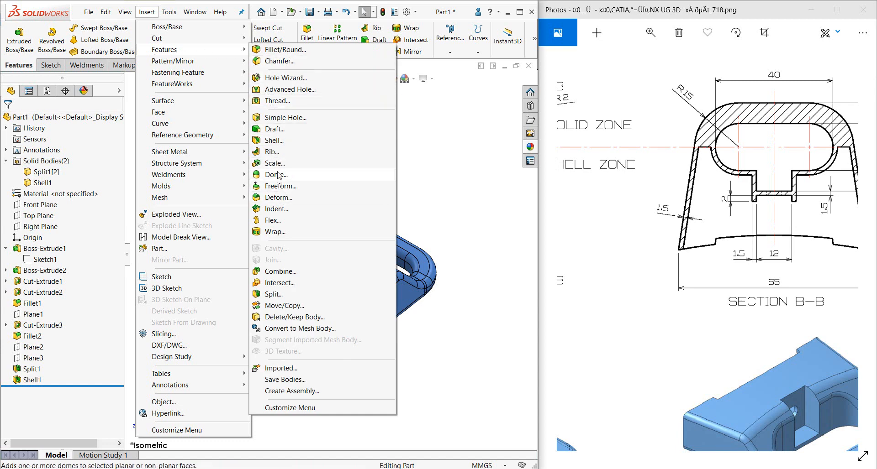
click(280, 271)
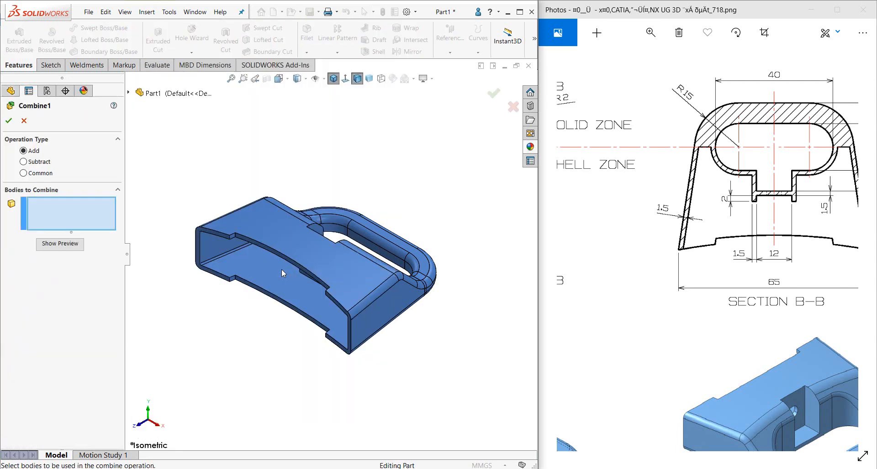
click(259, 229)
click(352, 227)
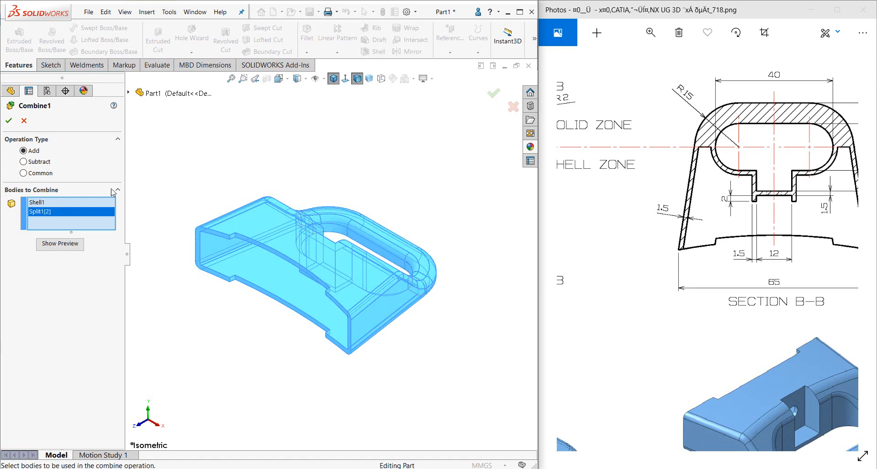
click(11, 121)
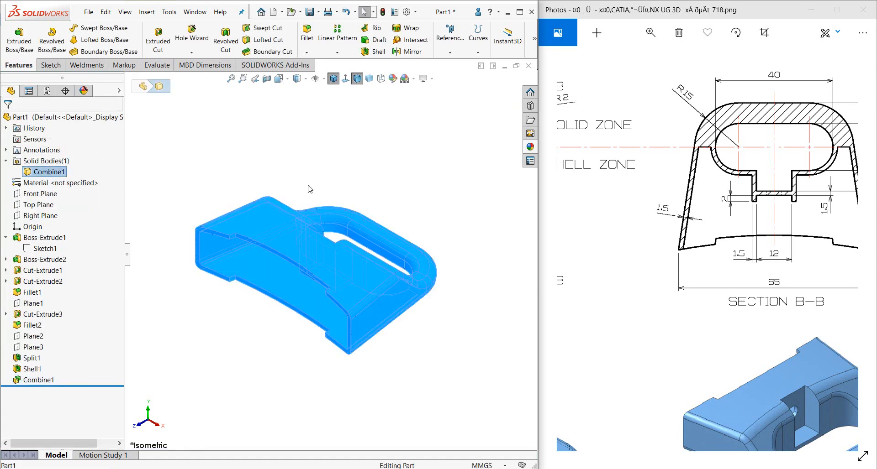
Section the combined body on the Right Plane to examine its interior, and restore the full isometric view
mouse_move(321, 161)
middle_down()
mouse_move(348, 117)
mouse_move(291, 180)
middle_up()
click(280, 127)
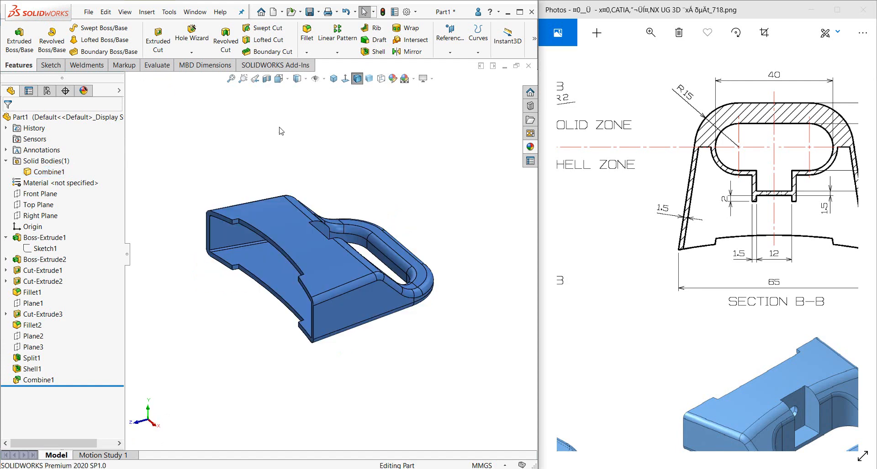
click(266, 79)
click(8, 120)
middle_drag(347, 256, 347, 283)
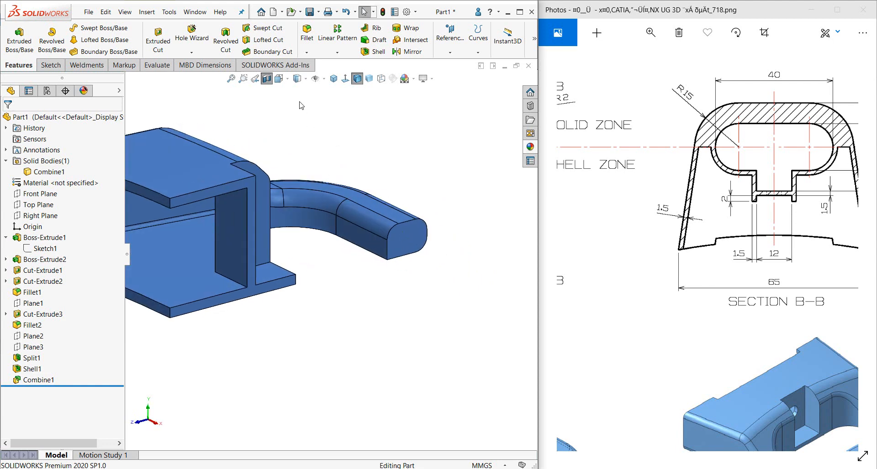
click(267, 79)
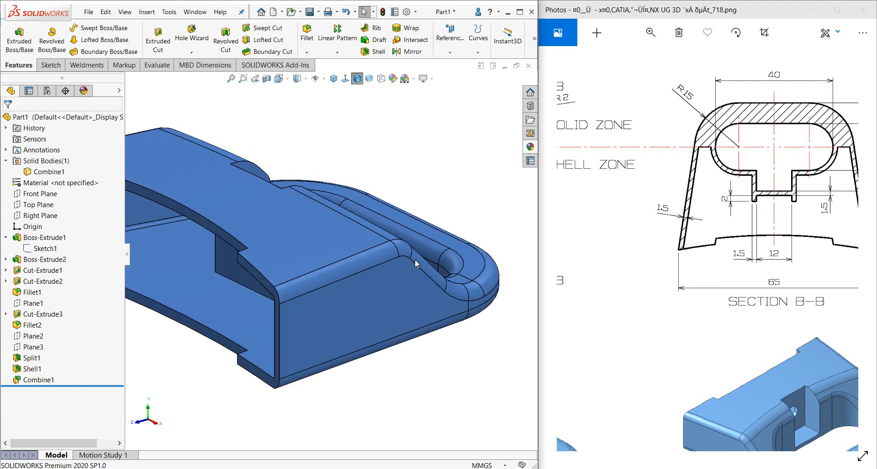
click(333, 78)
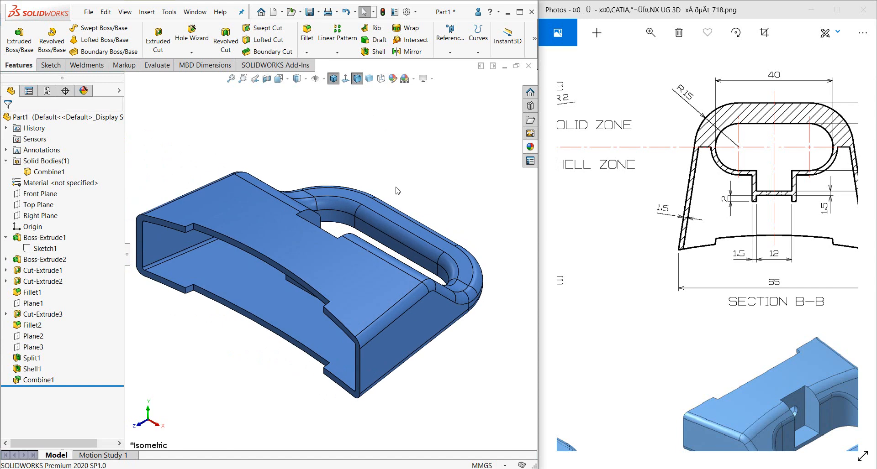
Sketch a circle about 4.6 mm in diameter on the back face of the rectangular recess, centred about 13.7 mm above the origin
middle_drag(396, 207, 418, 162)
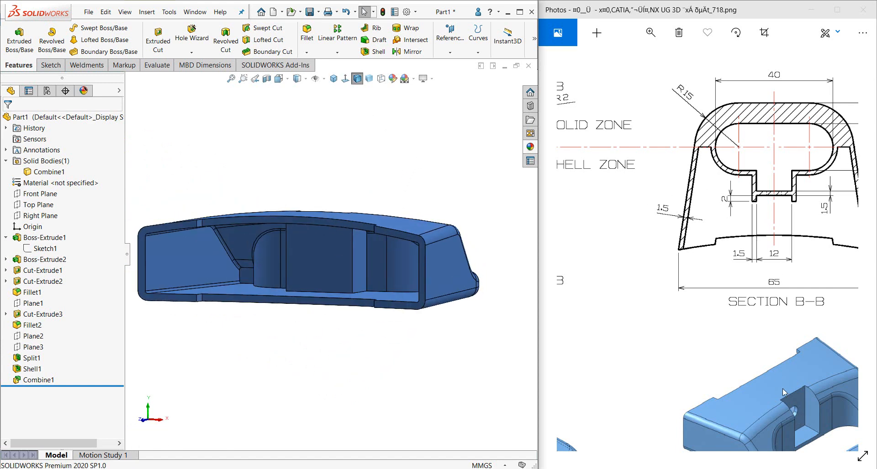
mouse_move(784, 392)
mouse_down()
mouse_move(709, 258)
mouse_move(701, 294)
mouse_move(728, 338)
mouse_up()
drag(711, 290, 694, 324)
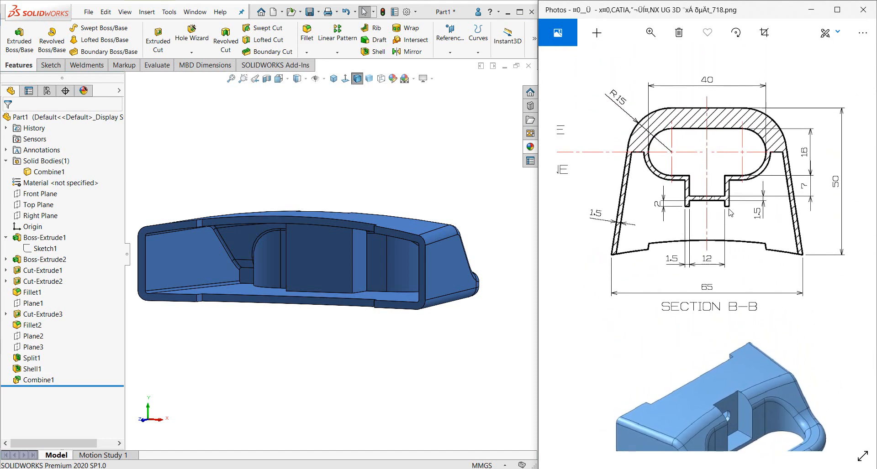
middle_drag(409, 203, 321, 234)
click(322, 234)
click(362, 207)
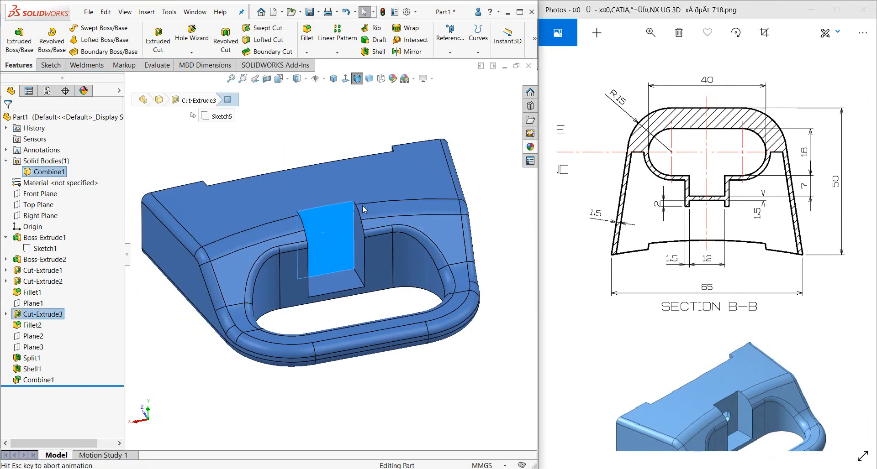
key(c)
click(331, 225)
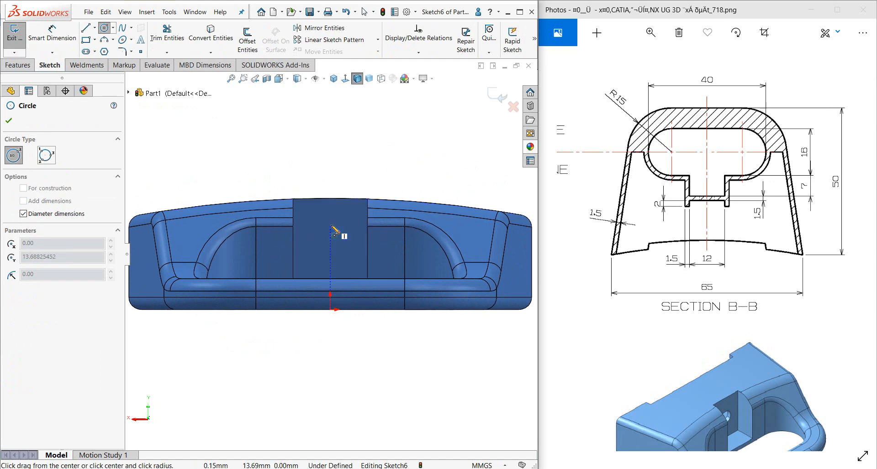
click(337, 239)
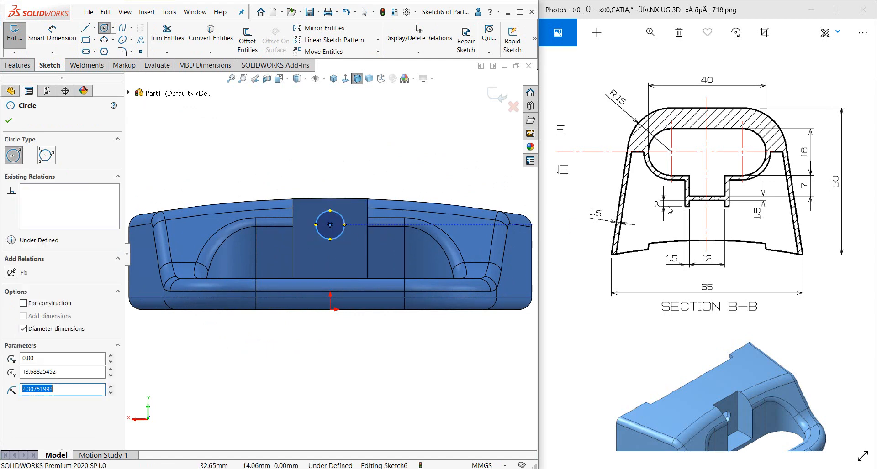
Check the hole size in Section A-A of the drawing and dimension the circle's diameter as 5 mm
mouse_move(560, 203)
mouse_down()
mouse_move(777, 203)
mouse_move(697, 202)
mouse_move(732, 216)
mouse_up()
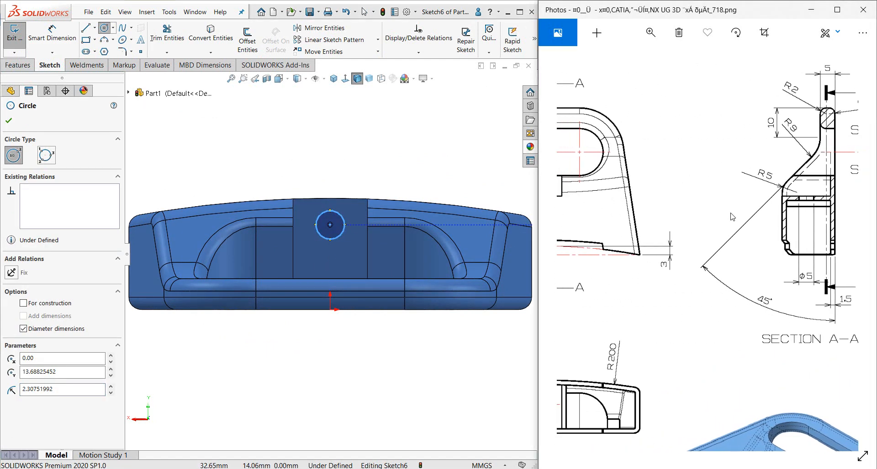
right_drag(360, 166, 358, 145)
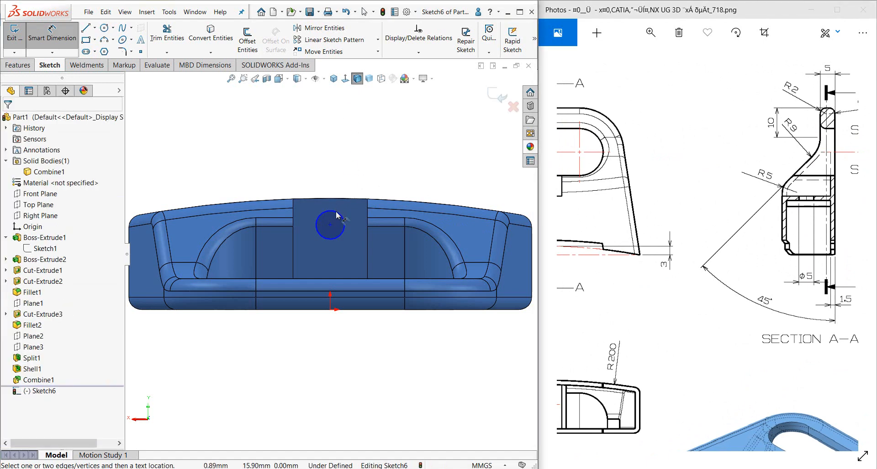
click(337, 215)
click(336, 165)
key(Return)
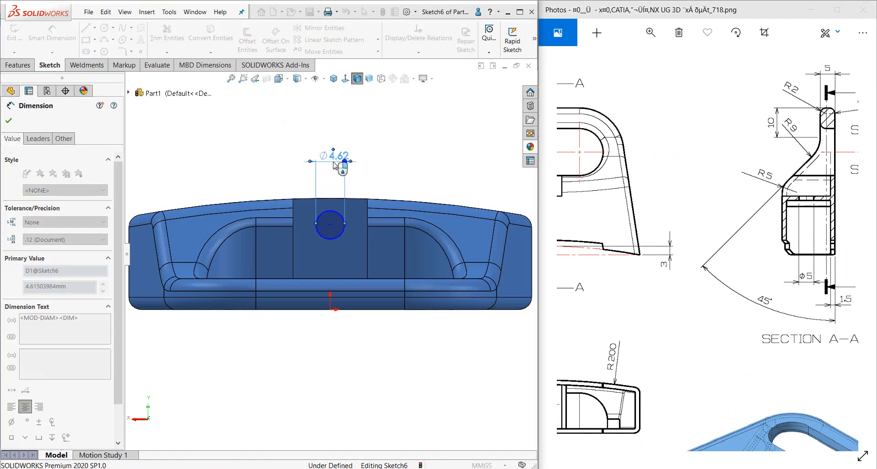
key(Escape)
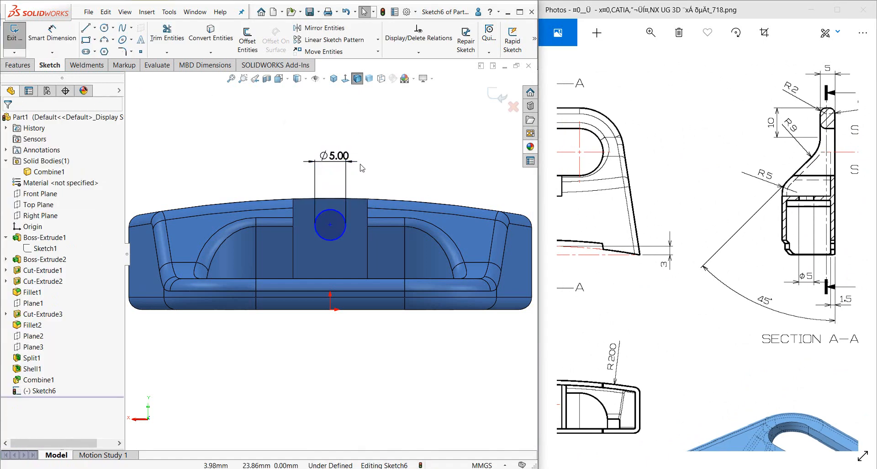
Add a Vertical relation between the circle's centre and the origin
click(330, 225)
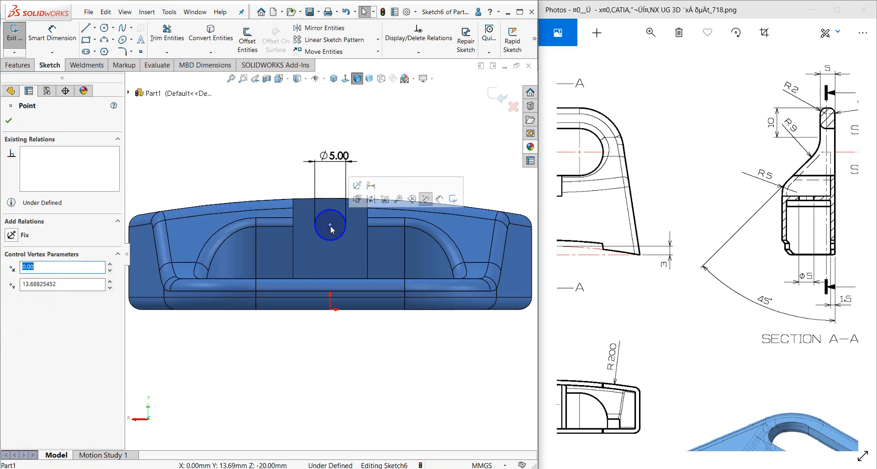
ctrl+click(331, 305)
click(371, 268)
click(365, 397)
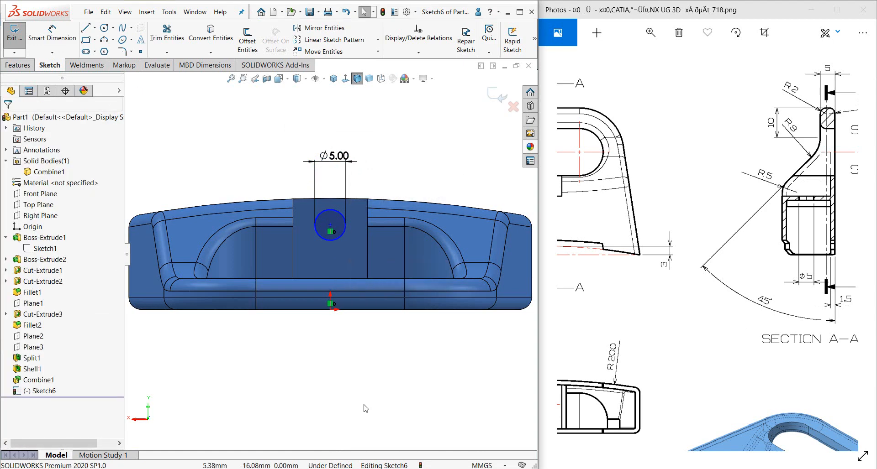
Check the hole's position in the drawing views and dimension the circle's centre 9 mm above the body's bottom edge
right_drag(363, 406, 359, 366)
click(338, 241)
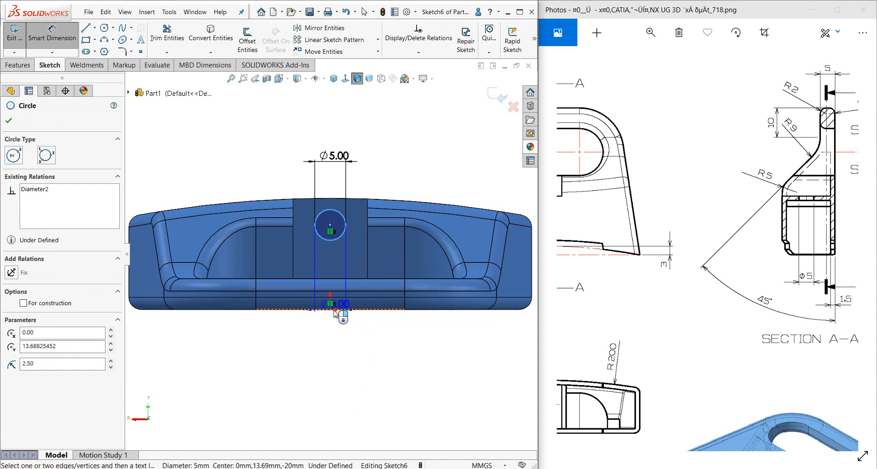
click(333, 309)
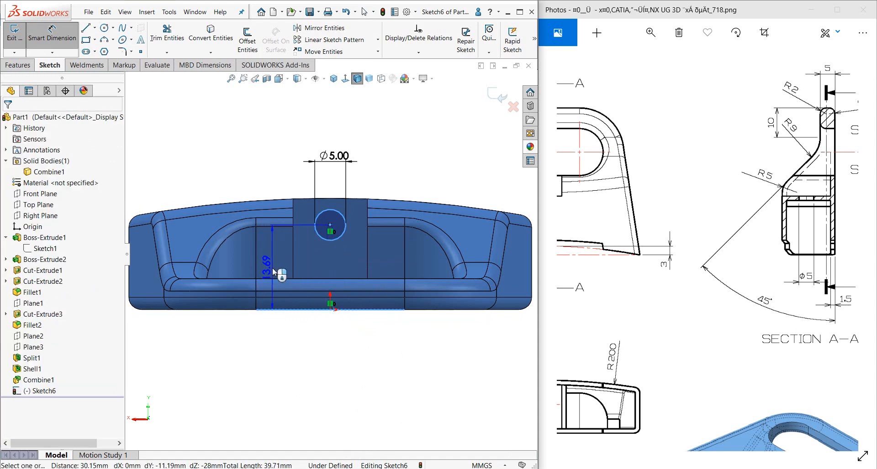
click(274, 272)
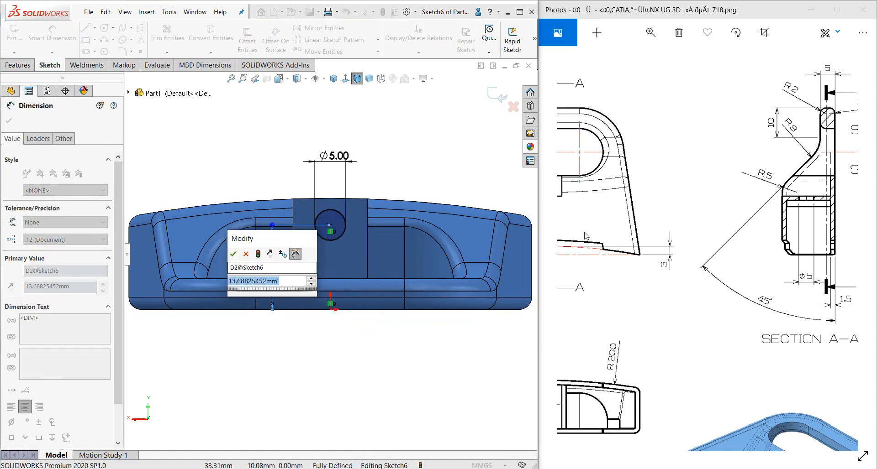
drag(584, 232, 731, 225)
mouse_move(677, 198)
mouse_down()
mouse_move(746, 194)
mouse_move(713, 213)
mouse_move(631, 216)
mouse_up()
mouse_move(688, 224)
mouse_down()
mouse_move(574, 227)
mouse_move(615, 195)
mouse_move(751, 181)
mouse_up()
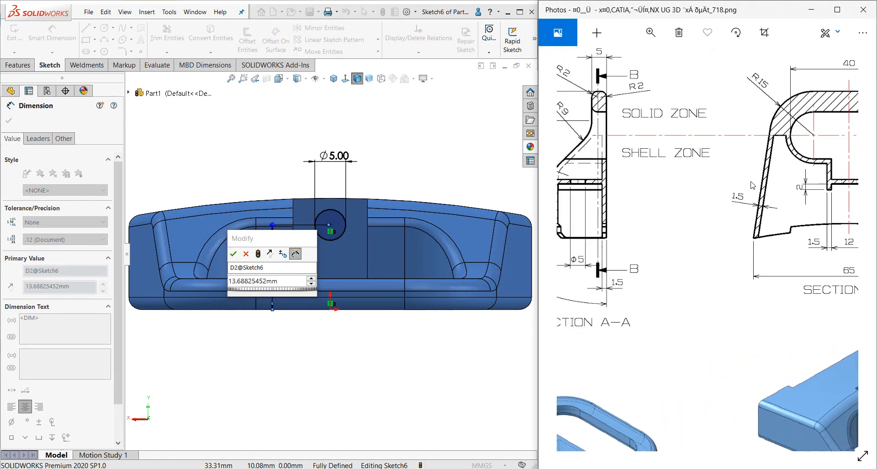
mouse_move(649, 270)
mouse_down()
mouse_move(721, 187)
mouse_move(718, 276)
mouse_move(702, 228)
mouse_up()
mouse_move(614, 188)
mouse_down()
mouse_move(726, 244)
mouse_move(757, 289)
mouse_up()
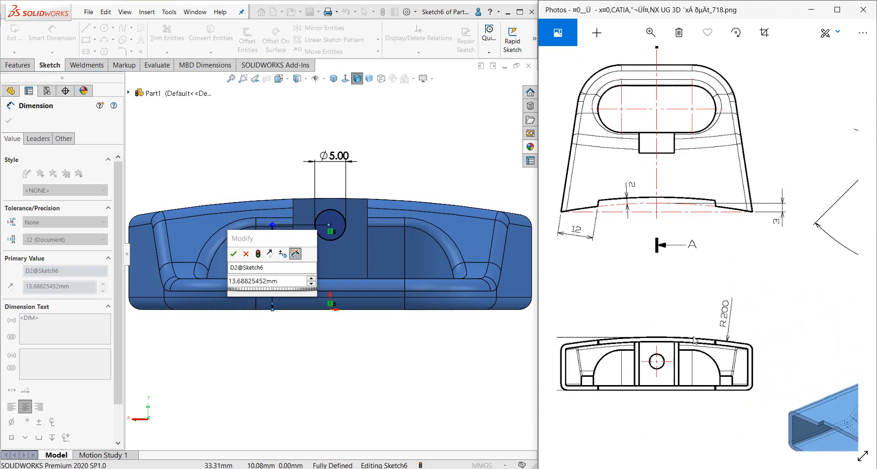
drag(648, 384, 706, 371)
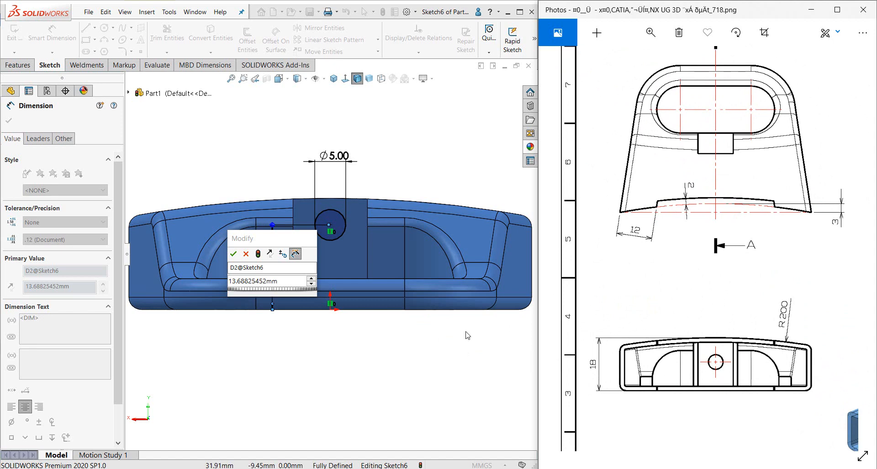
click(281, 283)
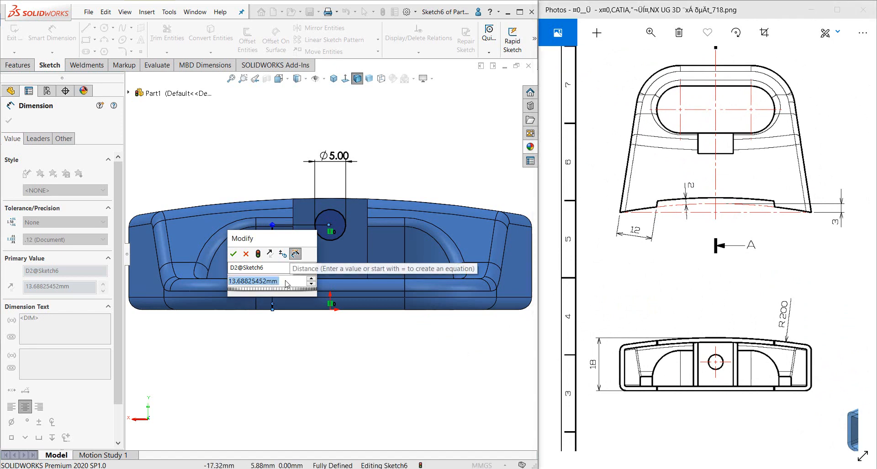
text(9)
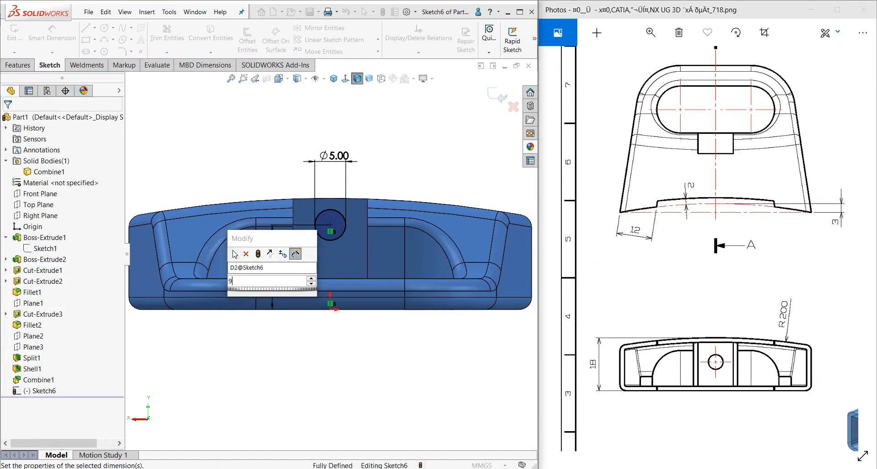
click(234, 254)
Cut the 5 mm circle with an Extruded Cut set to Through All
middle_drag(364, 196, 271, 133)
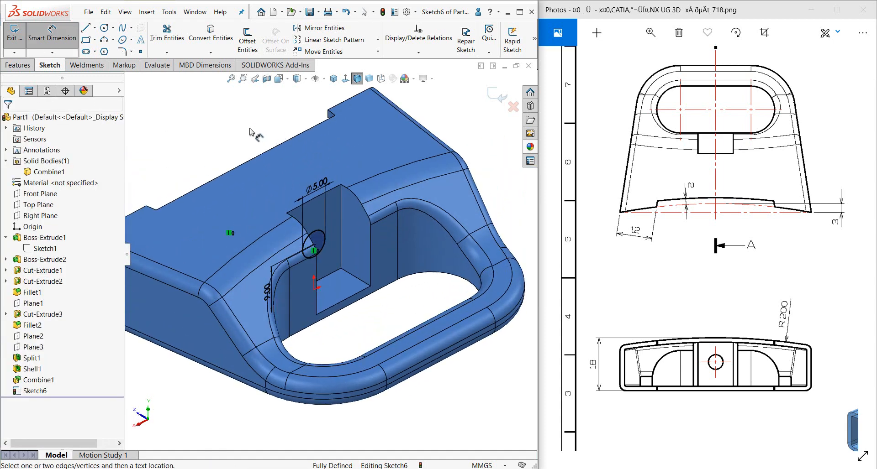
click(18, 65)
click(158, 41)
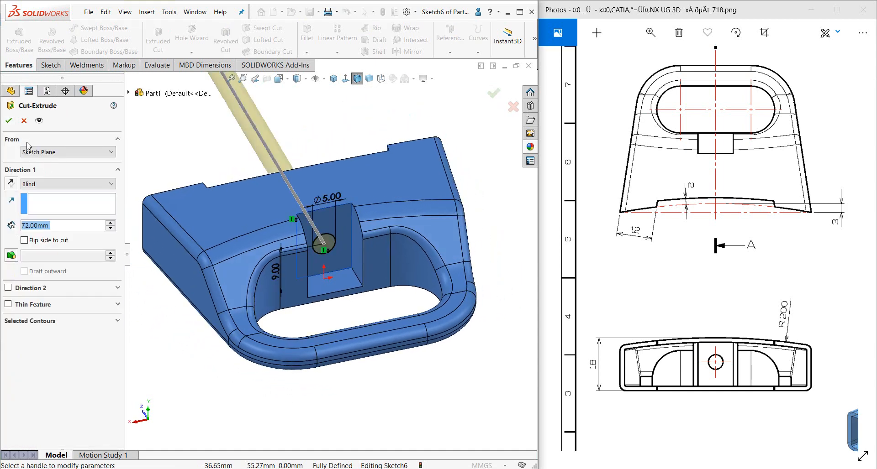
click(35, 188)
click(39, 204)
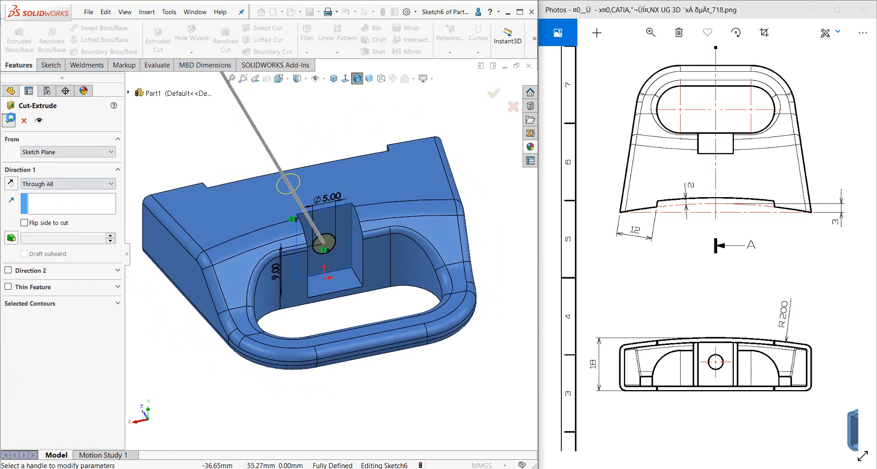
click(9, 120)
Start a sketch on the inner floor face of the shelled body and display the model with hidden lines visible
middle_drag(292, 130, 366, 129)
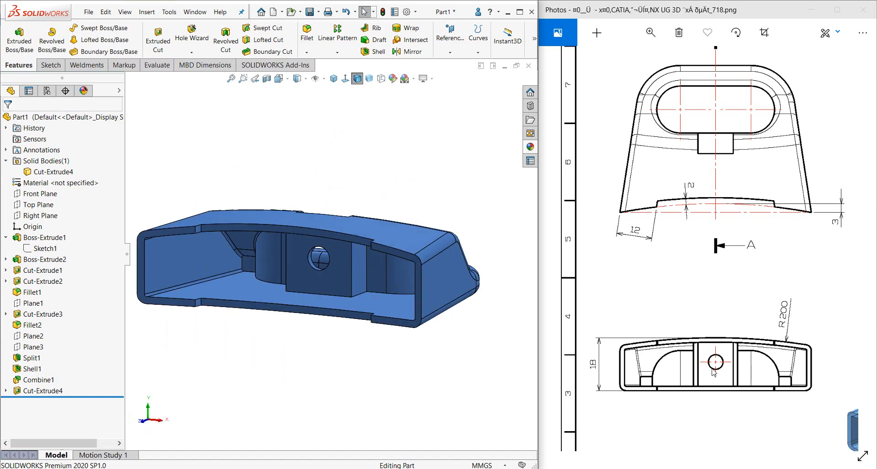
middle_drag(347, 290, 327, 317)
click(346, 301)
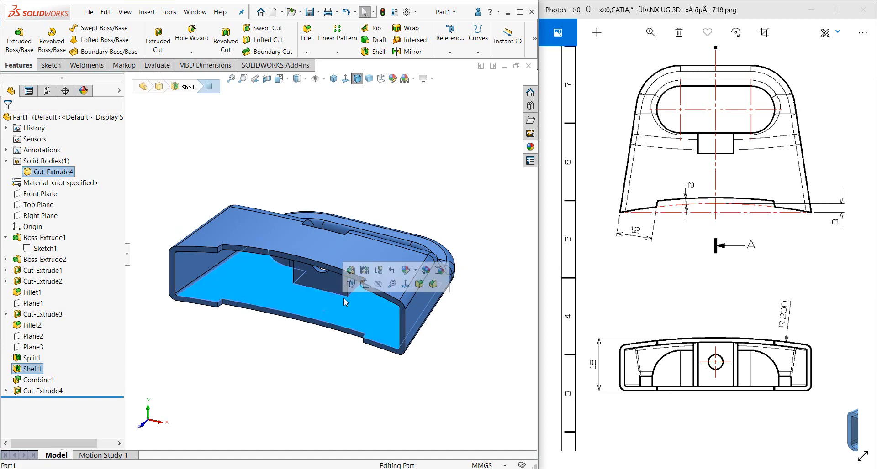
click(364, 284)
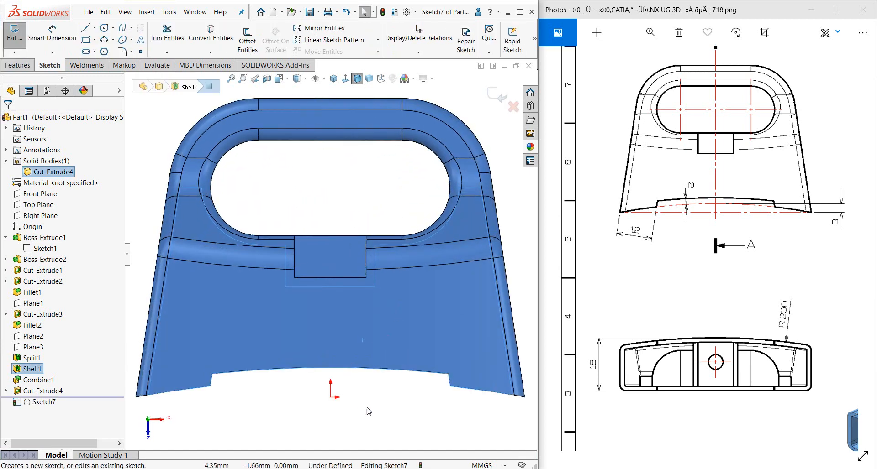
click(381, 78)
key(f)
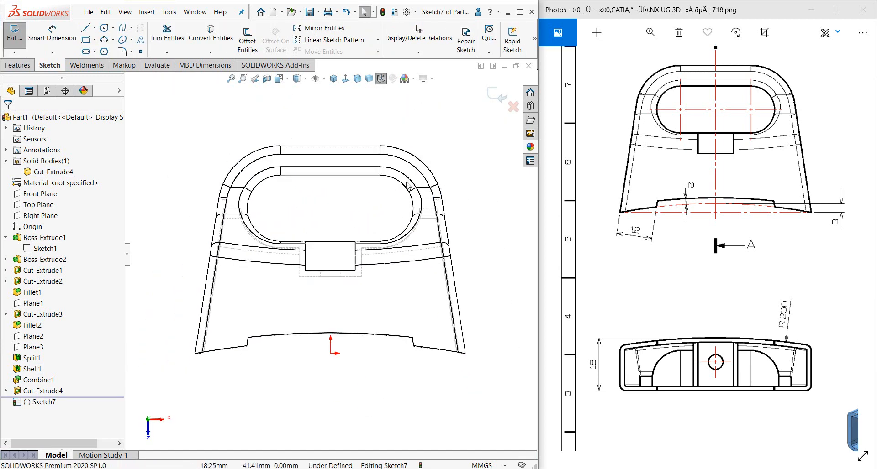
Sketch a closed rectangle about 2.6 mm wide and 2.7 mm deep from the left corner of the recess's outer wall
click(85, 29)
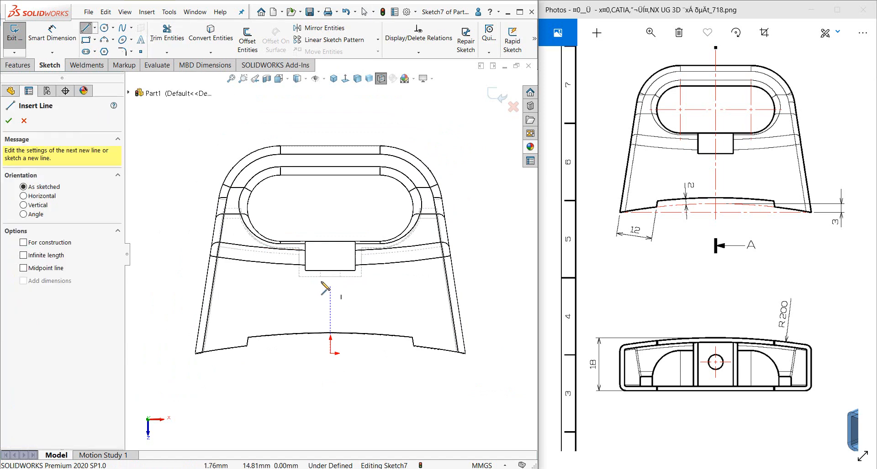
click(299, 283)
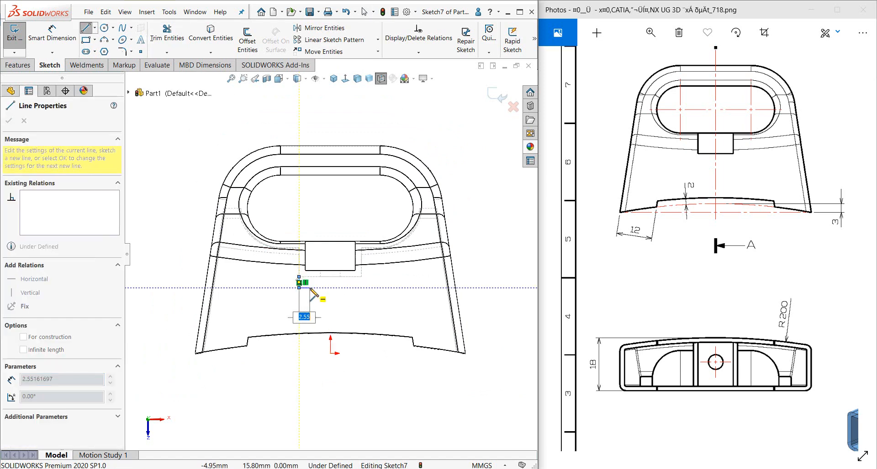
scroll(310, 288, up, 4)
scroll(308, 291, down, 5)
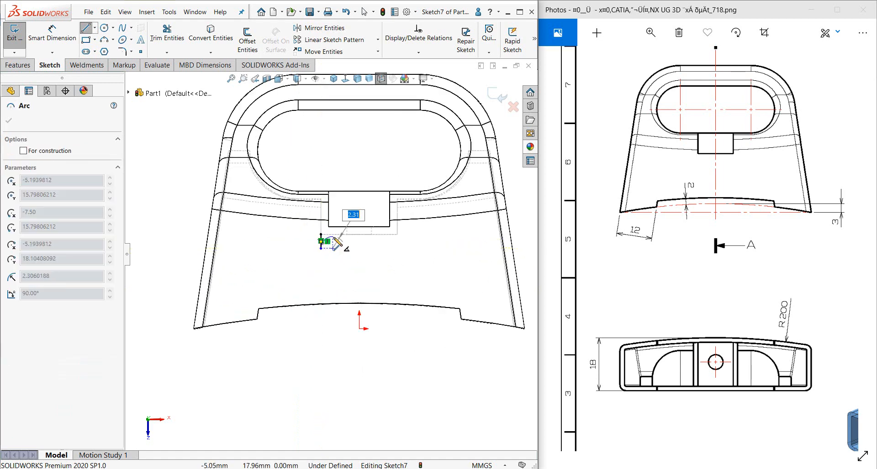
key(Escape)
scroll(332, 244, down, 5)
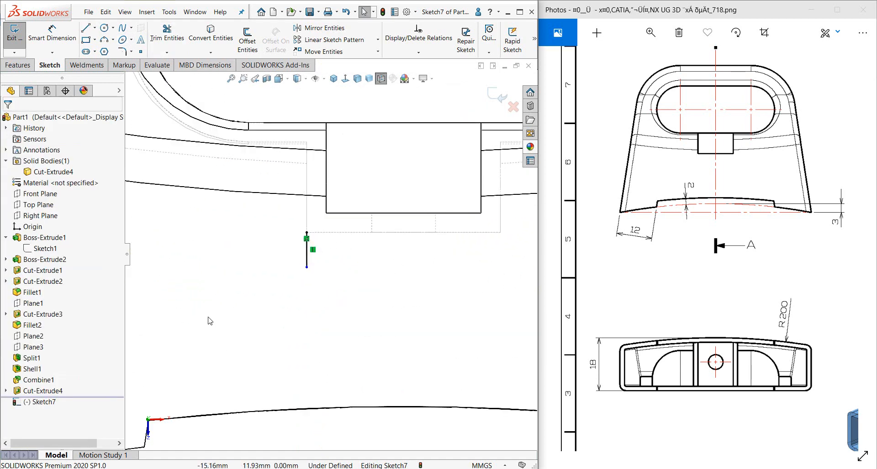
key(l)
click(306, 267)
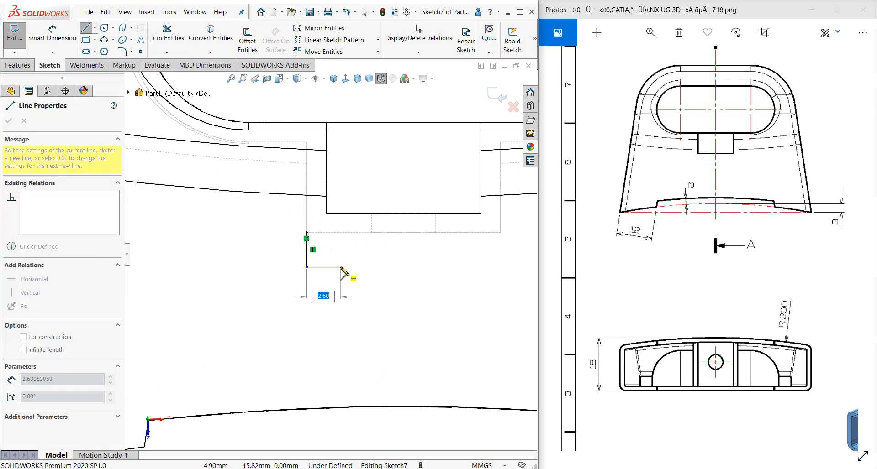
click(340, 267)
click(341, 232)
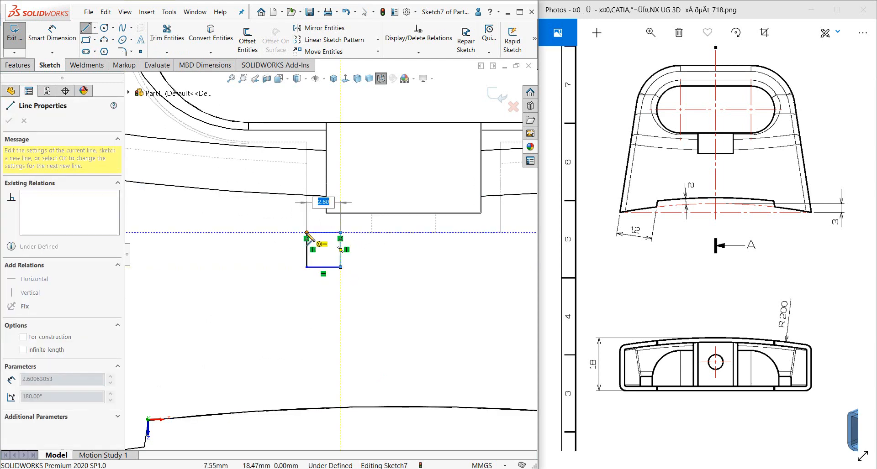
click(307, 233)
key(Escape)
key(l)
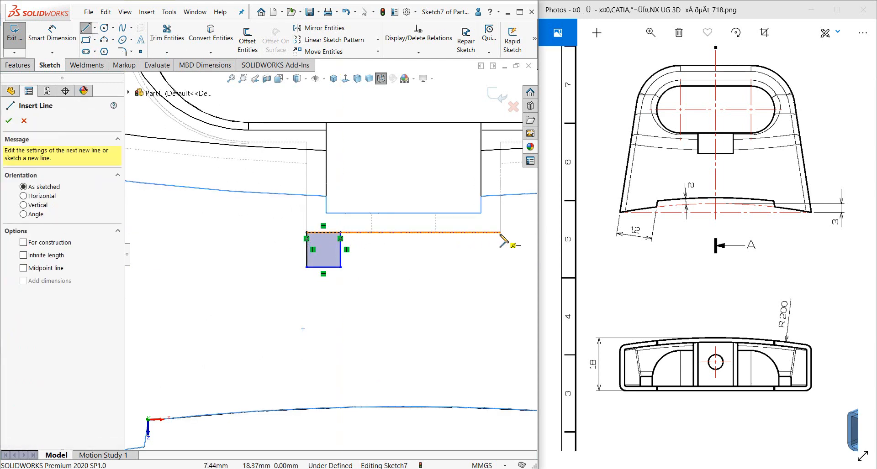
click(500, 233)
key(Escape)
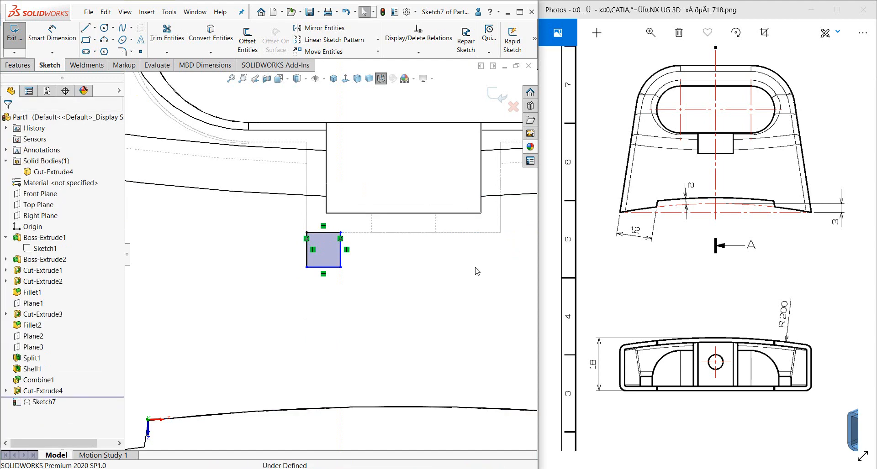
Sketch a three-sided open profile about 1.8 mm wide and 2.3 mm deep at the right corner of the recess's outer wall
key(l)
click(500, 232)
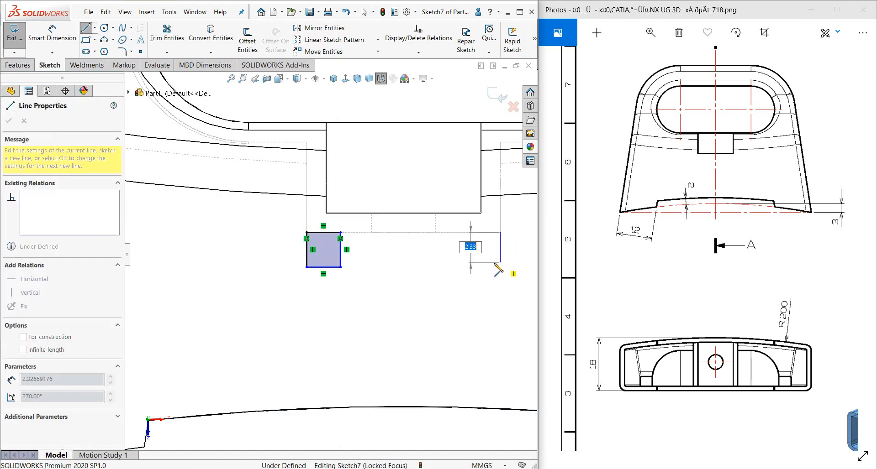
click(500, 262)
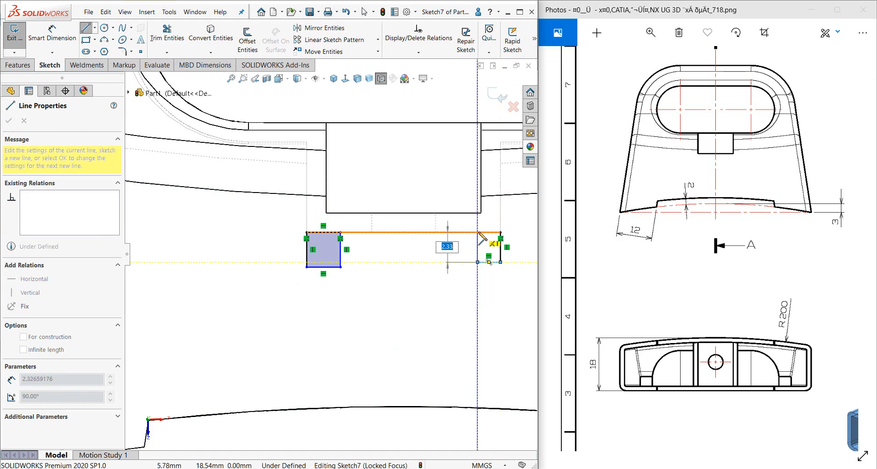
click(477, 233)
key(Escape)
Dimension the left rectangle as 2 mm deep and 1.5 mm wide
key(d)
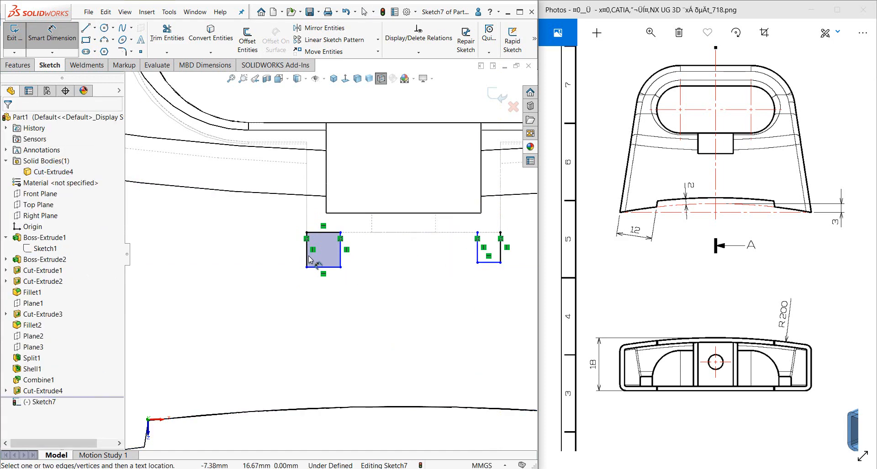
click(307, 258)
click(281, 252)
text(2)
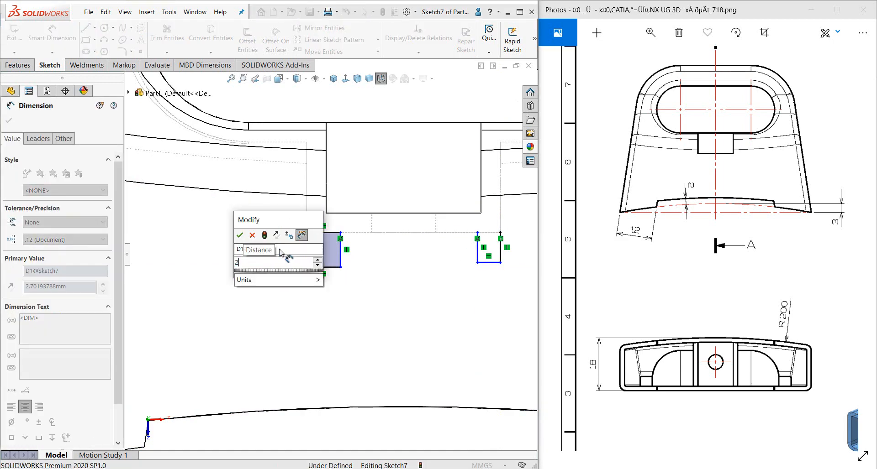
key(Return)
click(330, 258)
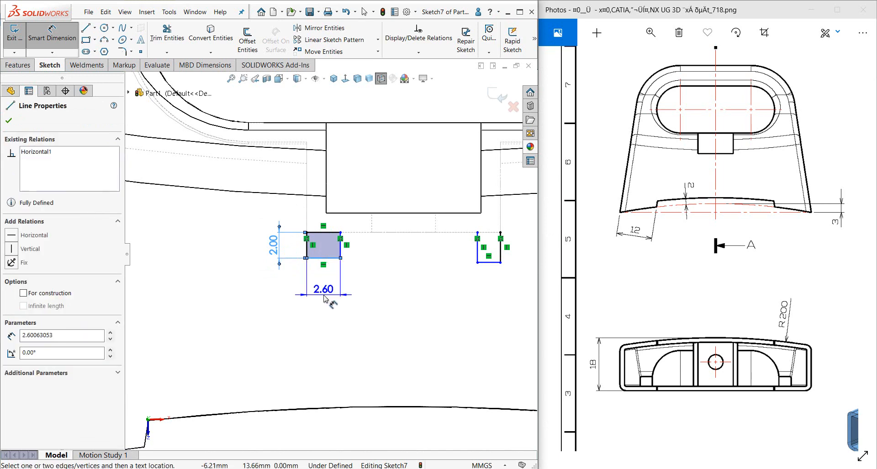
click(326, 299)
text(1.5)
key(Return)
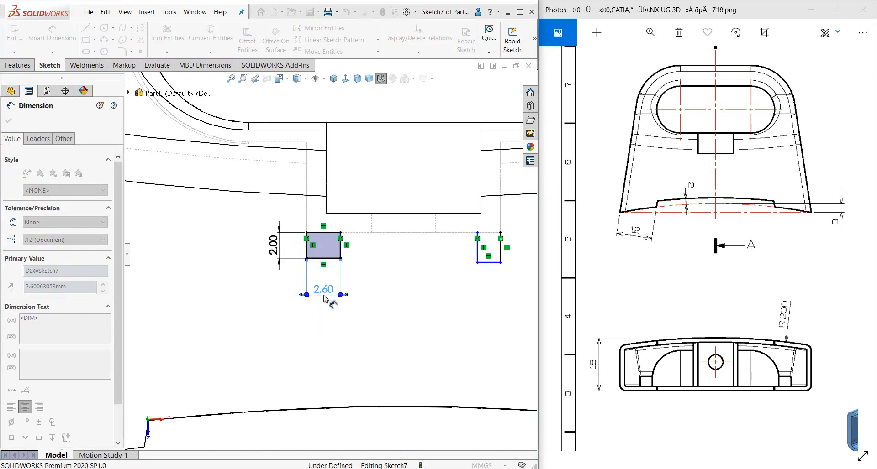
Dimension the right open profile as 1.5 mm wide and 2 mm deep
click(497, 263)
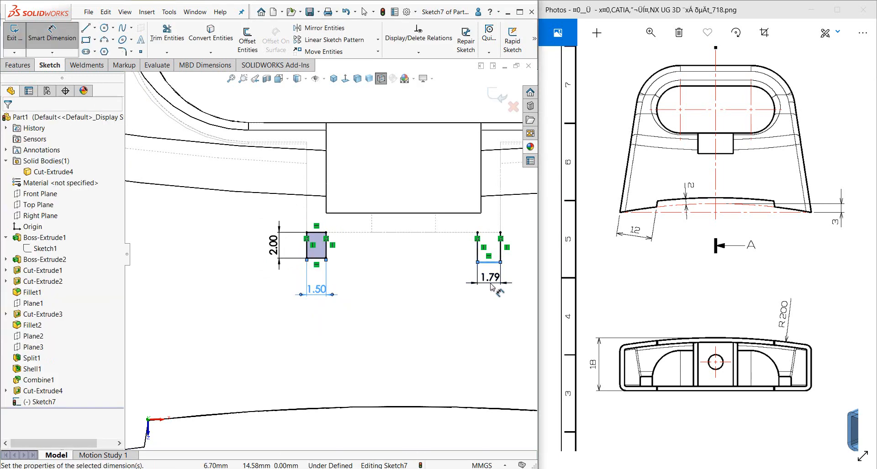
click(493, 285)
text(1.5)
key(Return)
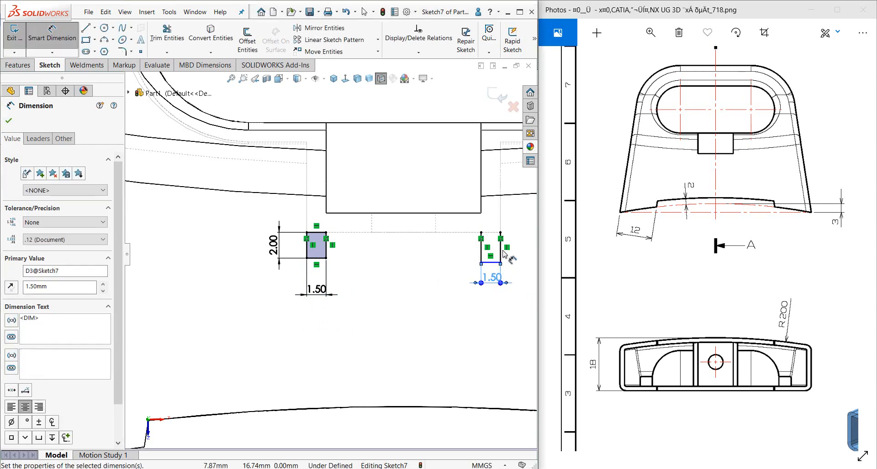
click(500, 250)
click(523, 254)
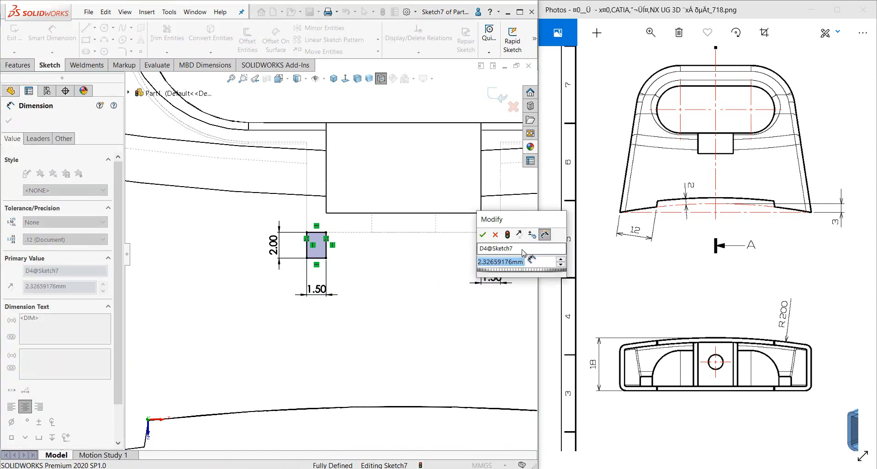
text(2)
key(Return)
key(Escape)
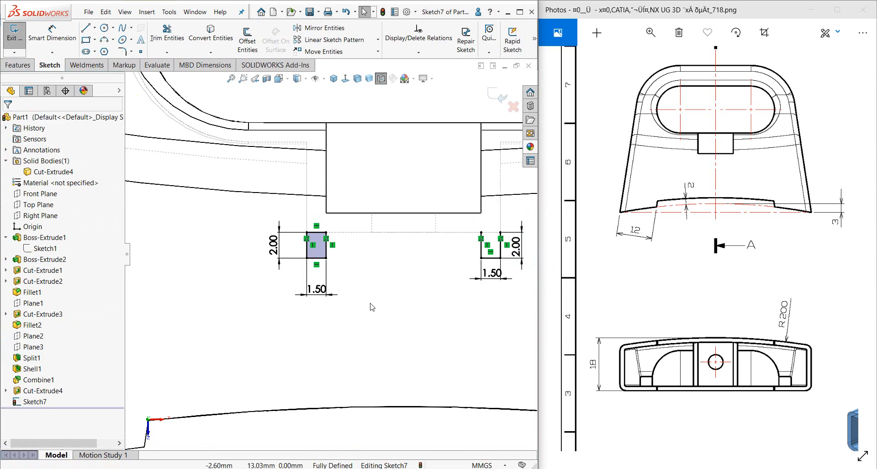
Close the right profile with a 1.5 mm line along the recess's outer wall edge
key(l)
click(499, 233)
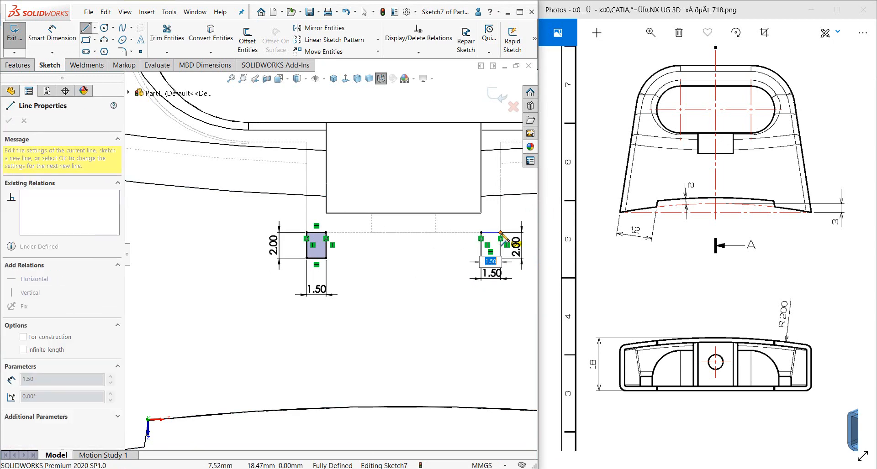
right_click(443, 269)
click(557, 250)
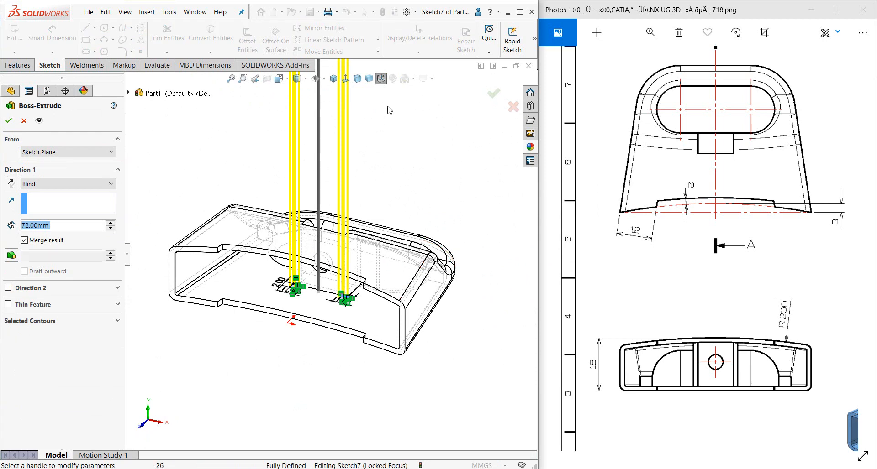
Show the model shaded with edges and extrude both rib profiles Up To Next, merged with the body
click(357, 78)
middle_drag(374, 235, 349, 215)
click(54, 184)
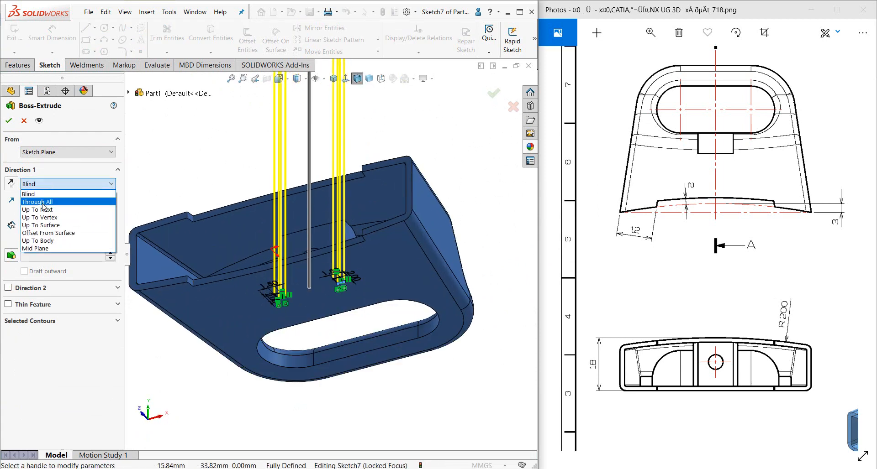
click(43, 211)
scroll(346, 234, down, 3)
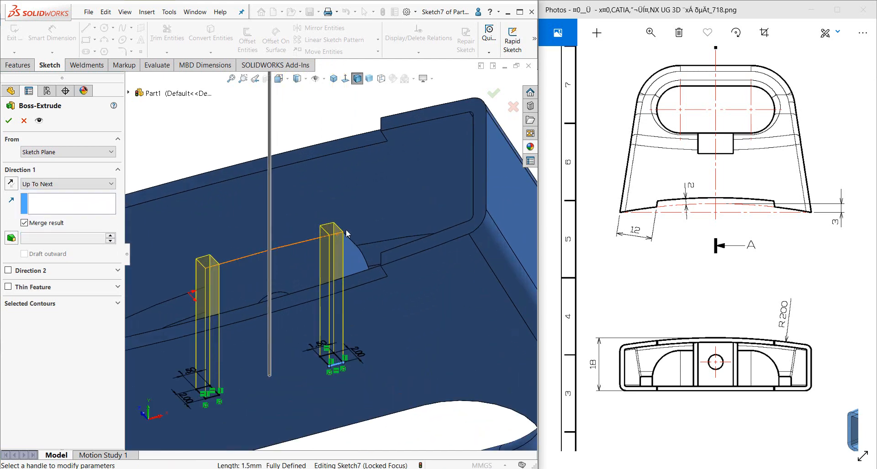
click(8, 121)
middle_drag(268, 164, 267, 251)
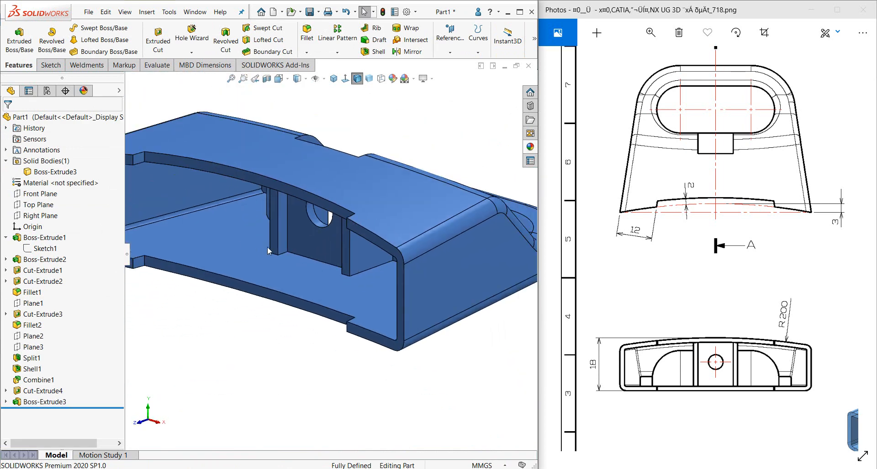
Compare the model from the isometric view and the handle side with the drawing's 3D picture and Section B-B
click(334, 78)
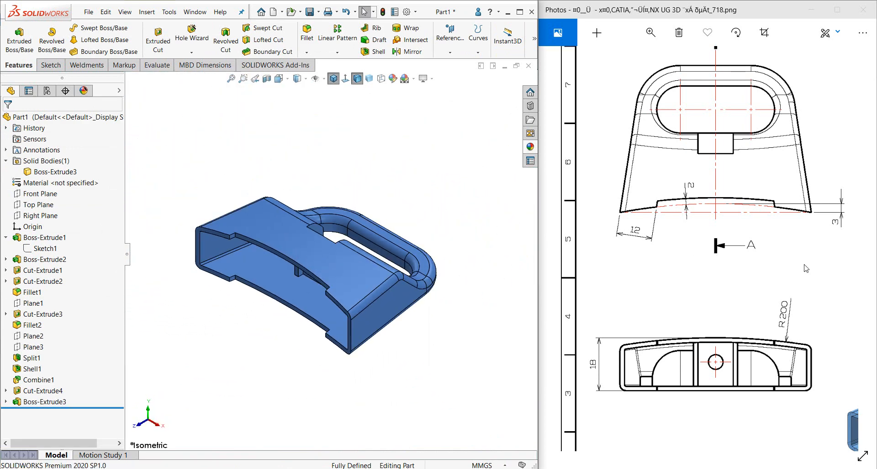
scroll(750, 289, down, 10)
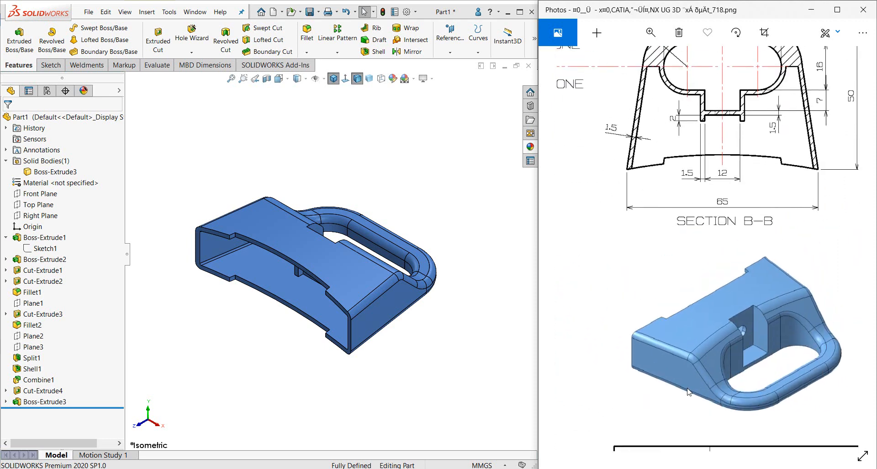
drag(688, 392, 676, 411)
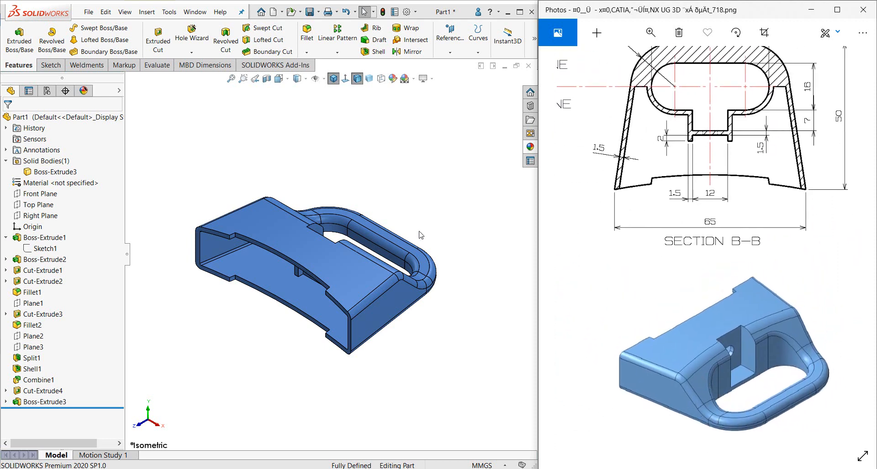
middle_drag(411, 233, 348, 313)
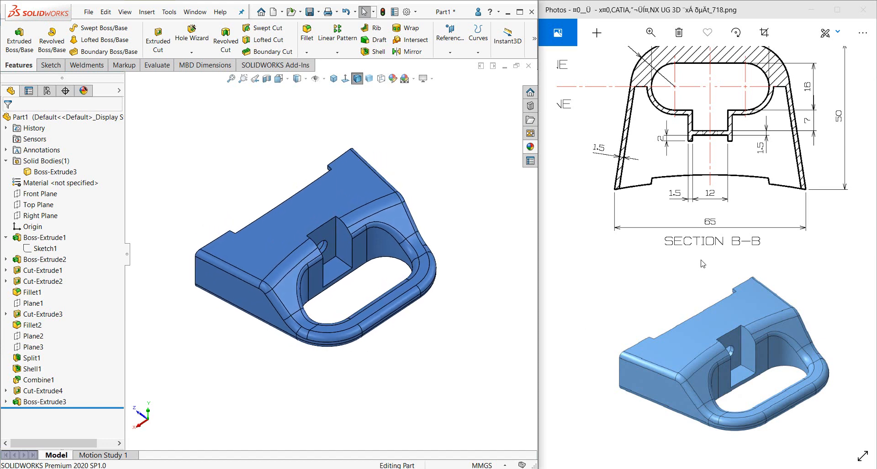
drag(684, 204, 736, 281)
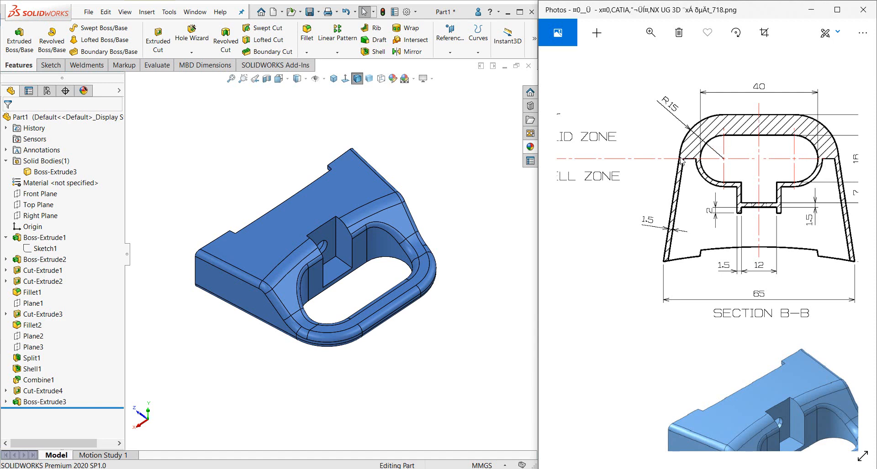
click(154, 13)
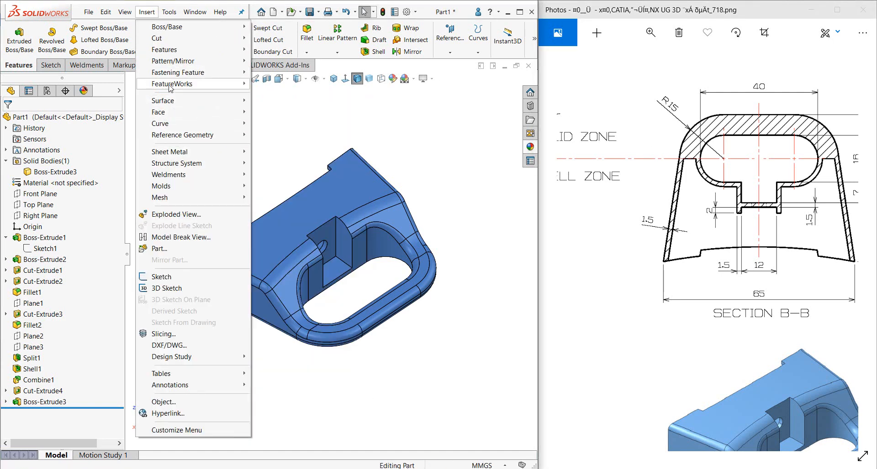
mouse_move(170, 50)
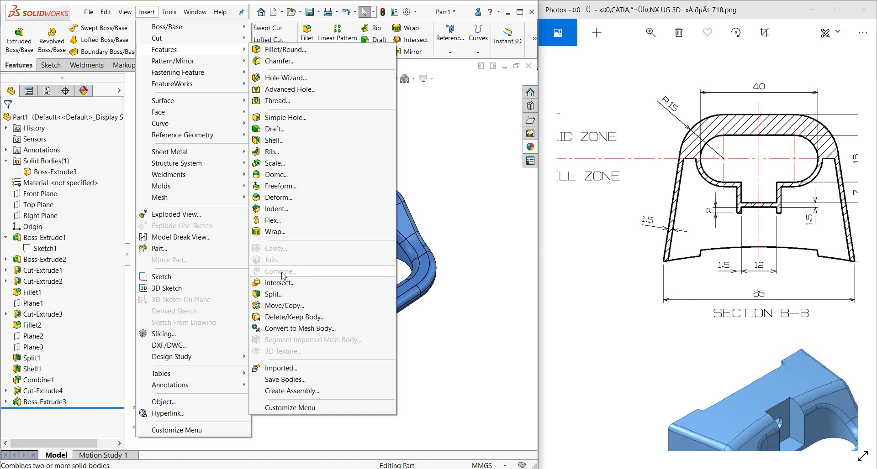
click(479, 132)
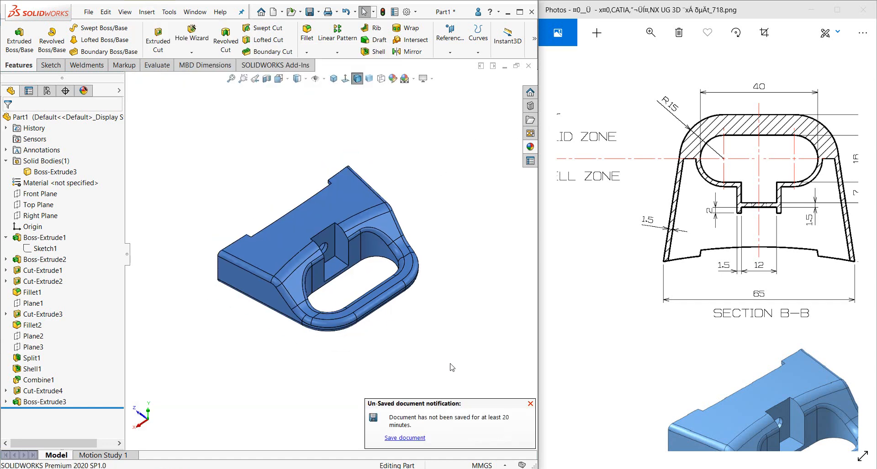
Section the part through its middle to examine the recess, hole and inner rib, and restore the unsectioned isometric view
click(267, 79)
click(7, 121)
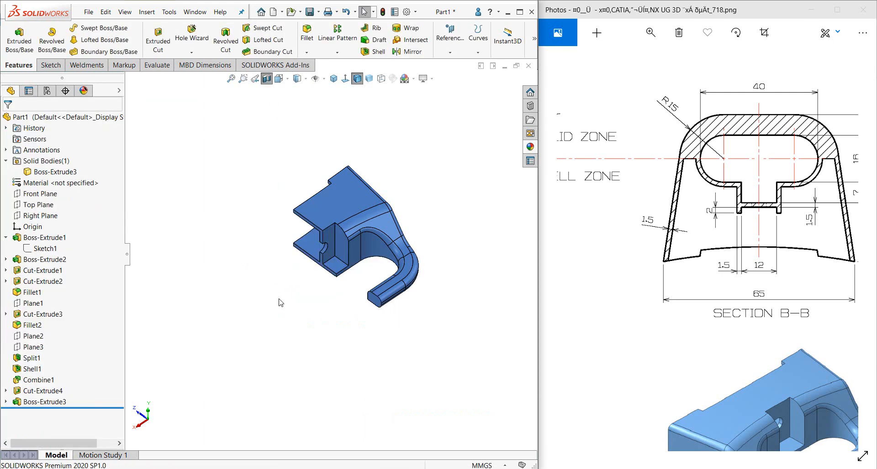
middle_drag(278, 303, 356, 237)
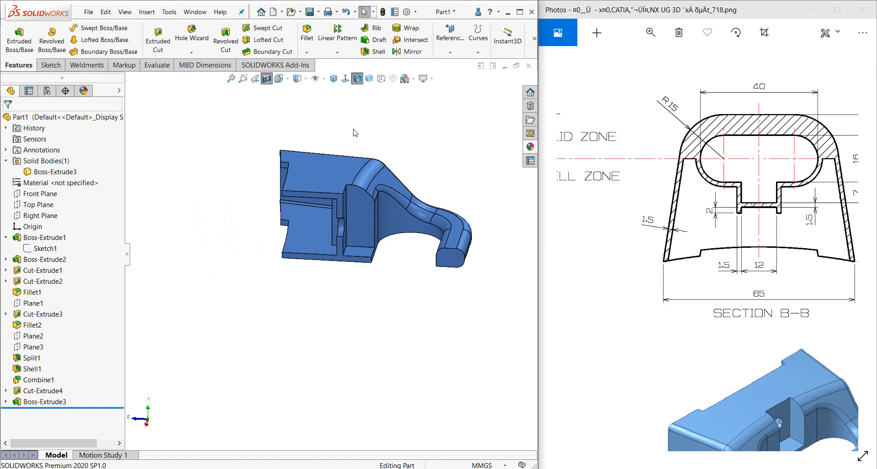
click(334, 78)
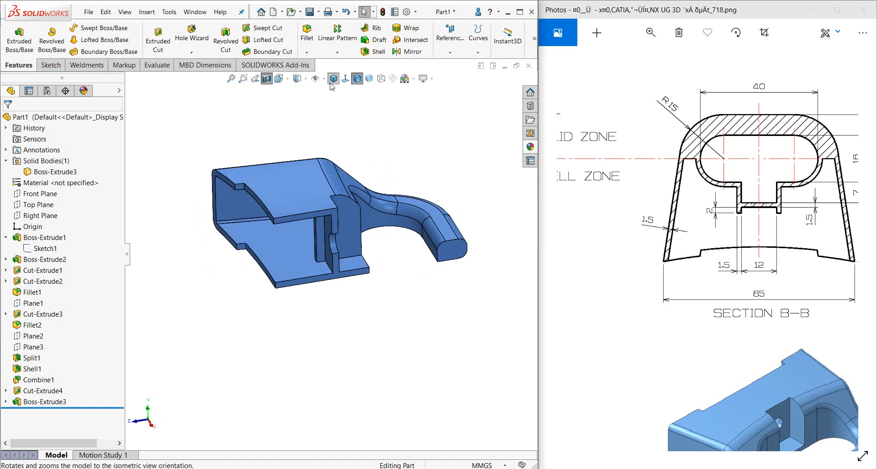
click(266, 79)
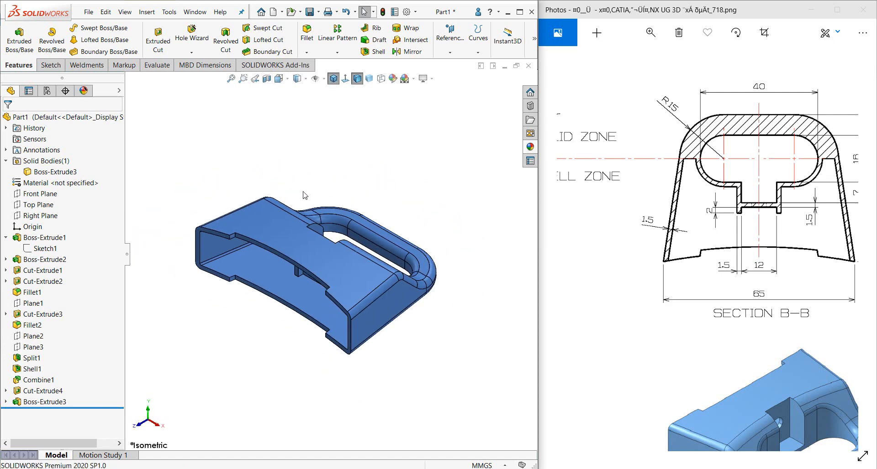